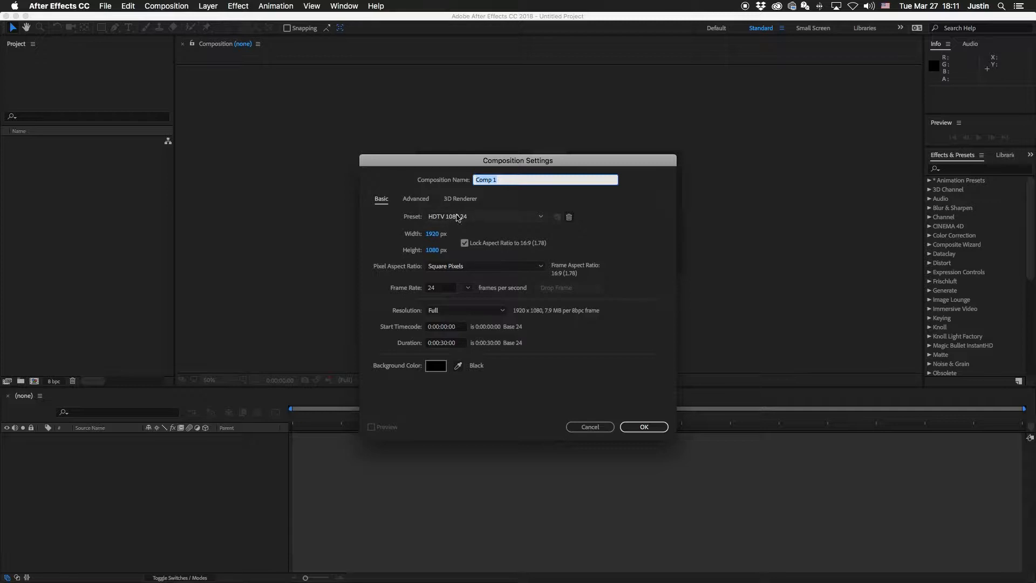
# Create a 1920 × 1080 composition from the HDTV 1080 24 preset with a 30-second duration.
pyautogui.click(630, 428)
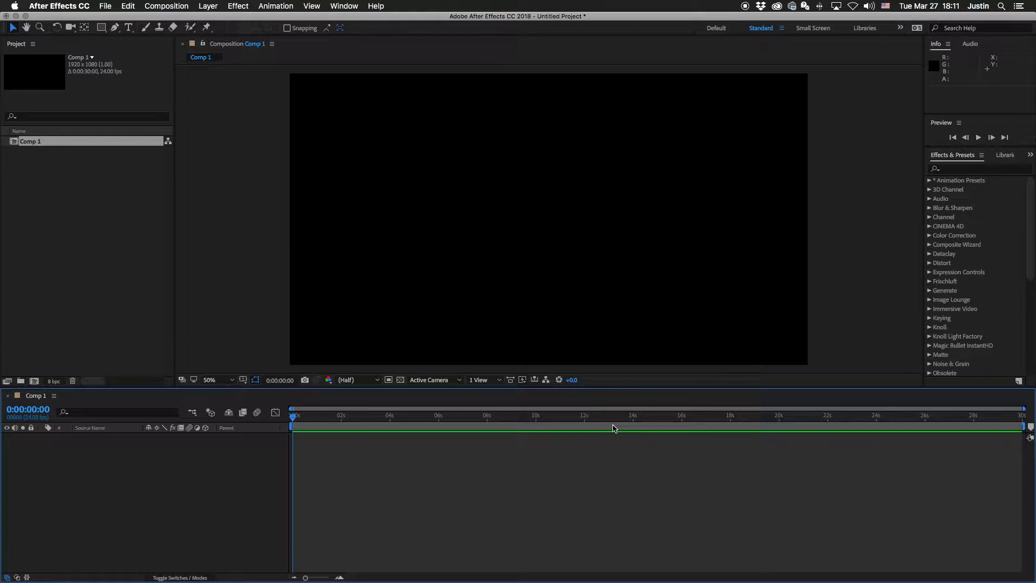
# Draw a purple rectangle about 852 × 535 px with the Rectangle Tool as a new shape layer, and delete that layer.
pyautogui.click(102, 29)
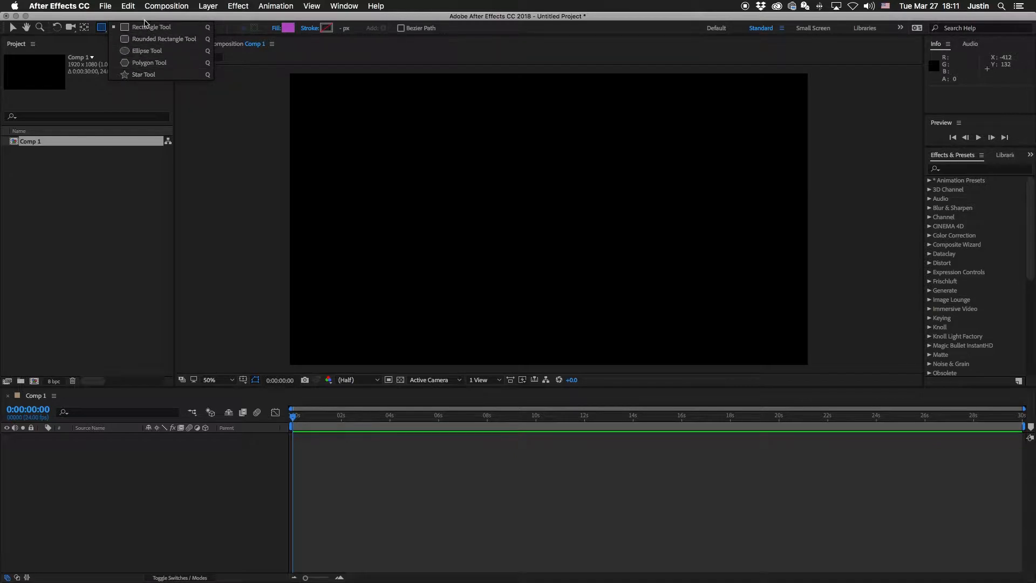
pyautogui.click(144, 29)
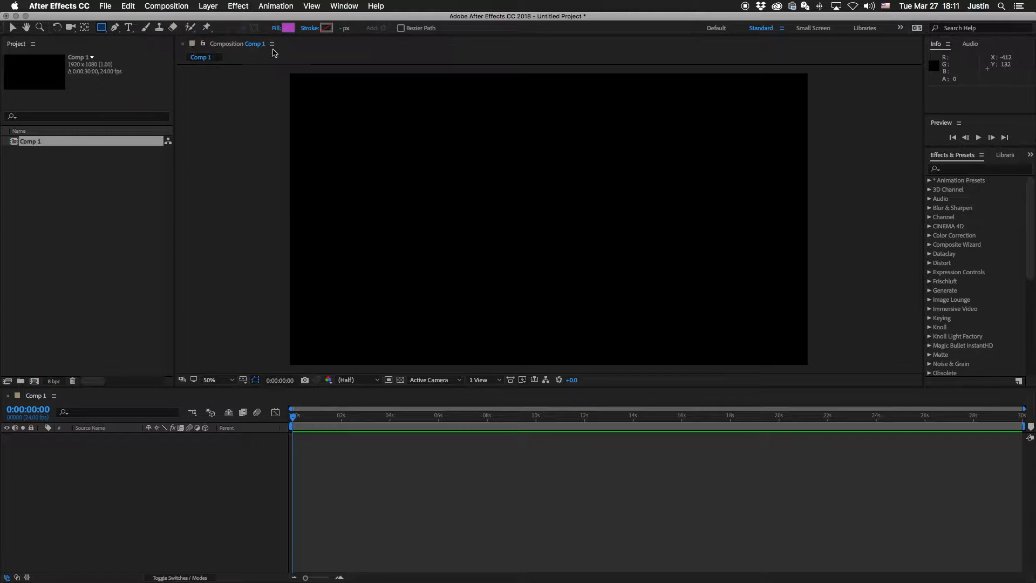
pyautogui.moveTo(426, 136); pyautogui.dragTo(658, 281)
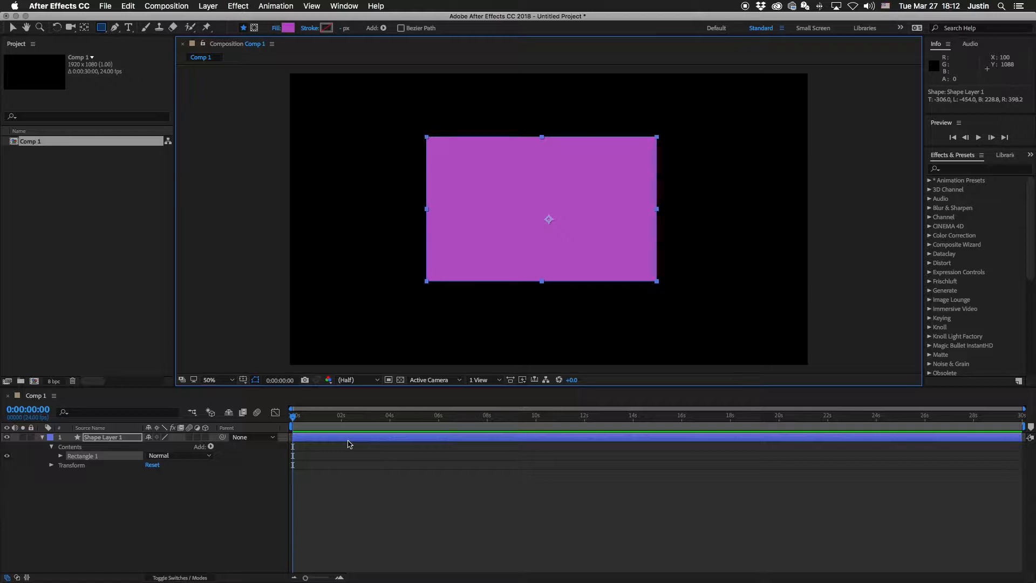
pyautogui.press('v')
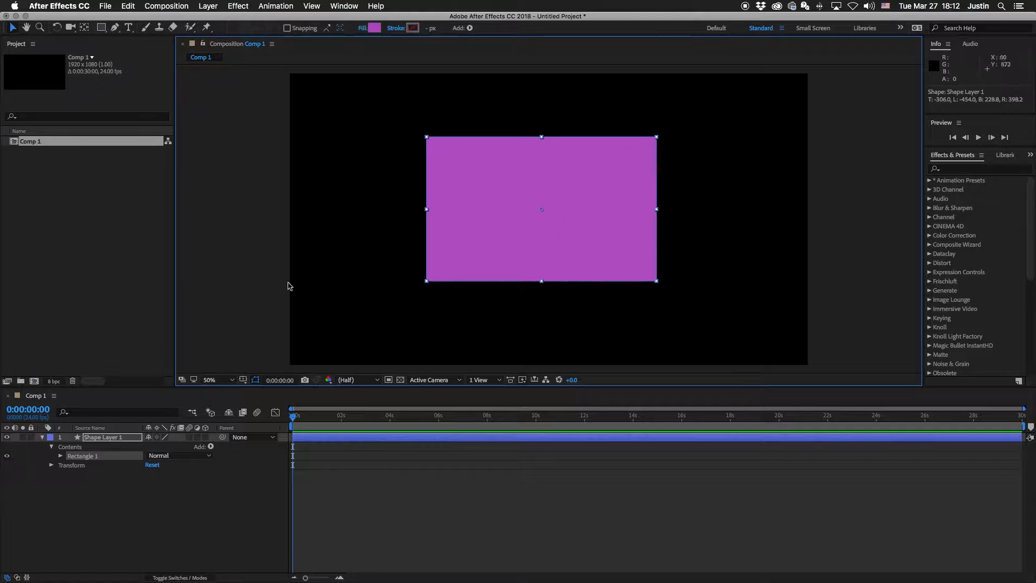
pyautogui.click(130, 437)
pyautogui.press('Delete')
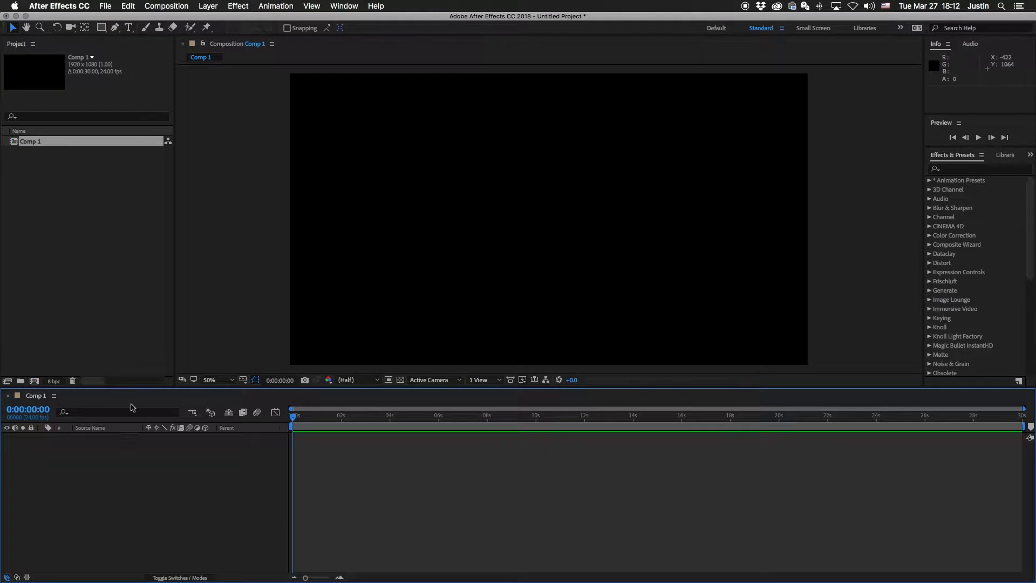
# Draw a closed, curved freeform shape with seven smooth points across the composition using the Pen tool.
pyautogui.click(116, 27)
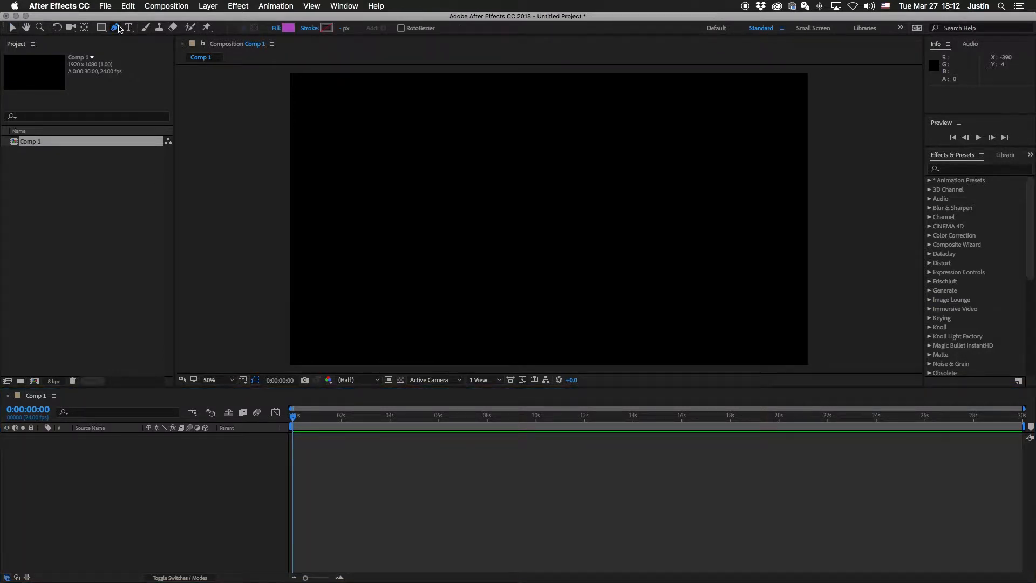
pyautogui.moveTo(432, 189); pyautogui.dragTo(420, 145)
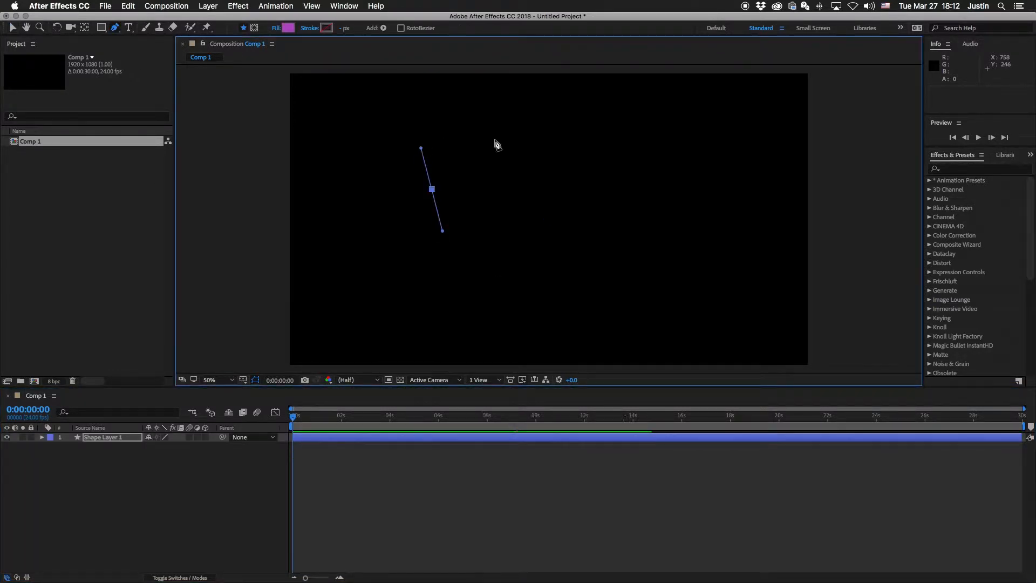
pyautogui.moveTo(494, 139); pyautogui.dragTo(603, 128)
pyautogui.moveTo(680, 190); pyautogui.dragTo(693, 223)
pyautogui.moveTo(680, 294); pyautogui.dragTo(740, 308)
pyautogui.moveTo(765, 261); pyautogui.dragTo(777, 356)
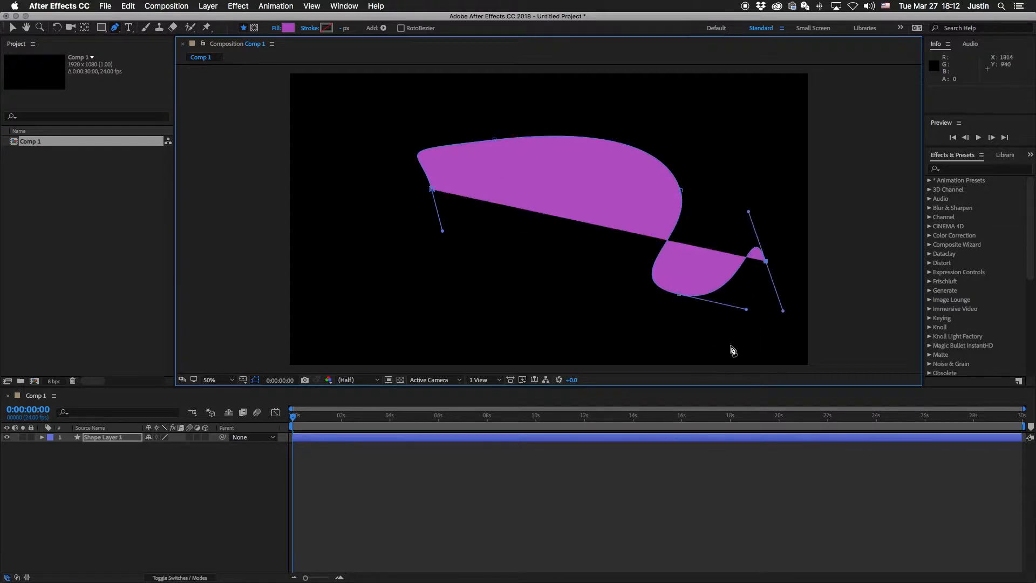
pyautogui.moveTo(673, 360); pyautogui.dragTo(607, 345)
pyautogui.moveTo(464, 298); pyautogui.dragTo(445, 270)
pyautogui.moveTo(432, 190); pyautogui.dragTo(434, 191)
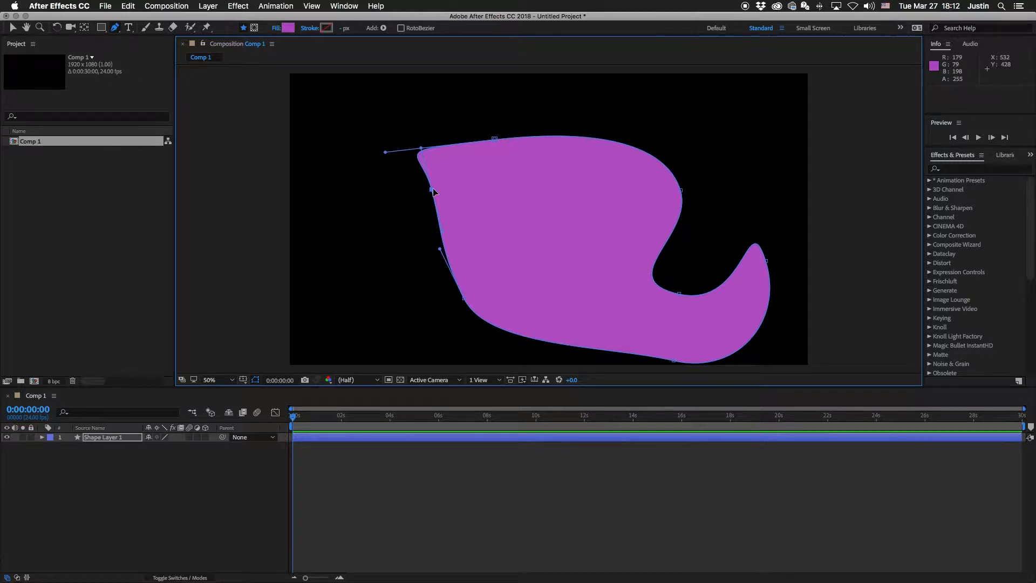
# Undo the pen-drawn freeform shape until the composition is empty.
pyautogui.press('super+z')
pyautogui.press('super+z')
pyautogui.press('super+z')
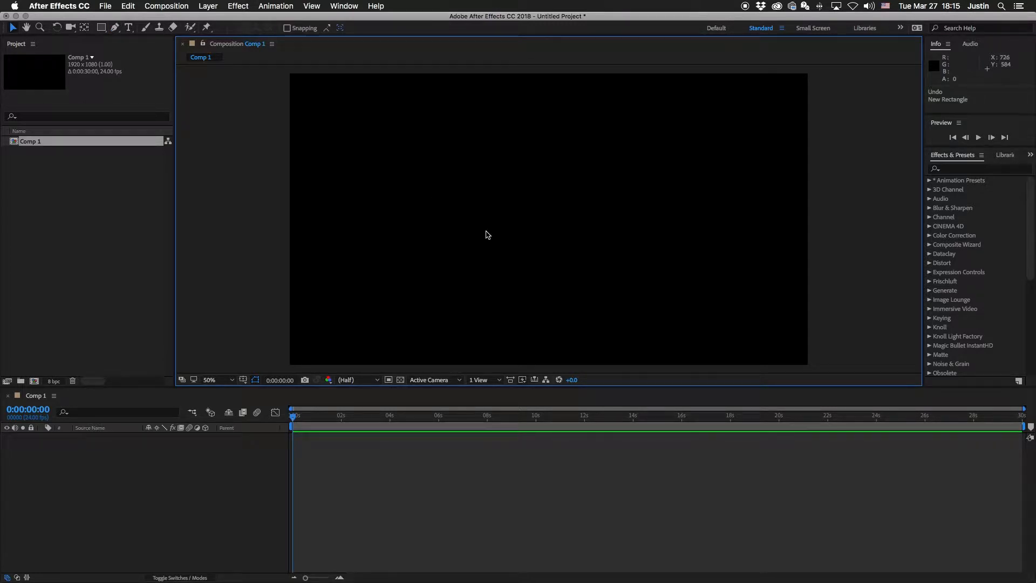
# Draw a purple square of about 769 × 769 px near the middle of the composition as a new shape layer.
pyautogui.click(101, 28)
pyautogui.moveTo(427, 123); pyautogui.dragTo(634, 273)
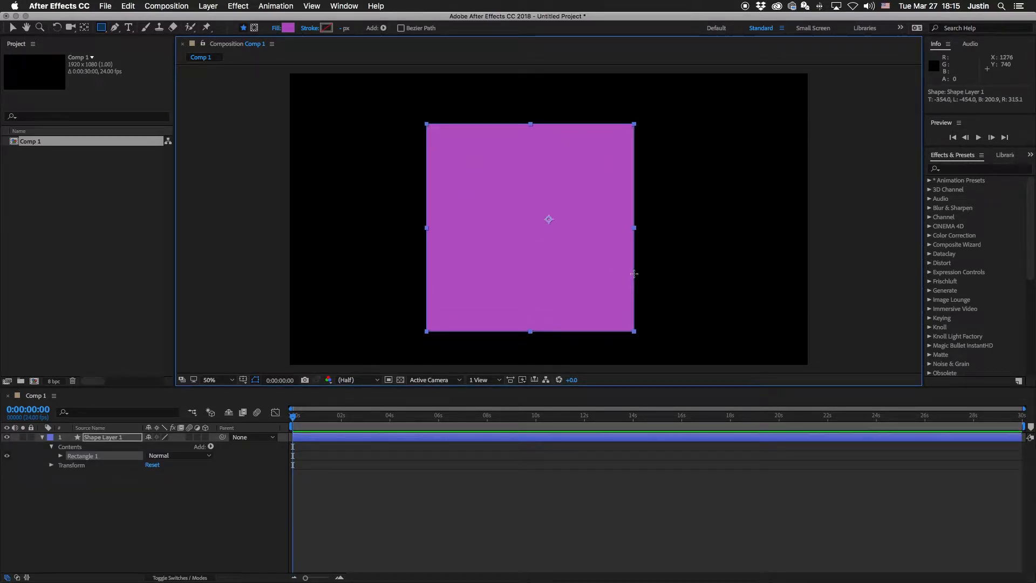
pyautogui.press('v')
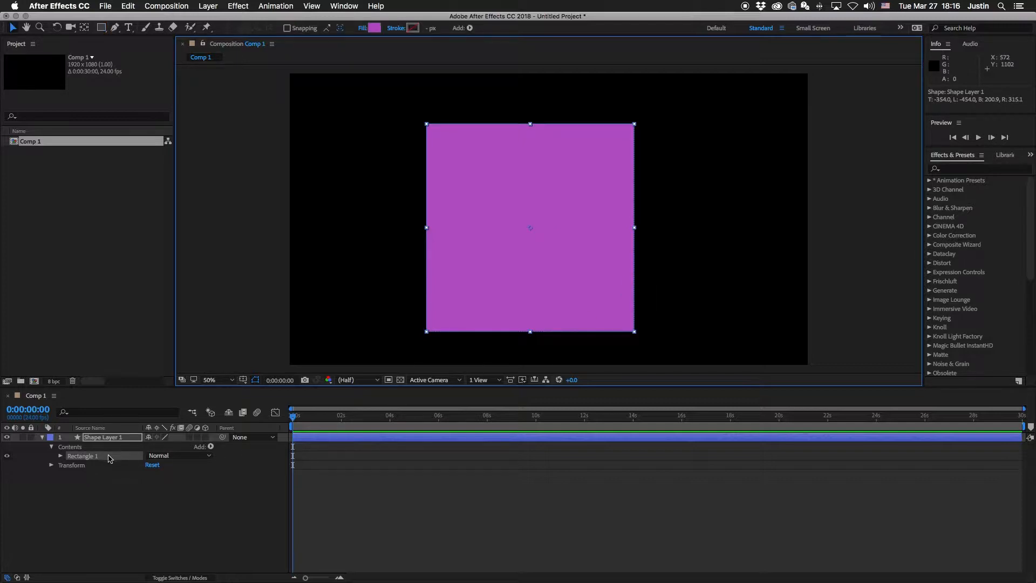
# Expand the square's rectangle path properties and set its Roundness to 1.
pyautogui.click(60, 455)
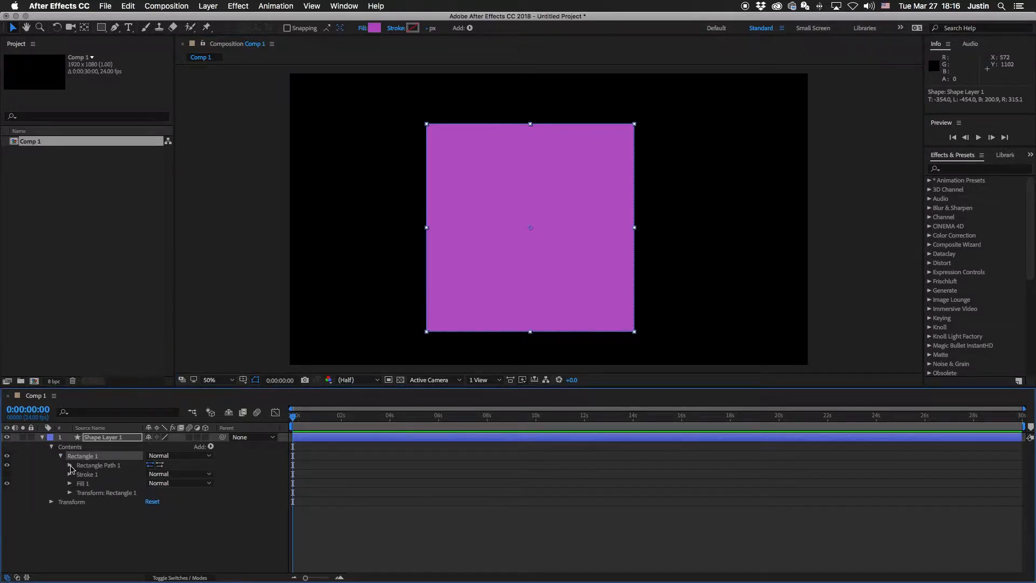
pyautogui.click(70, 465)
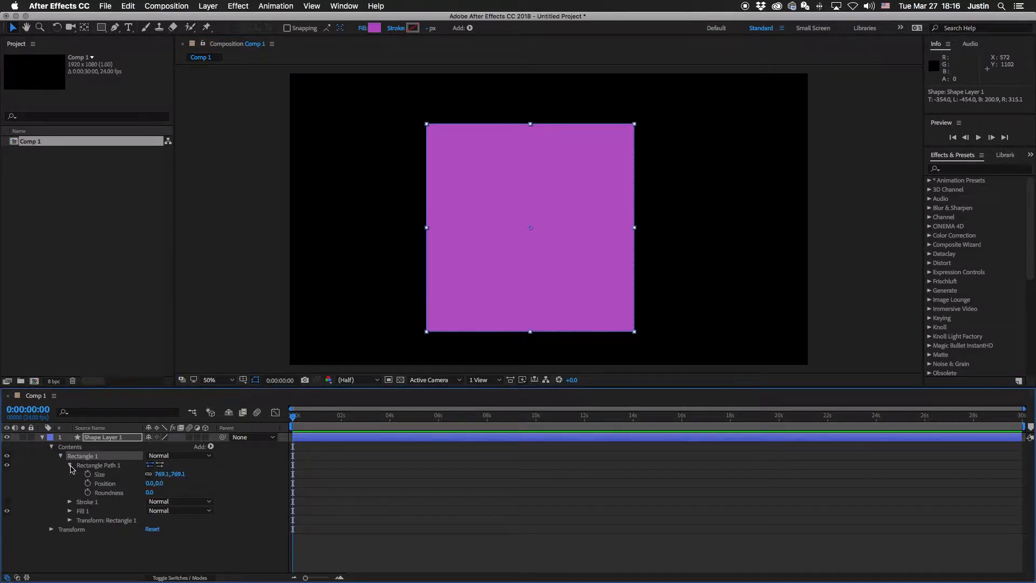
pyautogui.click(97, 465)
pyautogui.click(102, 475)
pyautogui.click(107, 484)
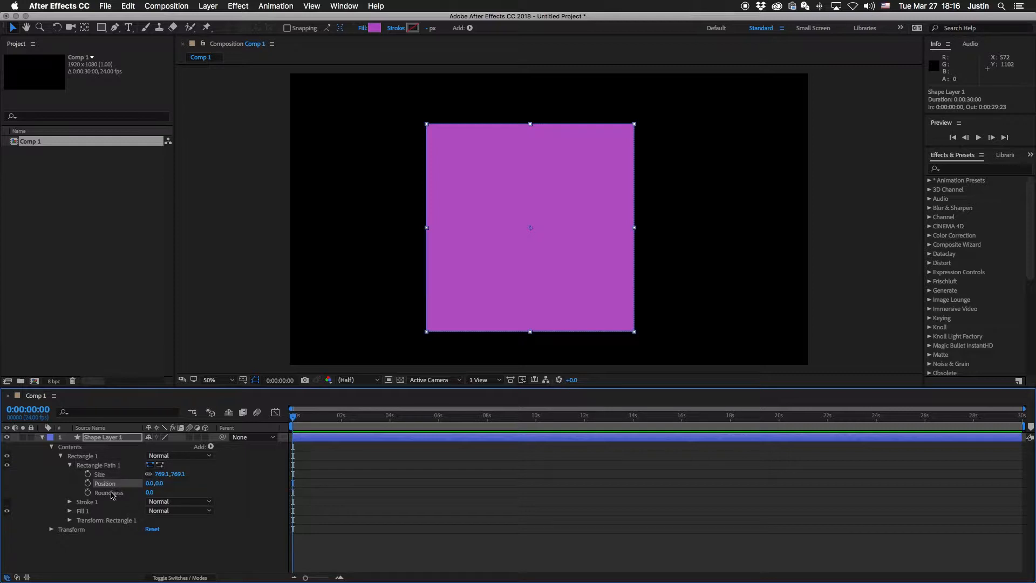
pyautogui.click(113, 493)
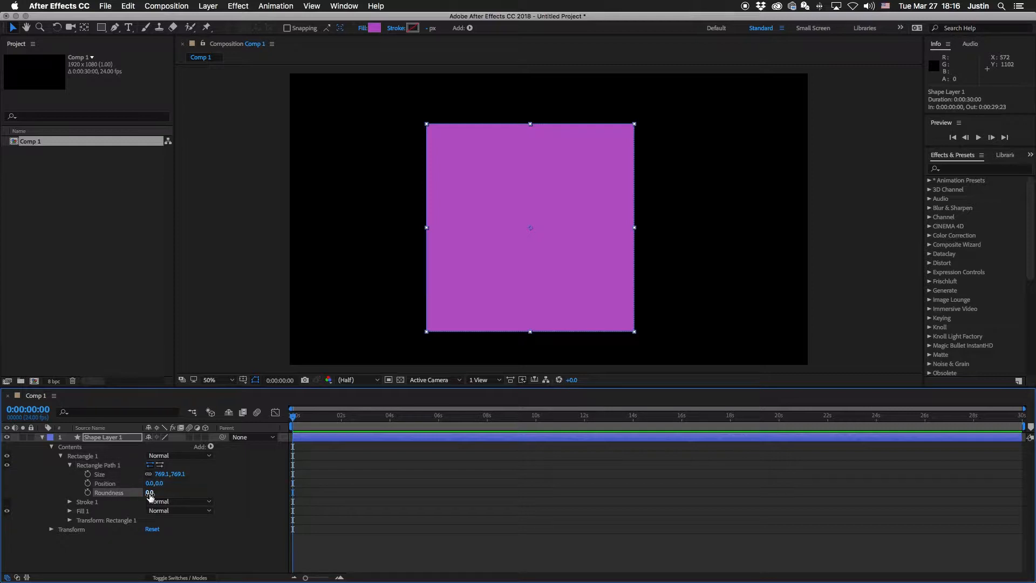
pyautogui.moveTo(150, 492)
pyautogui.mouseDown()
pyautogui.moveTo(466, 491)
pyautogui.moveTo(139, 492)
pyautogui.mouseUp()
# Reveal the square's stroke properties and give it a white (FFFFFF) stroke.
pyautogui.click(69, 502)
pyautogui.scroll(-2, 69, 505)
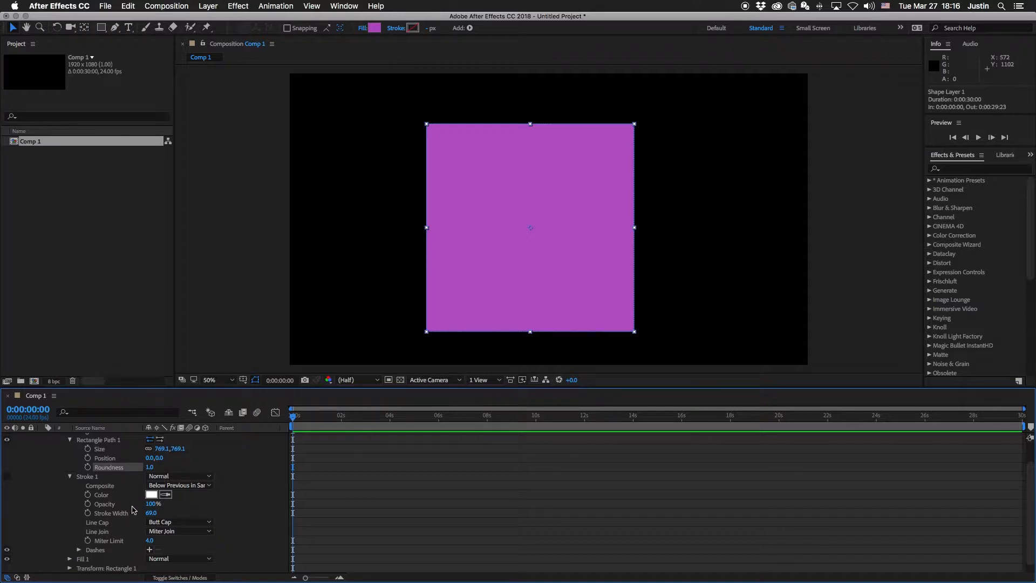
pyautogui.click(413, 28)
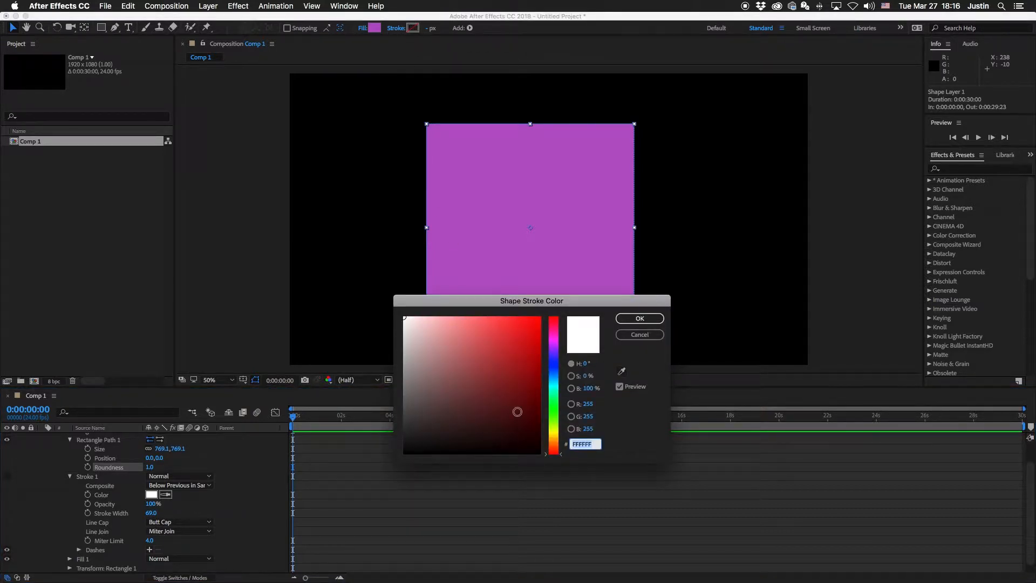
pyautogui.moveTo(412, 325); pyautogui.dragTo(386, 314)
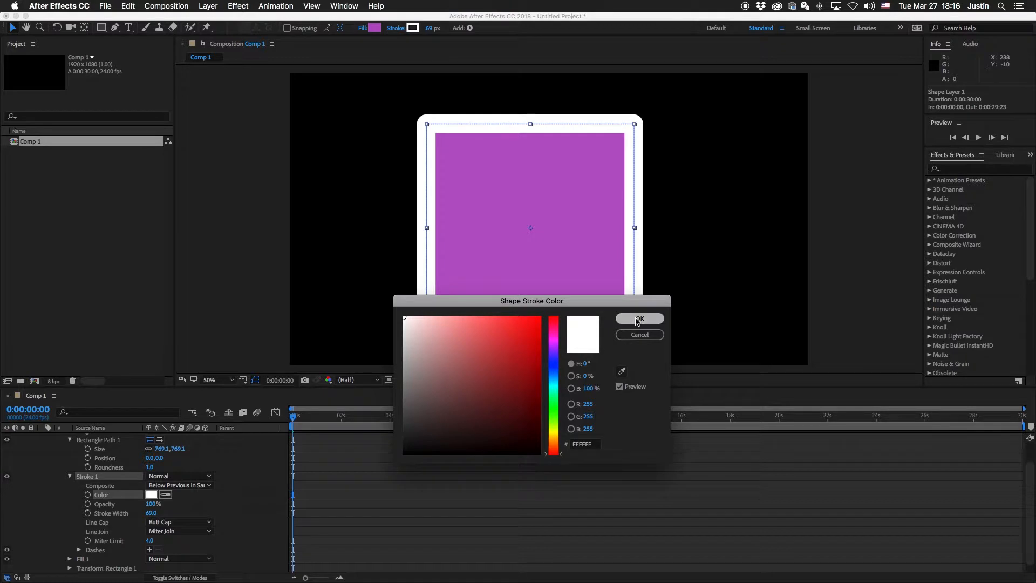
pyautogui.click(639, 319)
pyautogui.click(215, 498)
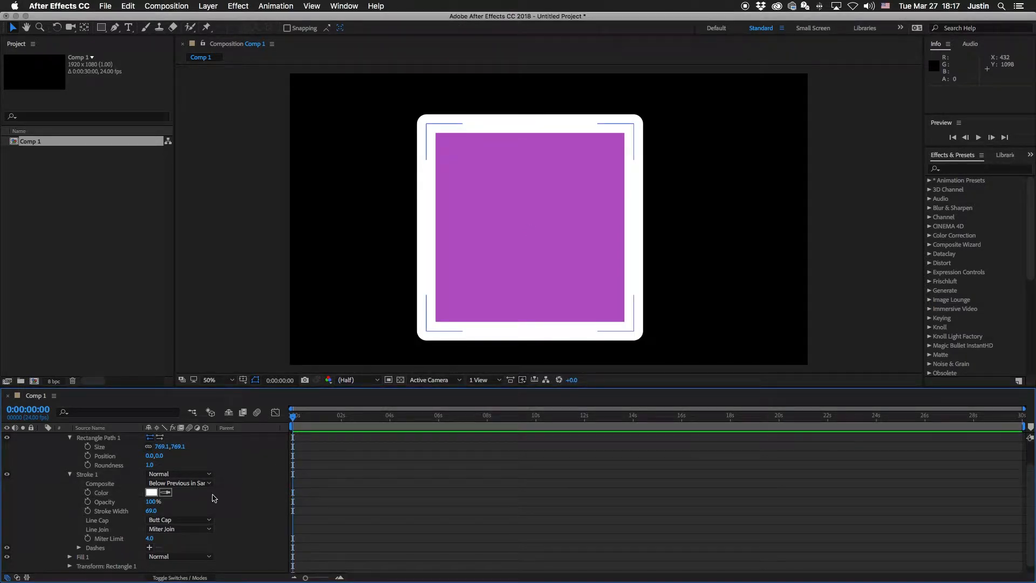
# Draw an open three-point curve beside the square in the same shape layer with the Pen tool.
pyautogui.click(161, 520)
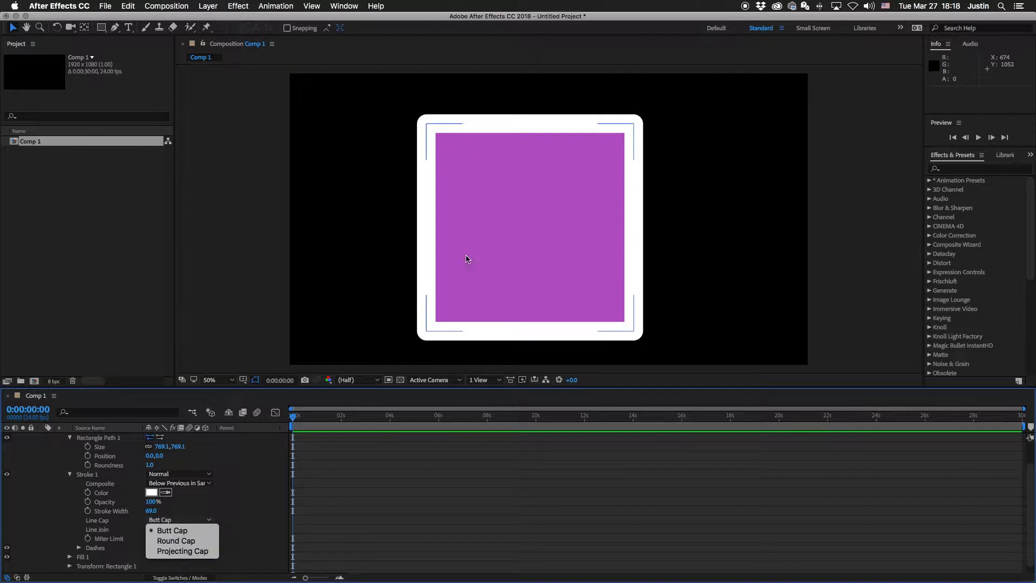
pyautogui.click(300, 520)
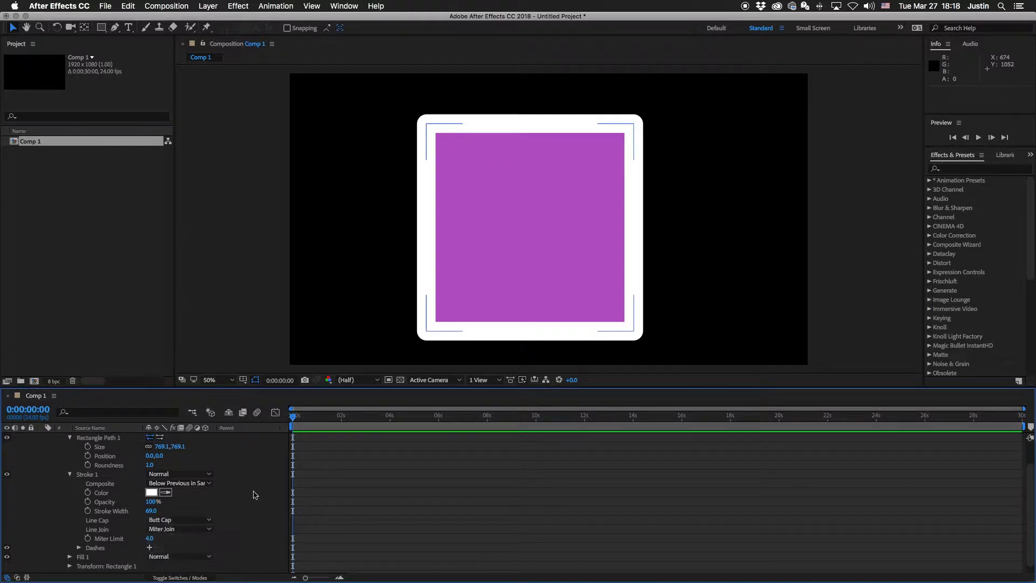
pyautogui.scroll(3, 130, 479)
pyautogui.click(106, 437)
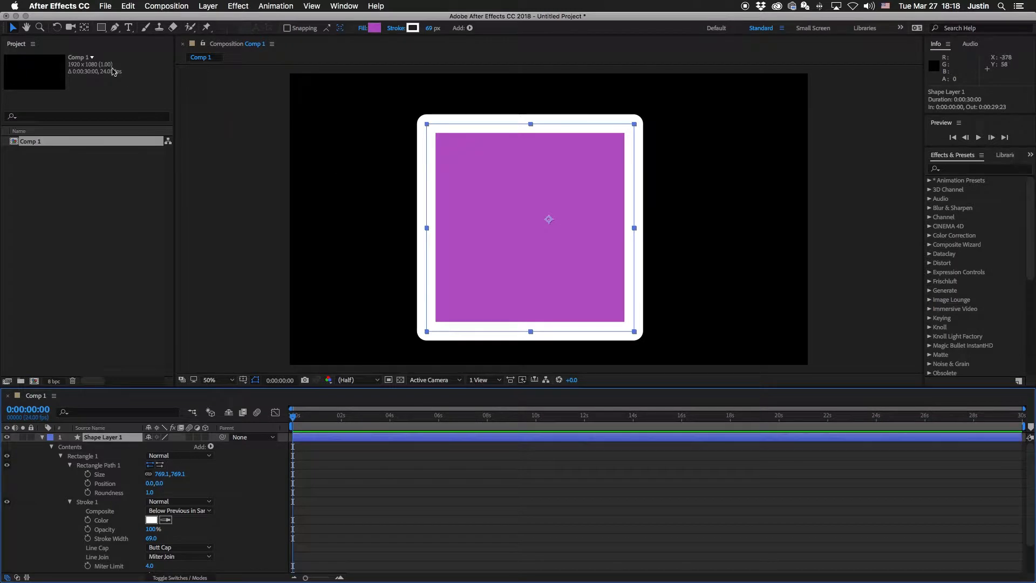
pyautogui.click(115, 27)
pyautogui.moveTo(764, 120); pyautogui.dragTo(776, 120)
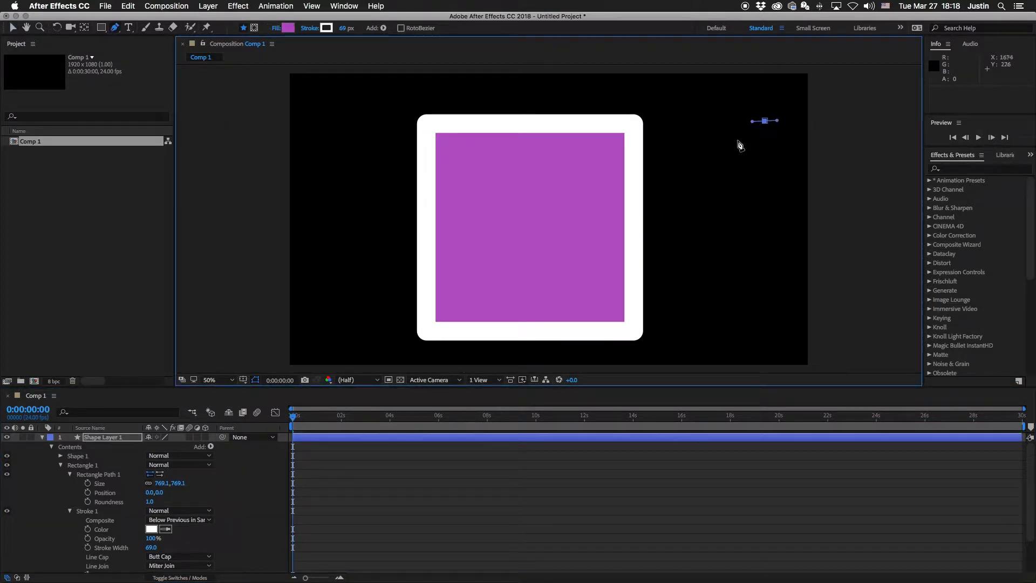
pyautogui.moveTo(726, 158); pyautogui.dragTo(724, 183)
pyautogui.moveTo(721, 237); pyautogui.dragTo(709, 245)
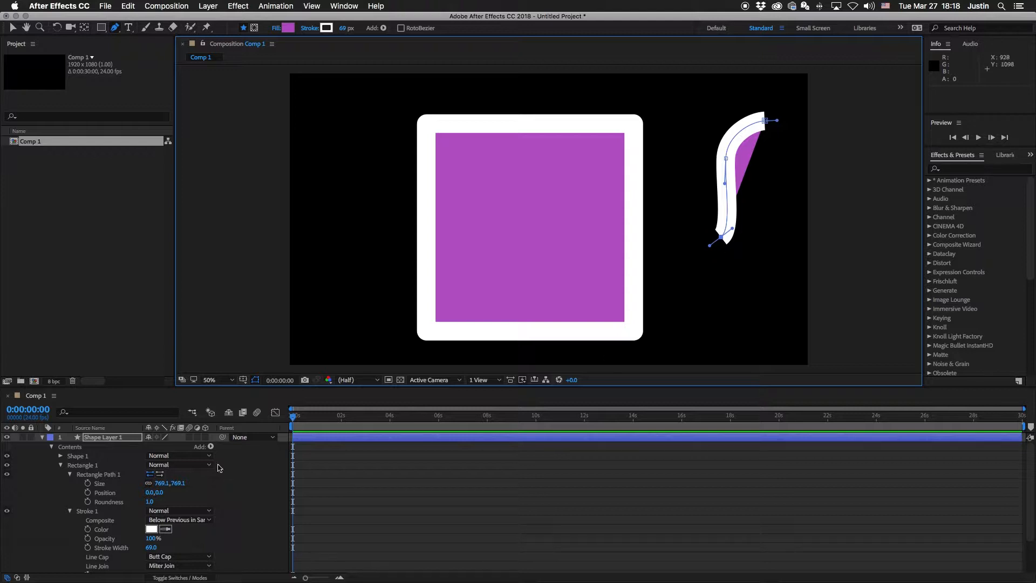
# Expand the curve's stroke properties and set its Line Cap to Round Cap.
pyautogui.click(60, 465)
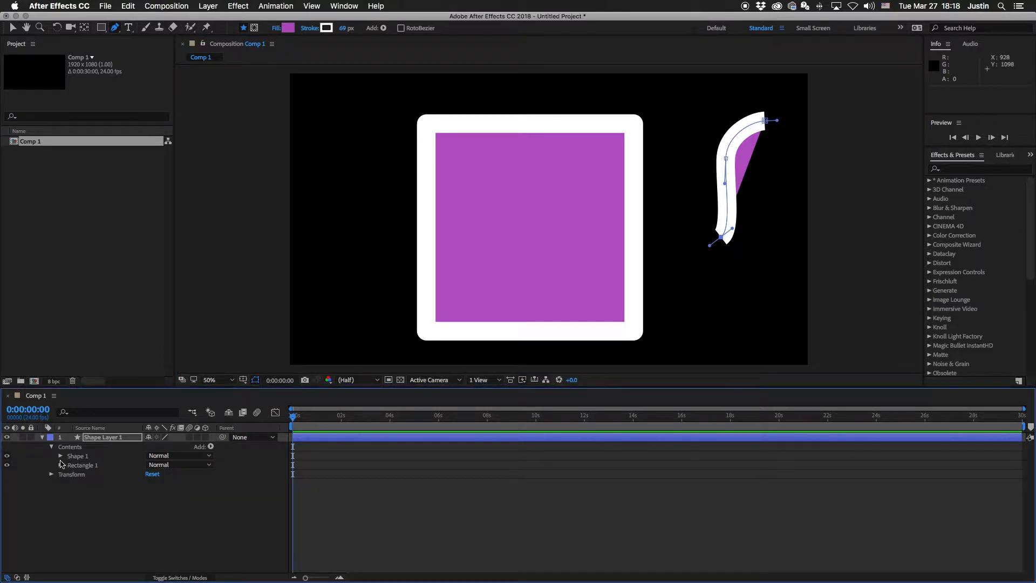
pyautogui.click(60, 456)
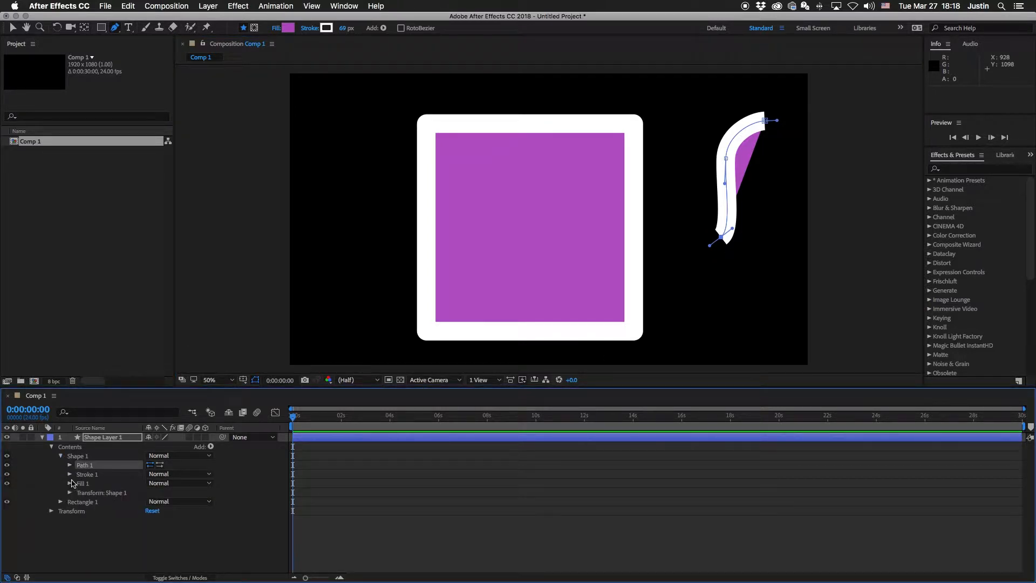
pyautogui.click(70, 474)
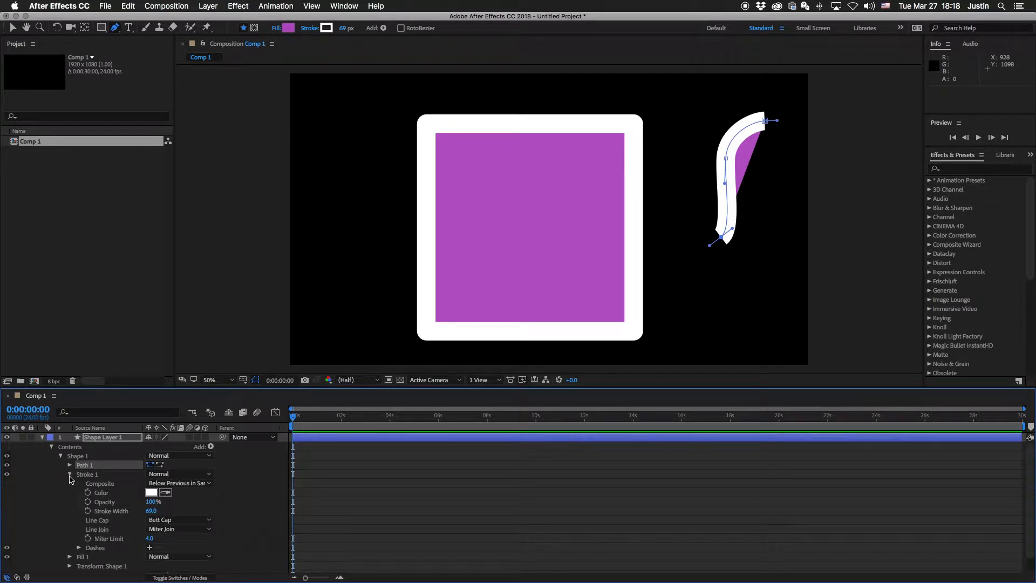
pyautogui.click(162, 519)
pyautogui.click(176, 540)
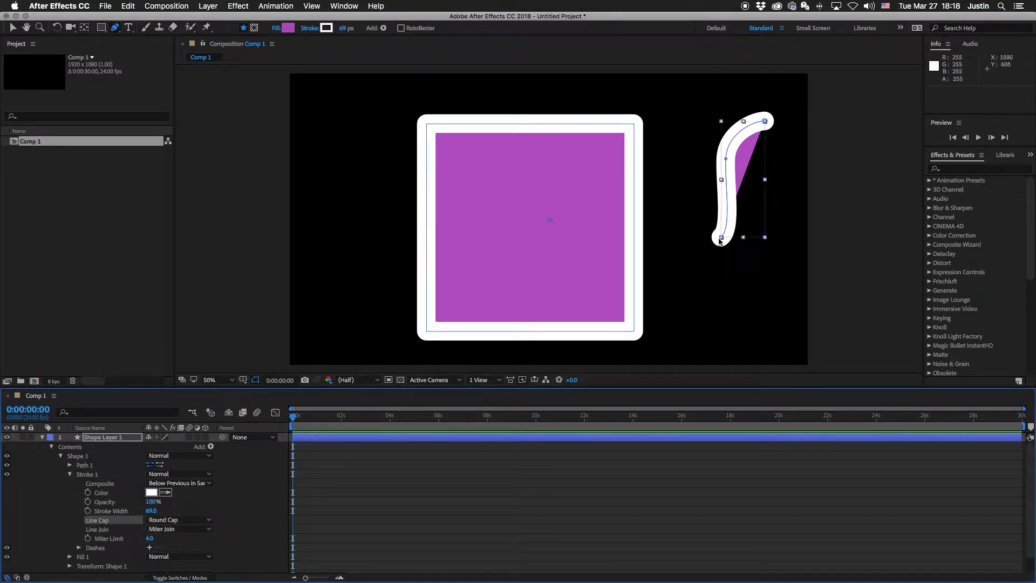
pyautogui.press('v')
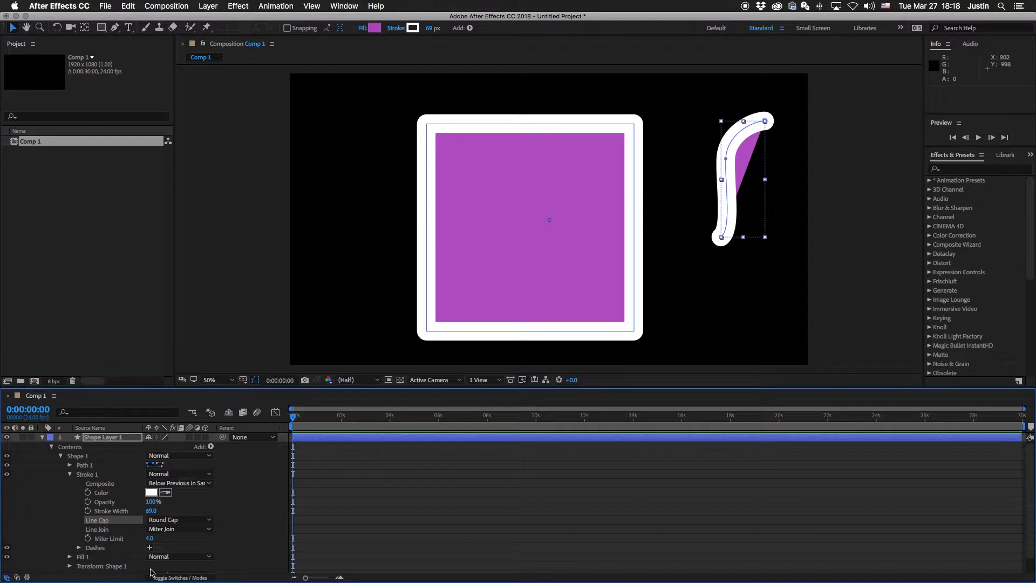
# Try Projecting Cap as the curve's Line Cap, and return it to Butt Cap.
pyautogui.click(181, 520)
pyautogui.click(172, 551)
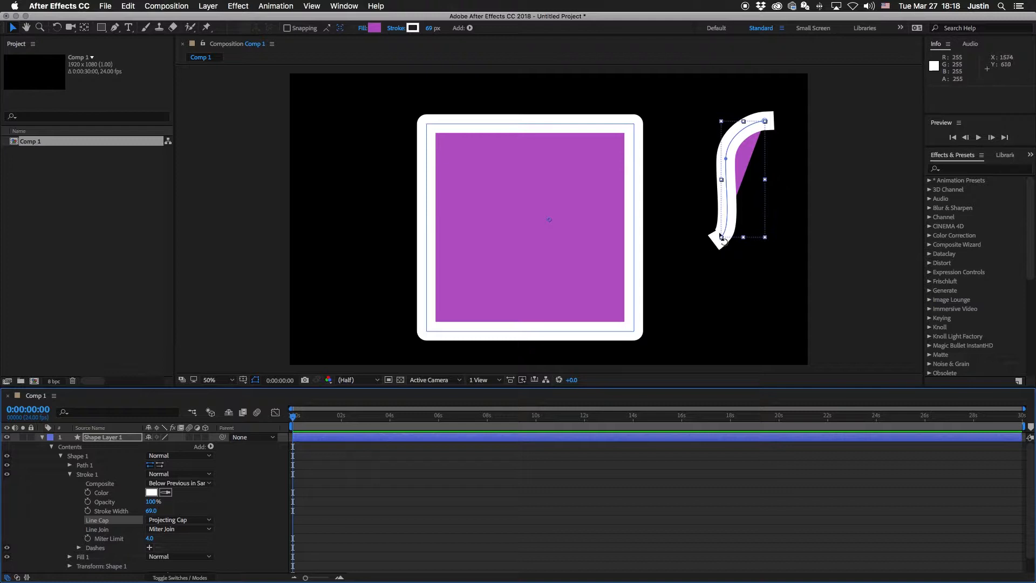
pyautogui.click(166, 520)
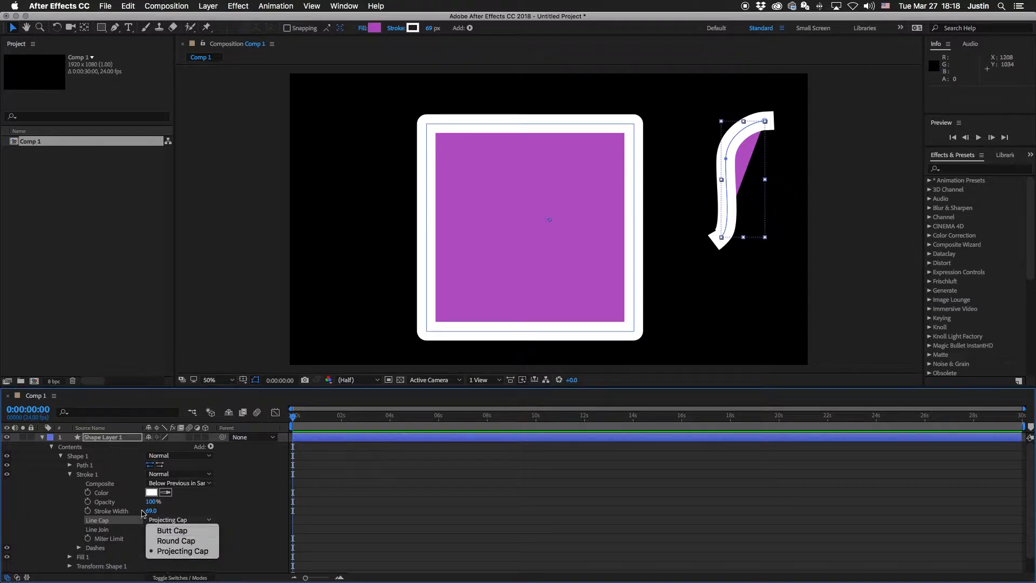
pyautogui.click(168, 530)
# Delete the curve's shape group from the shape layer, keeping the square.
pyautogui.click(61, 457)
pyautogui.click(85, 458)
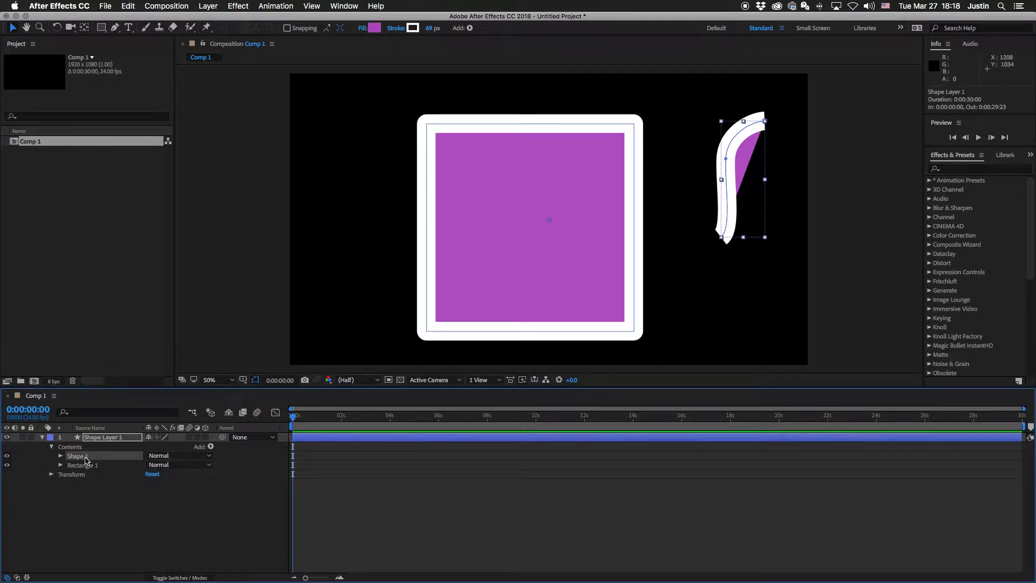
pyautogui.press('Delete')
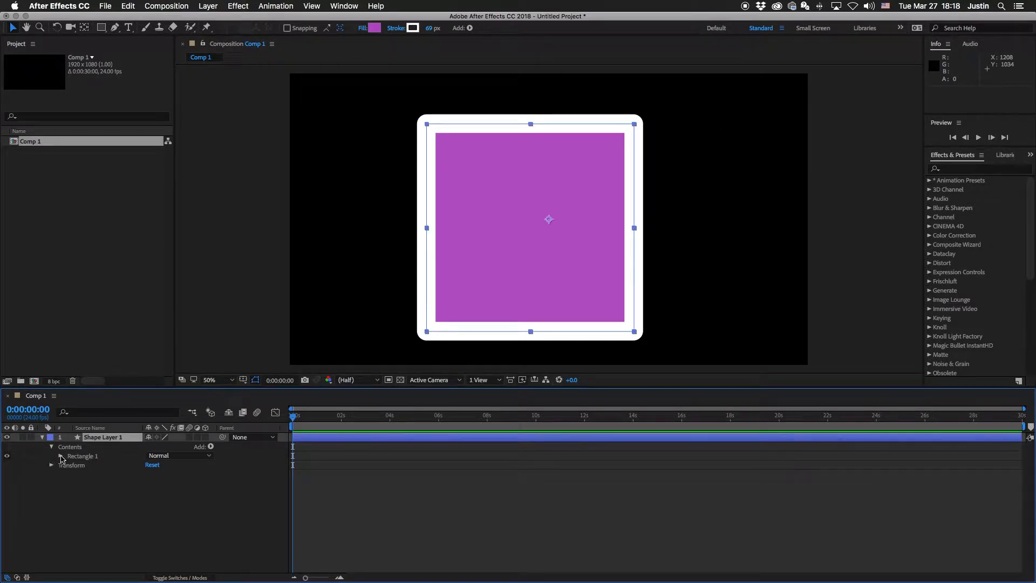
# Add dashes of length 118 to the square's stroke, and try shifting their Offset before undoing that shift.
pyautogui.click(61, 457)
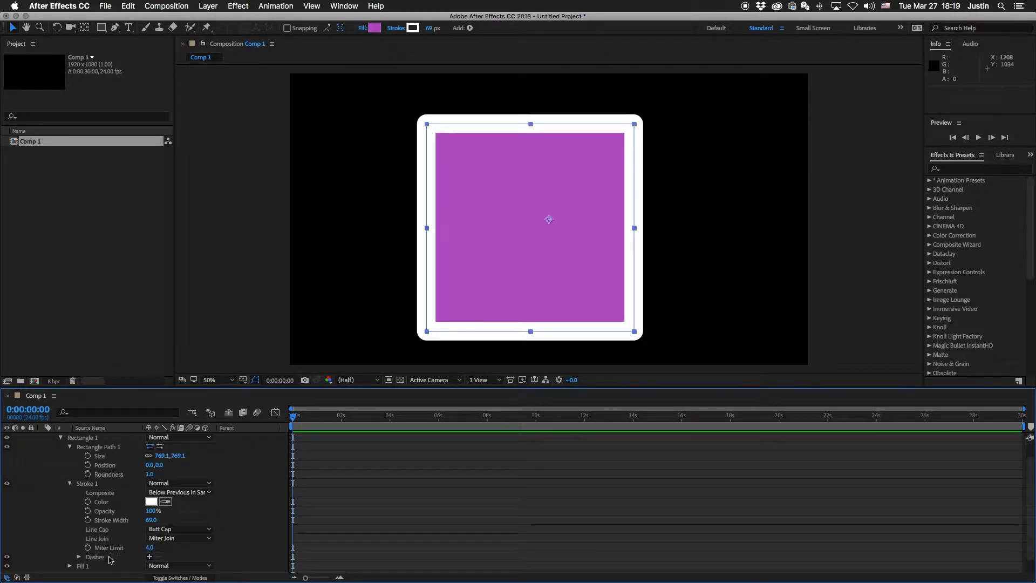
pyautogui.click(150, 557)
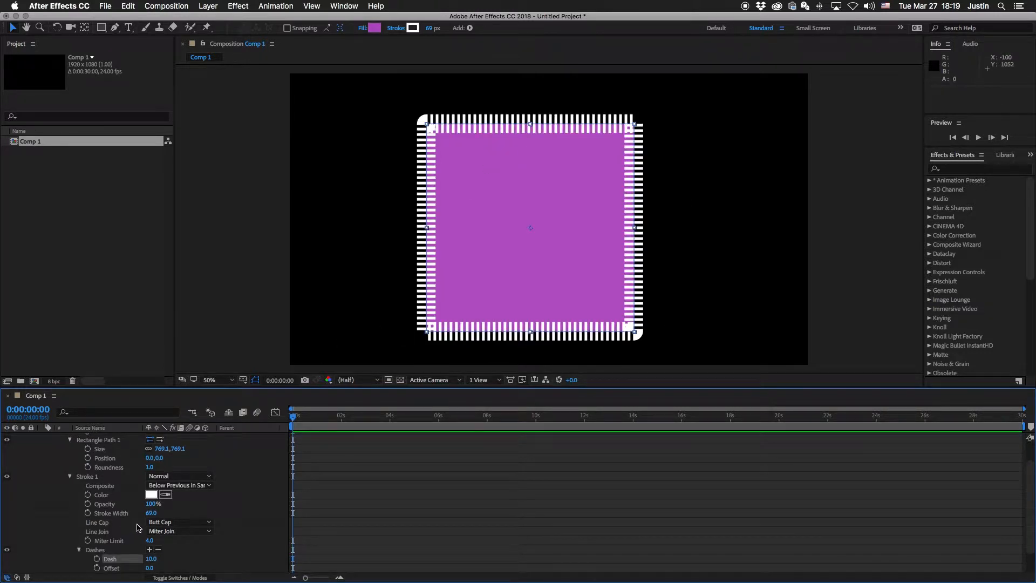
pyautogui.scroll(-3, 139, 527)
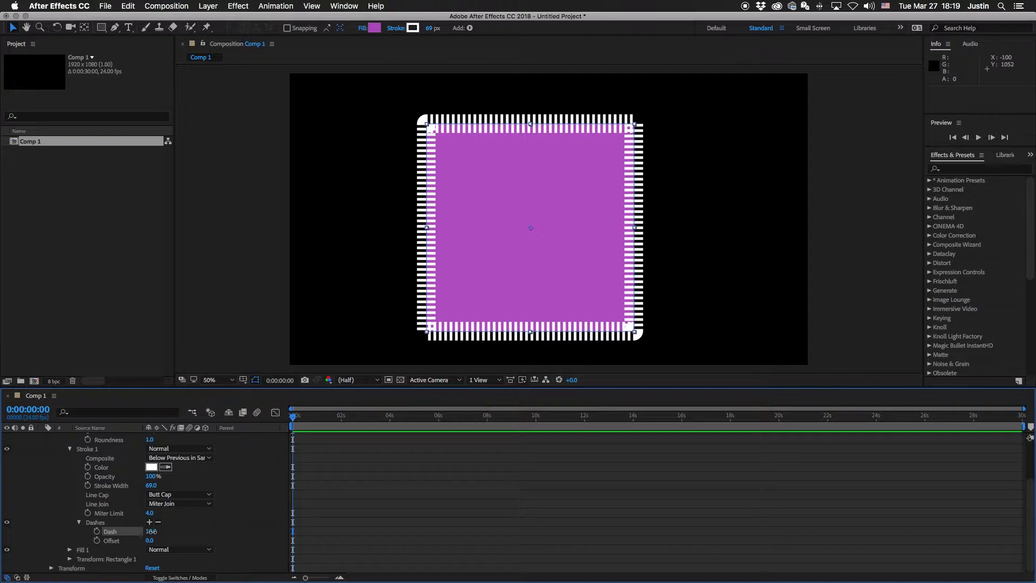
pyautogui.moveTo(152, 531)
pyautogui.mouseDown()
pyautogui.moveTo(203, 526)
pyautogui.moveTo(178, 544)
pyautogui.moveTo(462, 547)
pyautogui.moveTo(258, 555)
pyautogui.moveTo(118, 546)
pyautogui.moveTo(104, 534)
pyautogui.mouseUp()
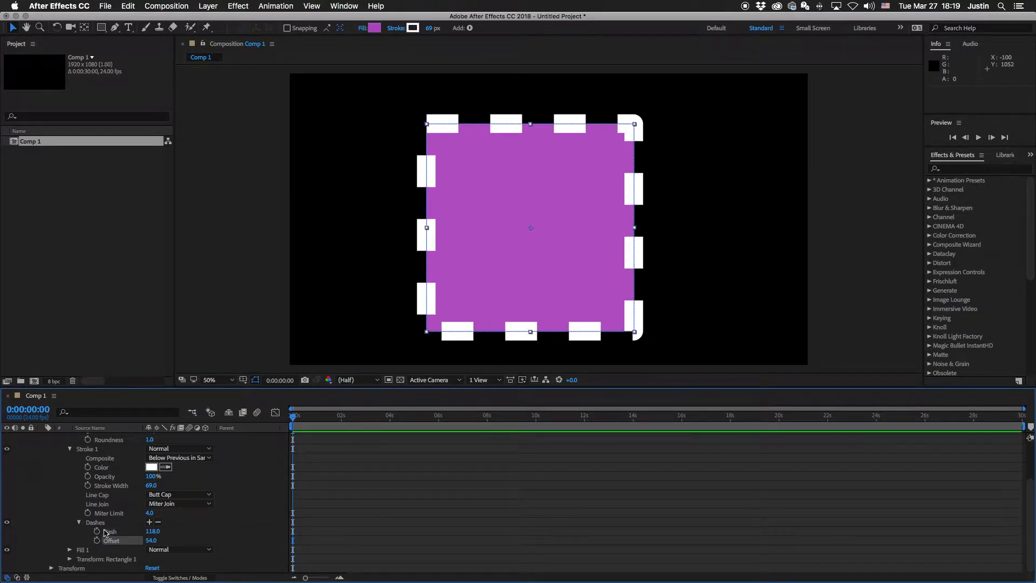
pyautogui.press('super+z')
# Add a gap of 140 to the stroke's dash pattern, plus a second dash.
pyautogui.click(149, 522)
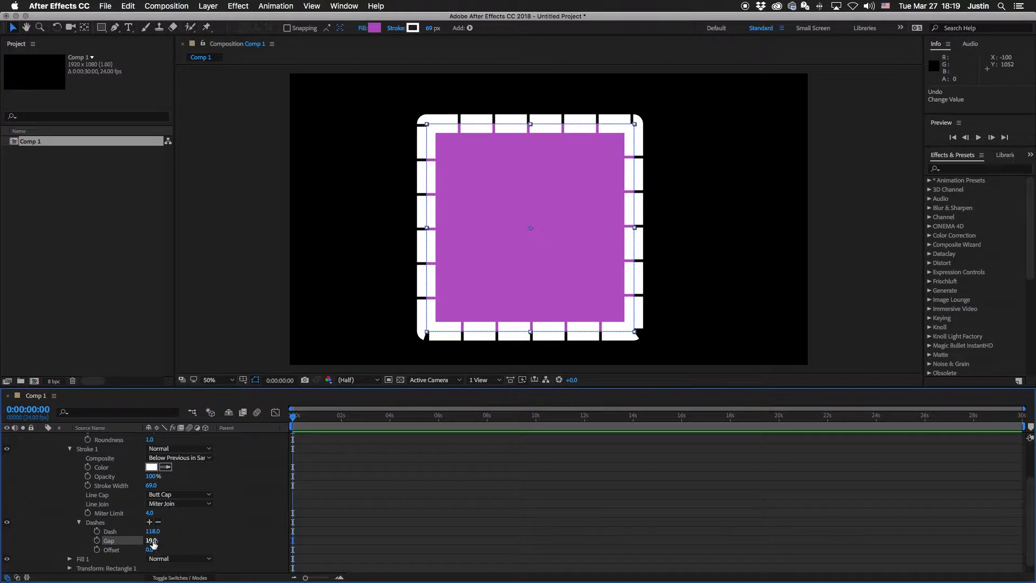
pyautogui.moveTo(152, 539); pyautogui.dragTo(223, 542)
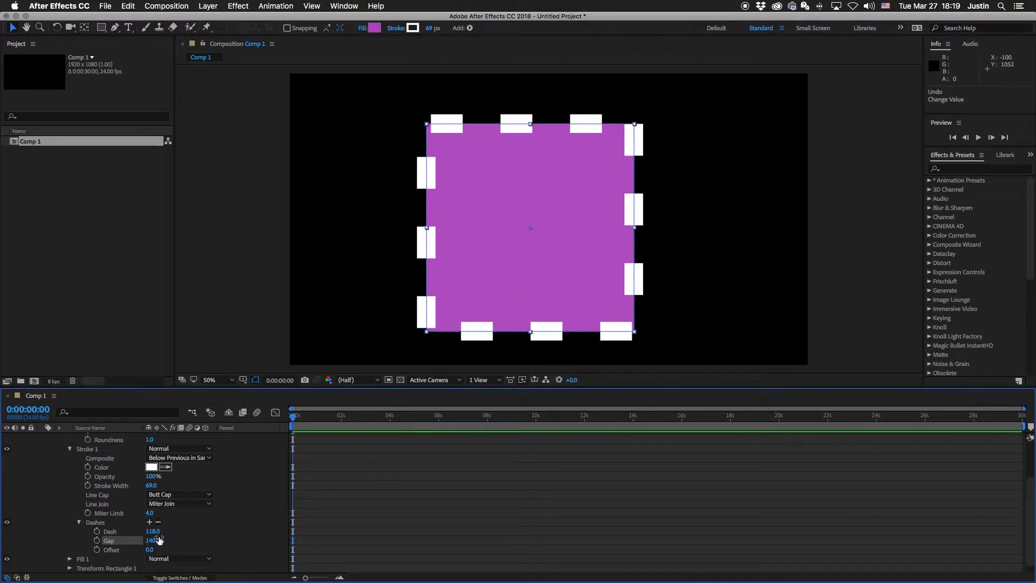
pyautogui.click(149, 522)
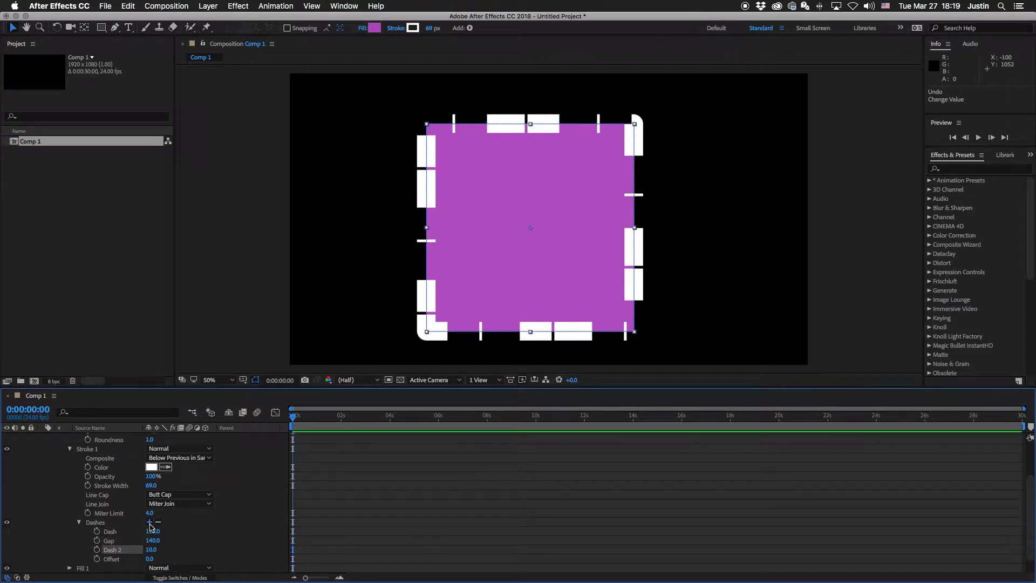
# Remove every dash and gap from the square's stroke to make it solid, and collapse its stroke and path properties.
pyautogui.click(158, 522)
pyautogui.click(158, 522)
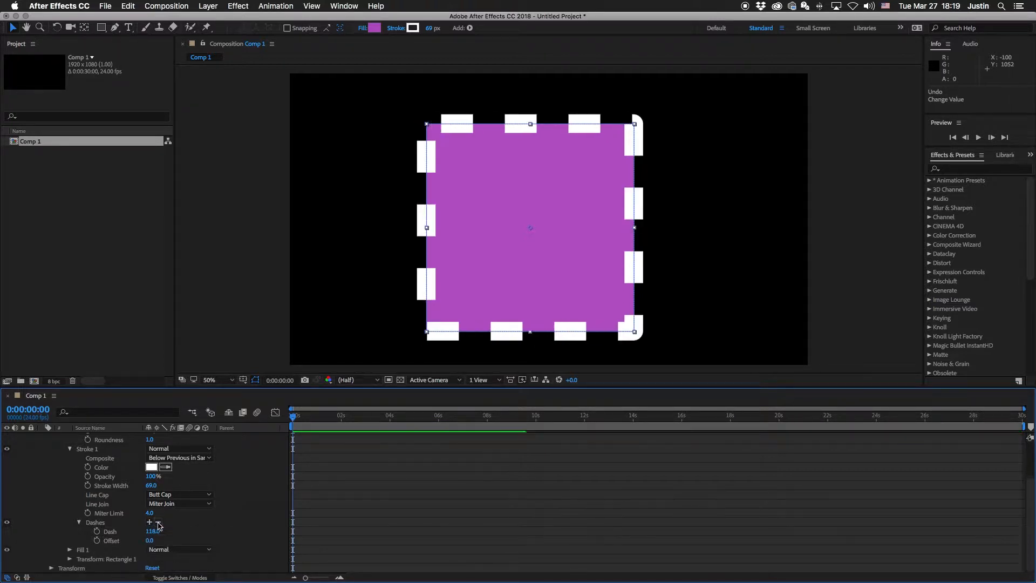
pyautogui.click(158, 523)
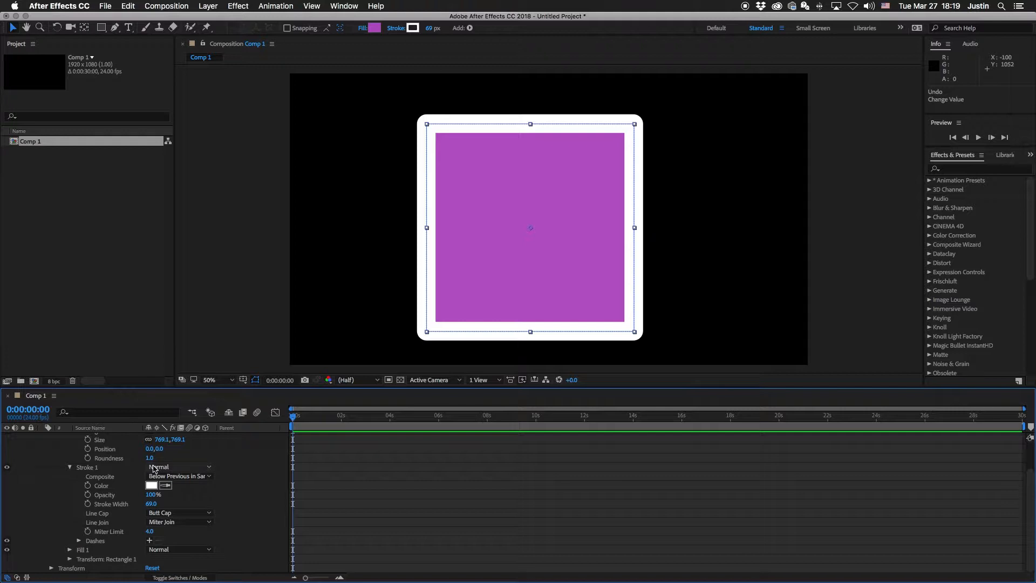
pyautogui.click(70, 467)
pyautogui.click(71, 465)
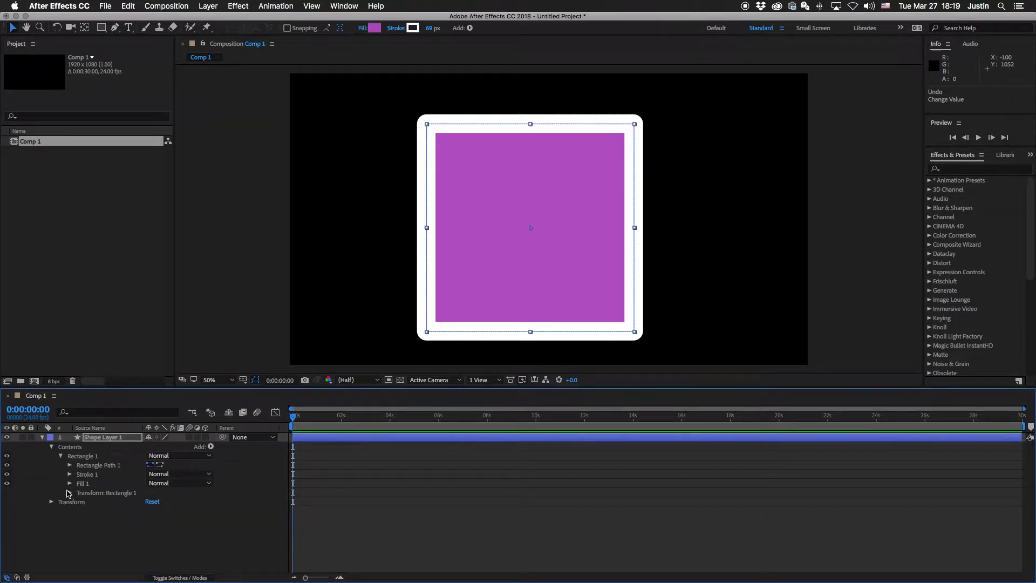
# Keyframe the square's fill color at the start of the timeline and change it to blue at 0:00:01:23.
pyautogui.click(69, 484)
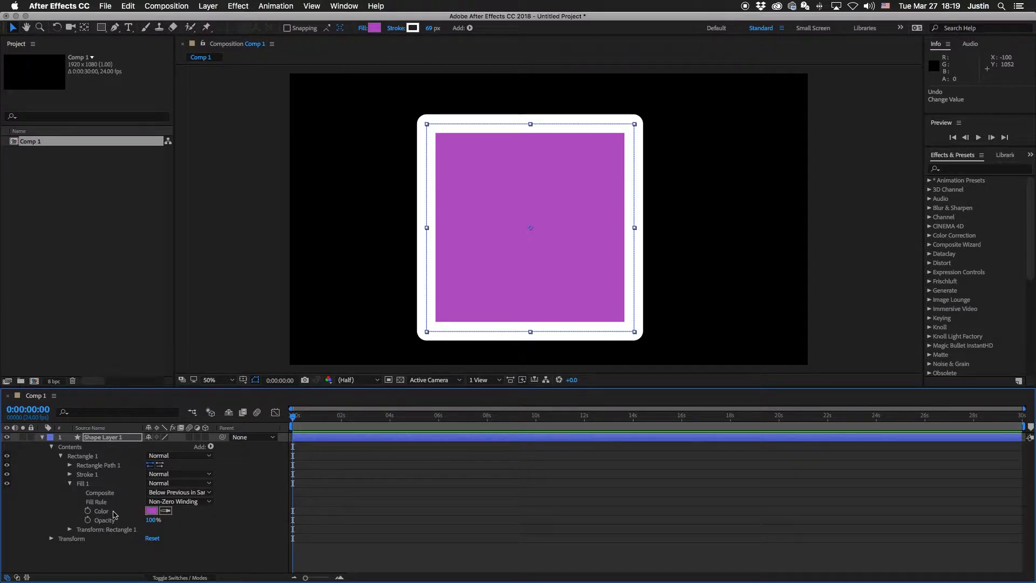
pyautogui.click(88, 511)
pyautogui.moveTo(327, 416); pyautogui.dragTo(340, 416)
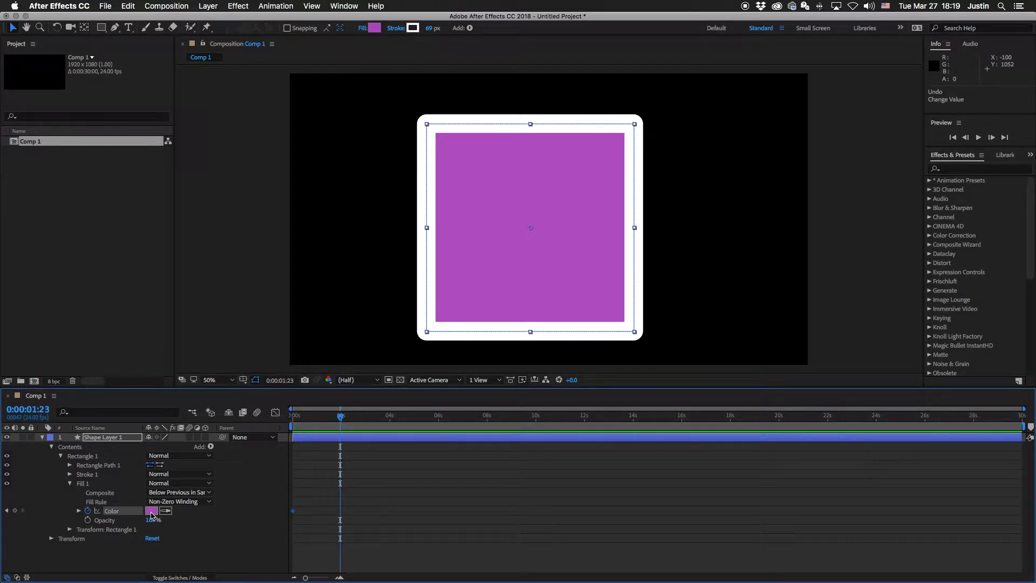
pyautogui.click(152, 511)
pyautogui.moveTo(553, 341); pyautogui.dragTo(549, 377)
pyautogui.click(632, 321)
pyautogui.press('pageup')
pyautogui.moveTo(331, 419); pyautogui.dragTo(354, 432)
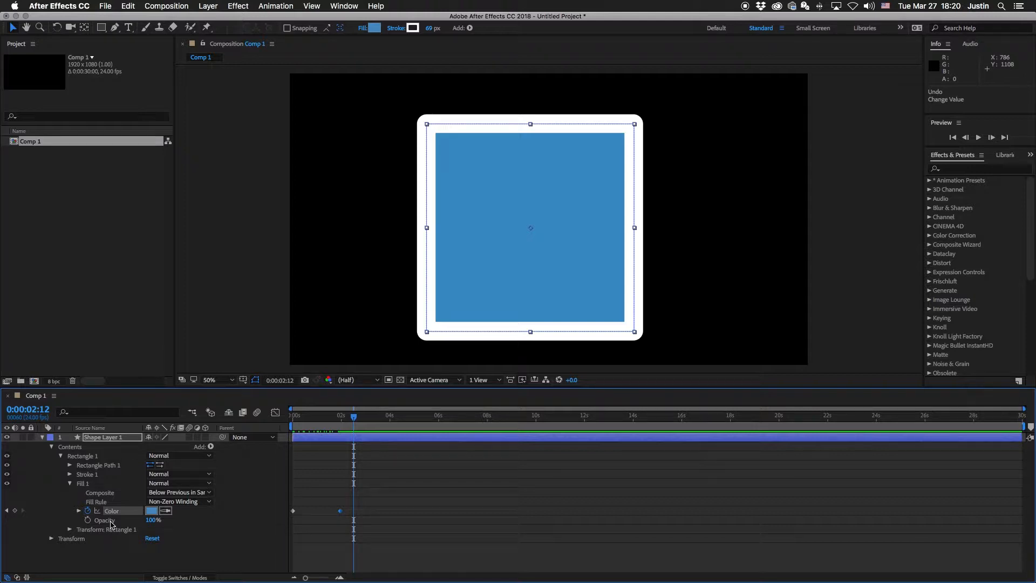
# Compare Rectangle 1's own transform properties with the transform properties of the whole shape layer.
pyautogui.click(69, 483)
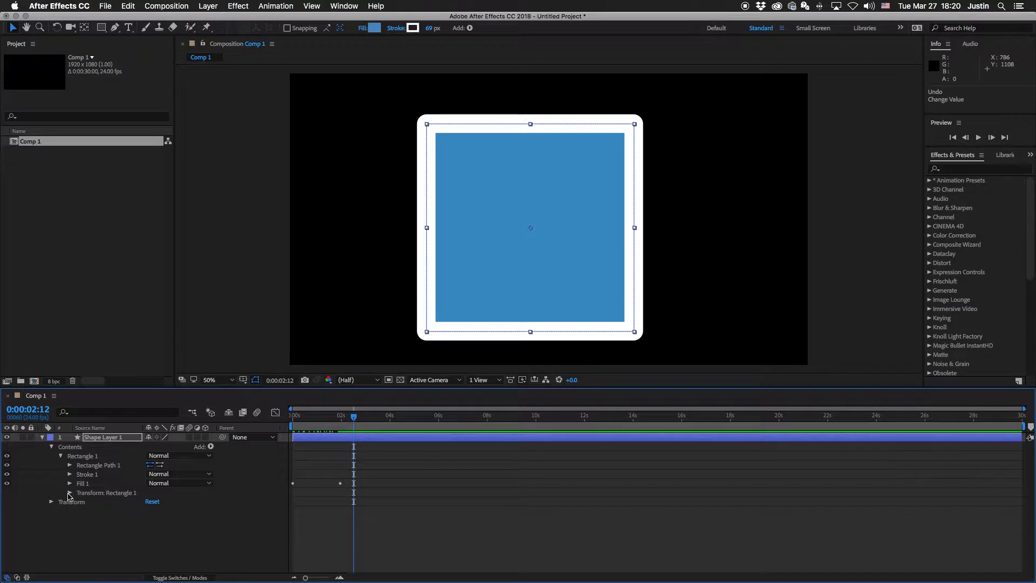
pyautogui.click(69, 493)
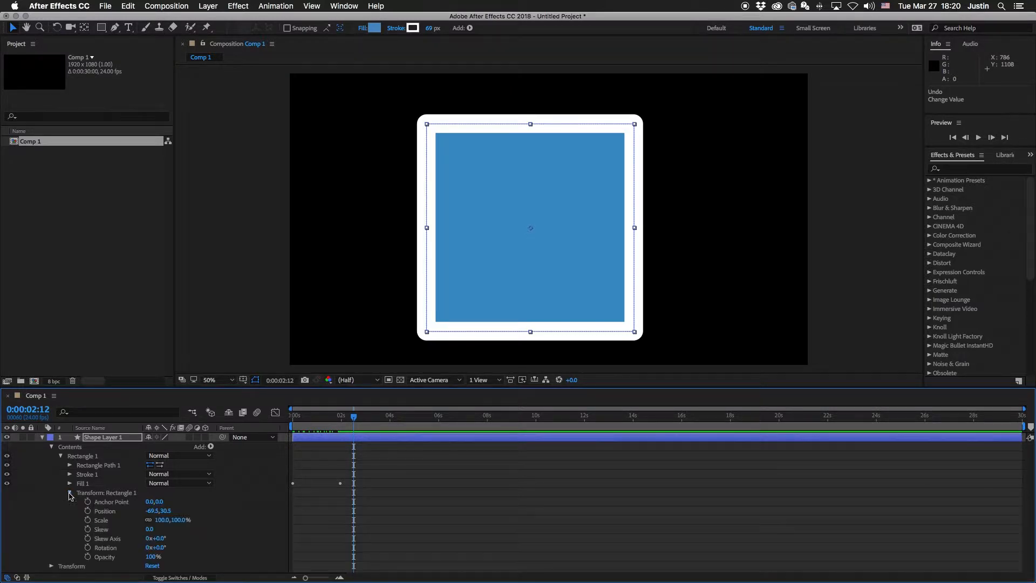
pyautogui.click(119, 493)
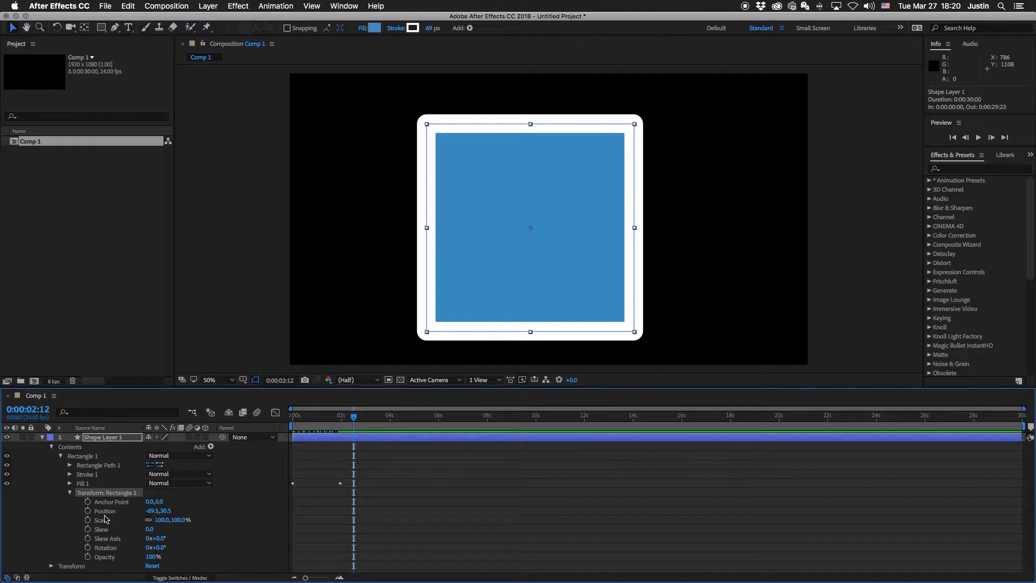
pyautogui.click(52, 566)
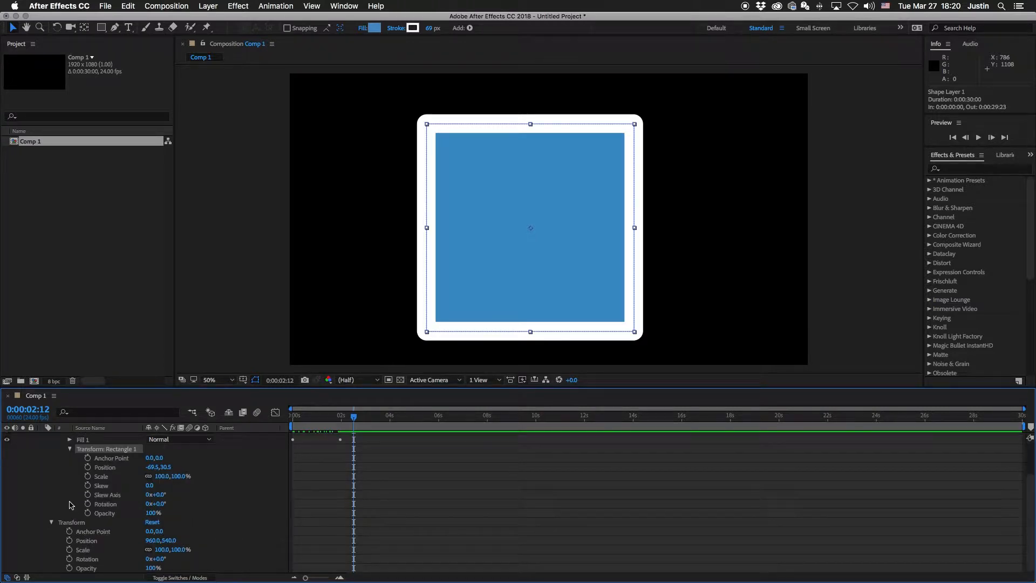
pyautogui.click(52, 522)
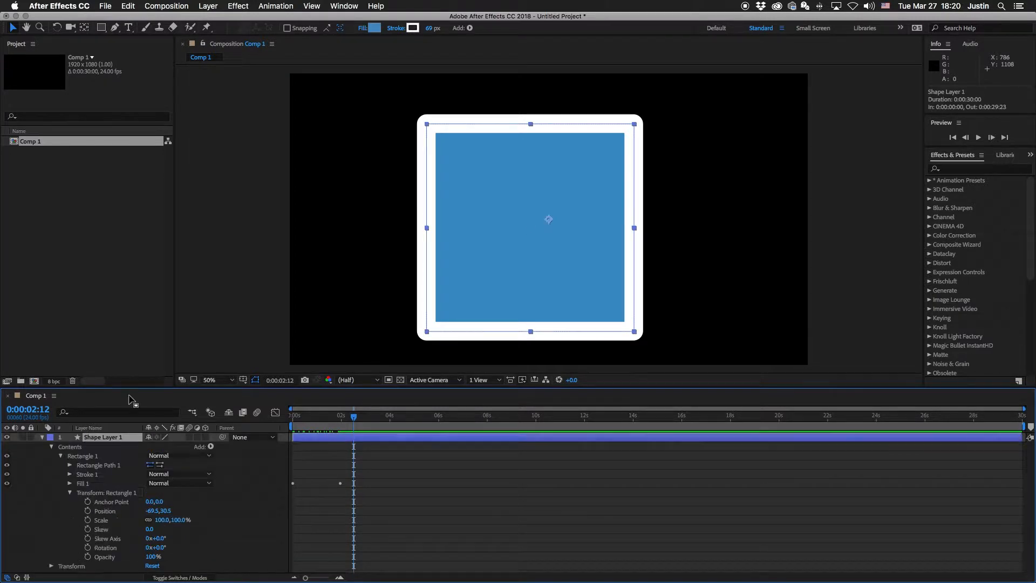
# Draw three small rectangles around the square in the same shape layer.
pyautogui.click(101, 27)
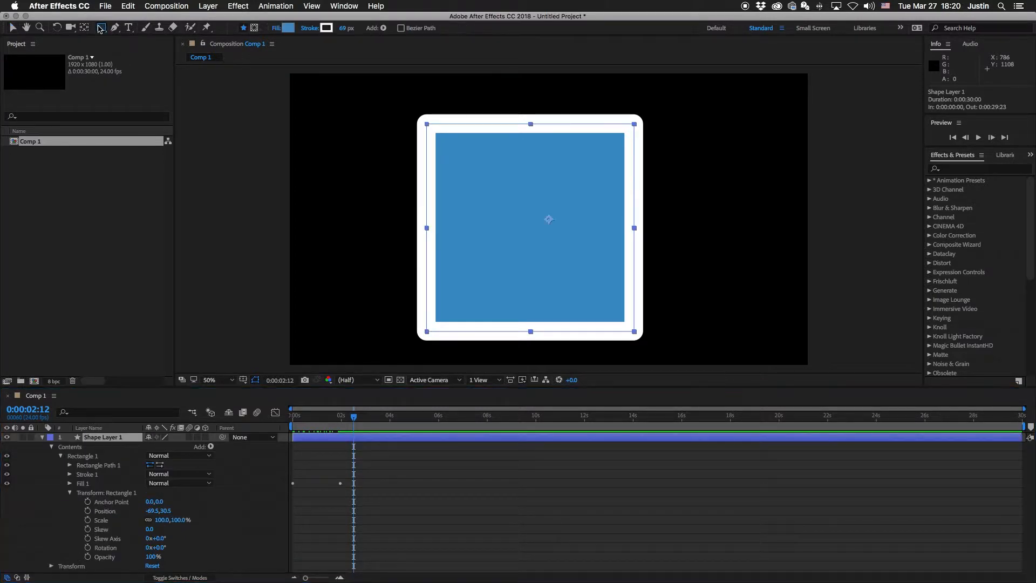
pyautogui.moveTo(339, 113); pyautogui.dragTo(376, 171)
pyautogui.moveTo(686, 114); pyautogui.dragTo(730, 146)
pyautogui.moveTo(695, 245); pyautogui.dragTo(766, 315)
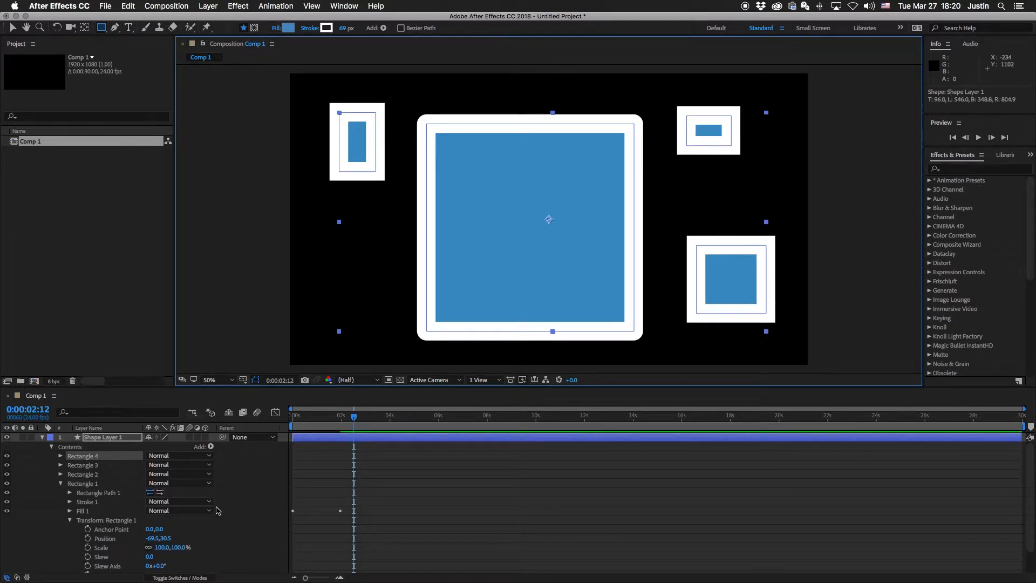
# Try moving all the shapes together with the layer's Transform Position, and undo the change.
pyautogui.scroll(-1, 62, 487)
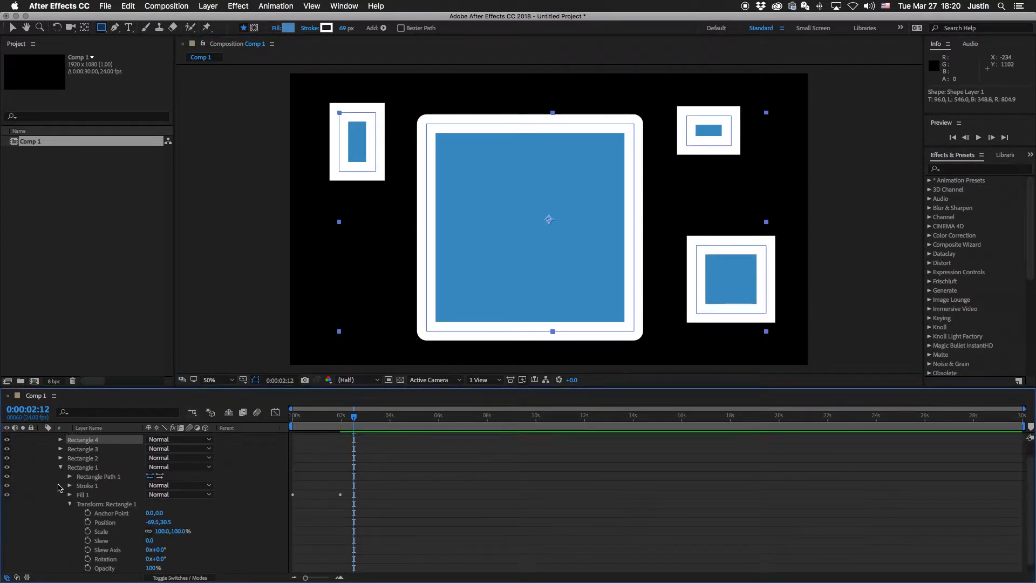
pyautogui.click(59, 467)
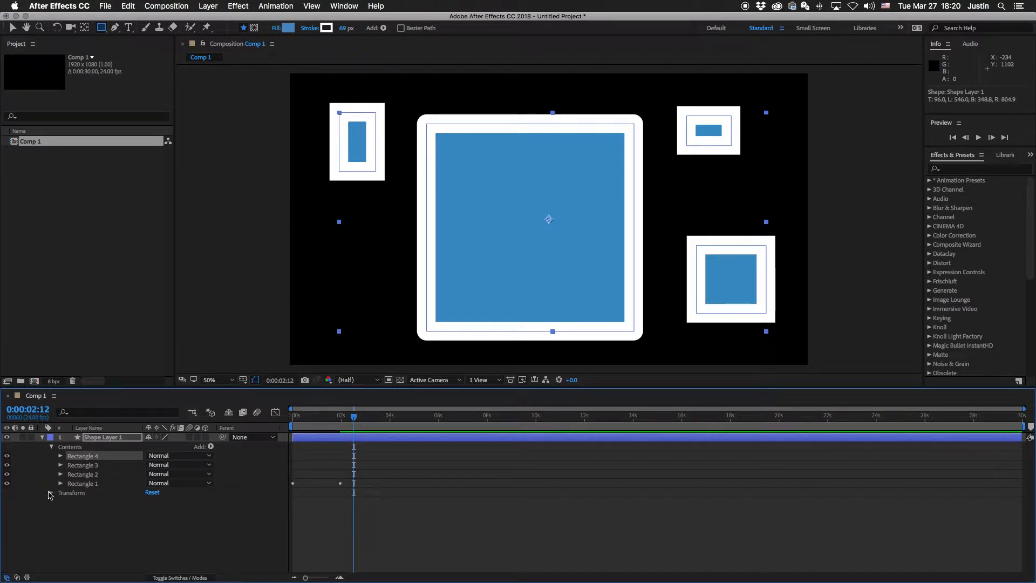
pyautogui.moveTo(153, 511); pyautogui.dragTo(81, 501)
pyautogui.press('super+z')
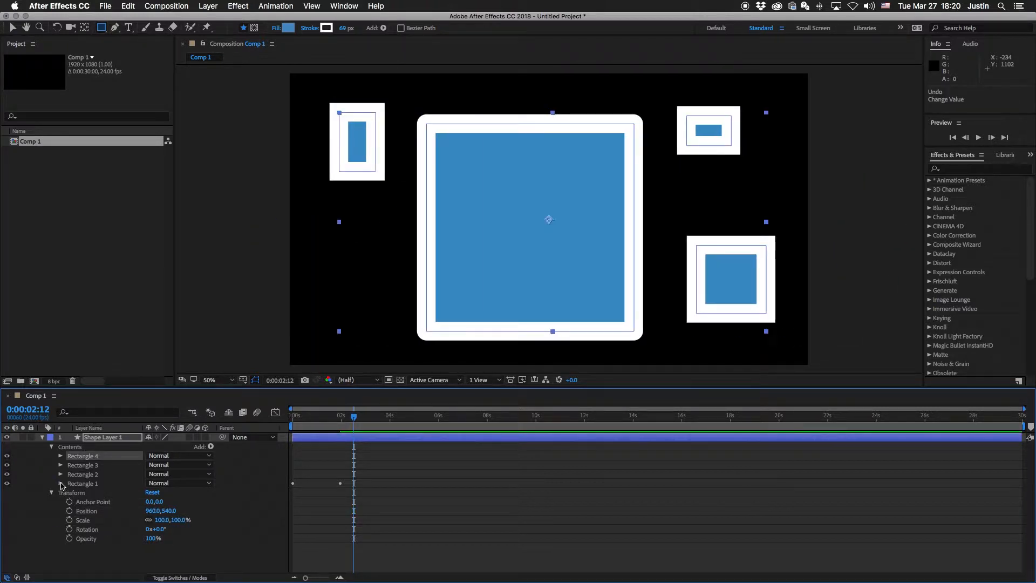
# Try moving only the large square with Rectangle 1's own Position, and undo the change.
pyautogui.click(61, 483)
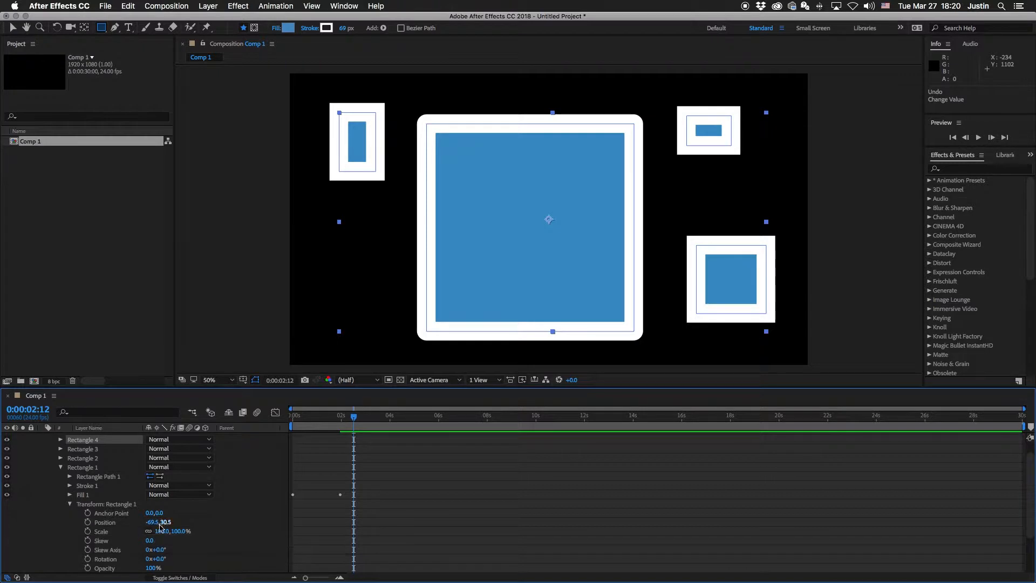
pyautogui.moveTo(156, 522)
pyautogui.mouseDown()
pyautogui.moveTo(217, 525)
pyautogui.moveTo(47, 523)
pyautogui.moveTo(195, 525)
pyautogui.moveTo(162, 525)
pyautogui.mouseUp()
pyautogui.press('super+z')
# Delete the three small rectangles from the shape layer, keeping the large square.
pyautogui.keyDown('shift'); pyautogui.click(93, 459); pyautogui.keyUp('shift')
pyautogui.press('Delete')
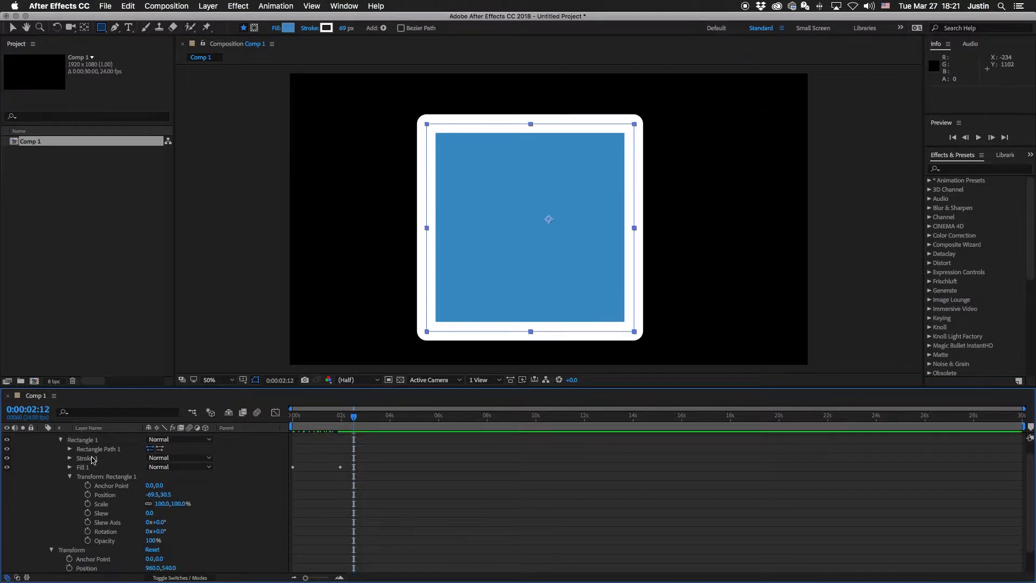
pyautogui.click(67, 476)
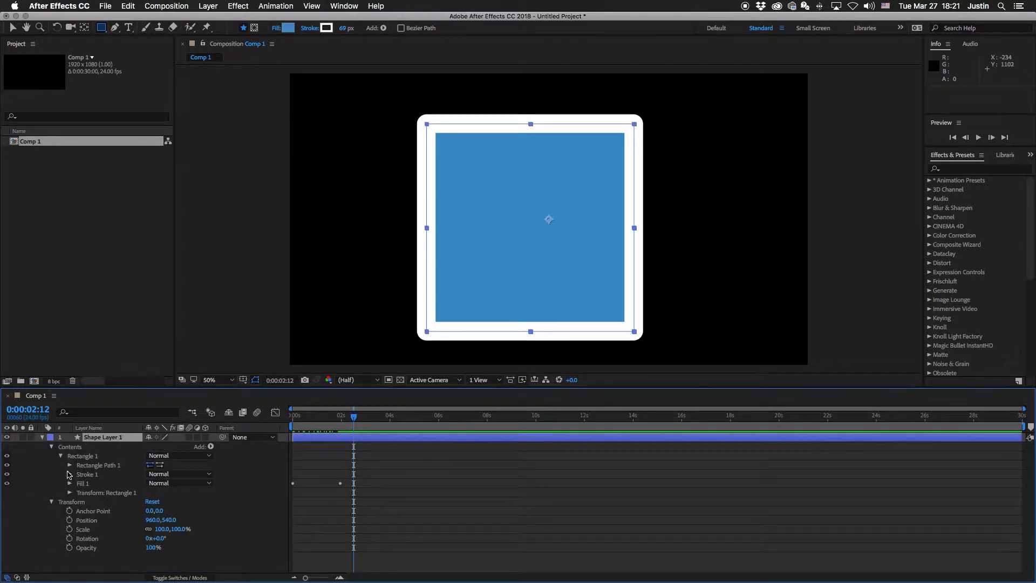
# Add an empty group to the shape layer and move it out of Rectangle 1 to the top level of Contents.
pyautogui.click(85, 458)
pyautogui.click(51, 502)
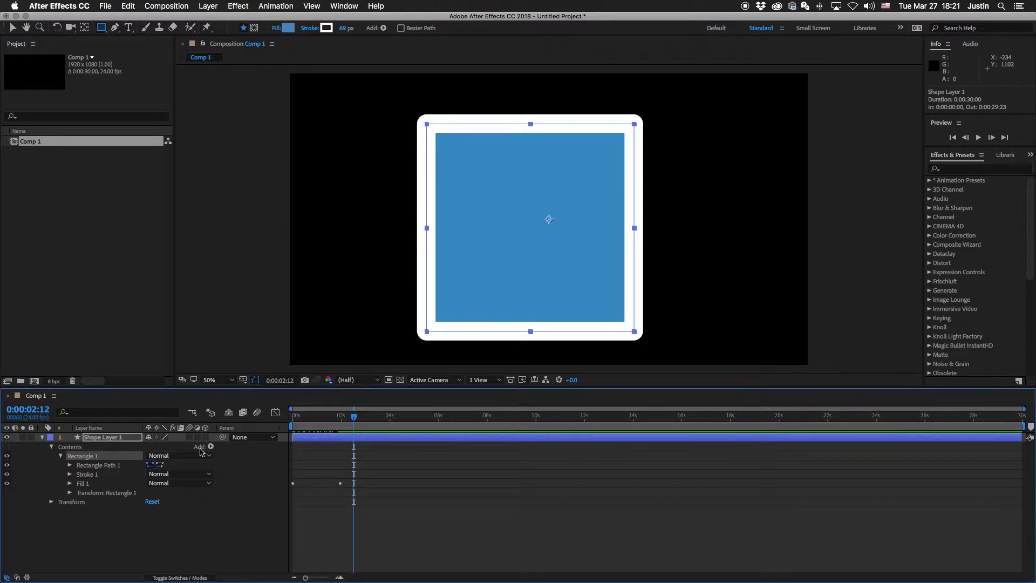
pyautogui.click(210, 447)
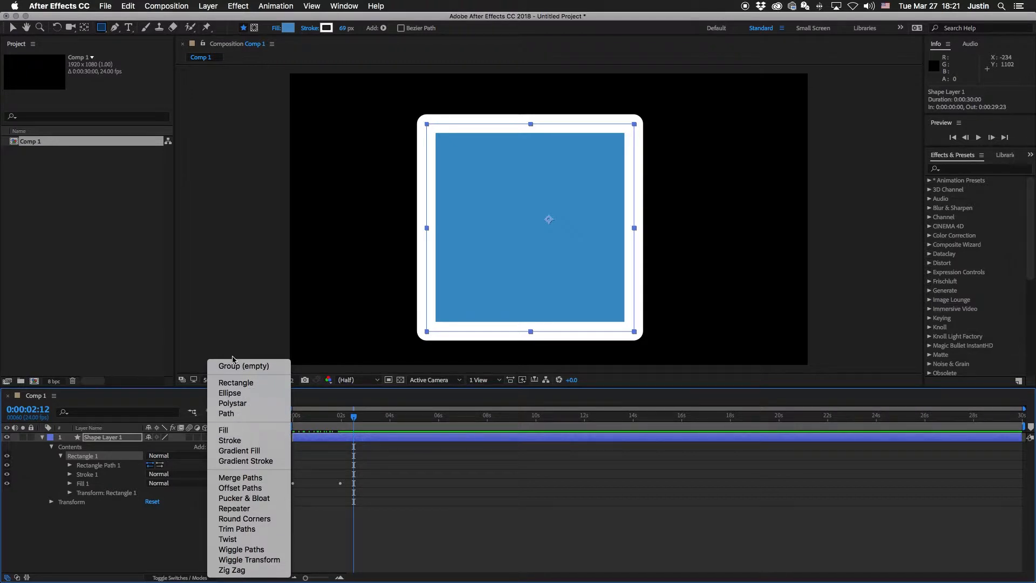
pyautogui.click(251, 367)
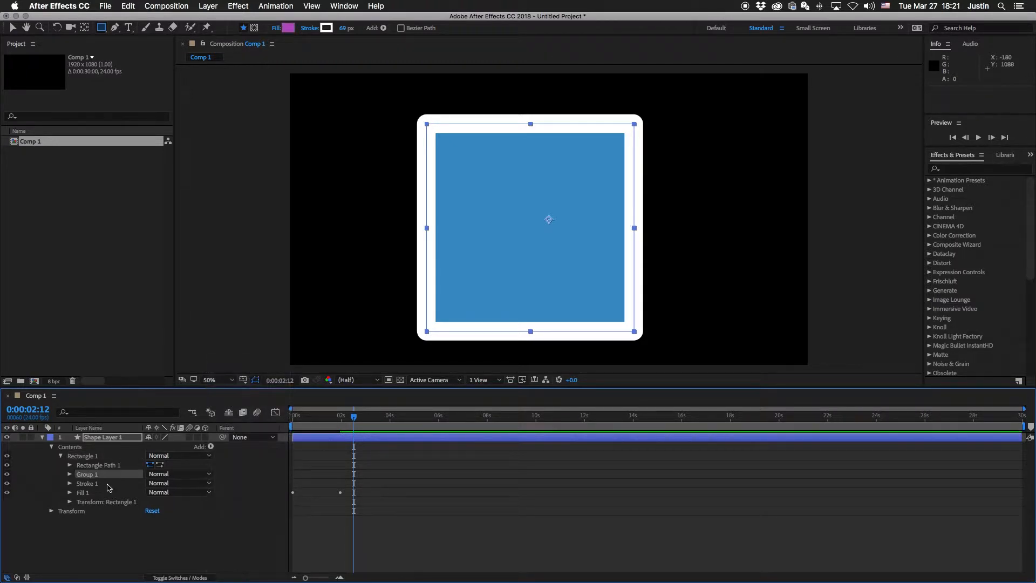
pyautogui.moveTo(90, 476); pyautogui.dragTo(78, 449)
pyautogui.click(61, 456)
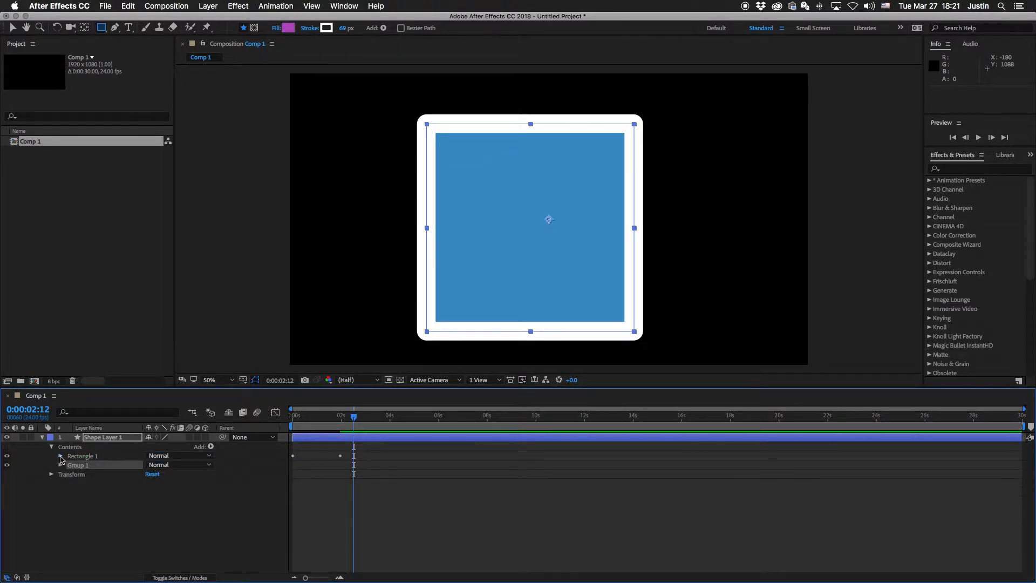
# Duplicate Rectangle 1 three times and move all four rectangles into Group 1.
pyautogui.click(84, 457)
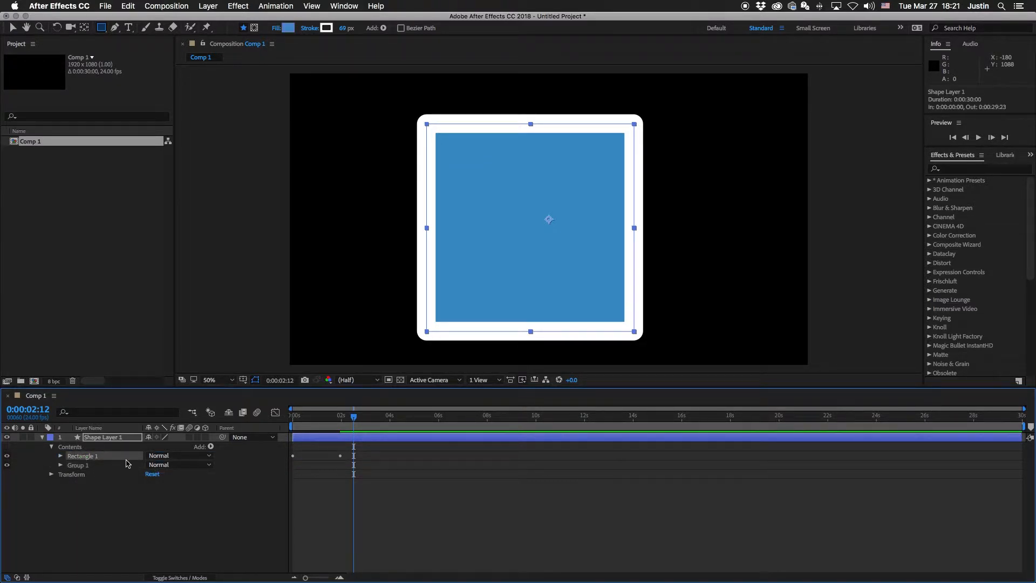
pyautogui.press('super+d')
pyautogui.press('super+d')
pyautogui.press('super+d')
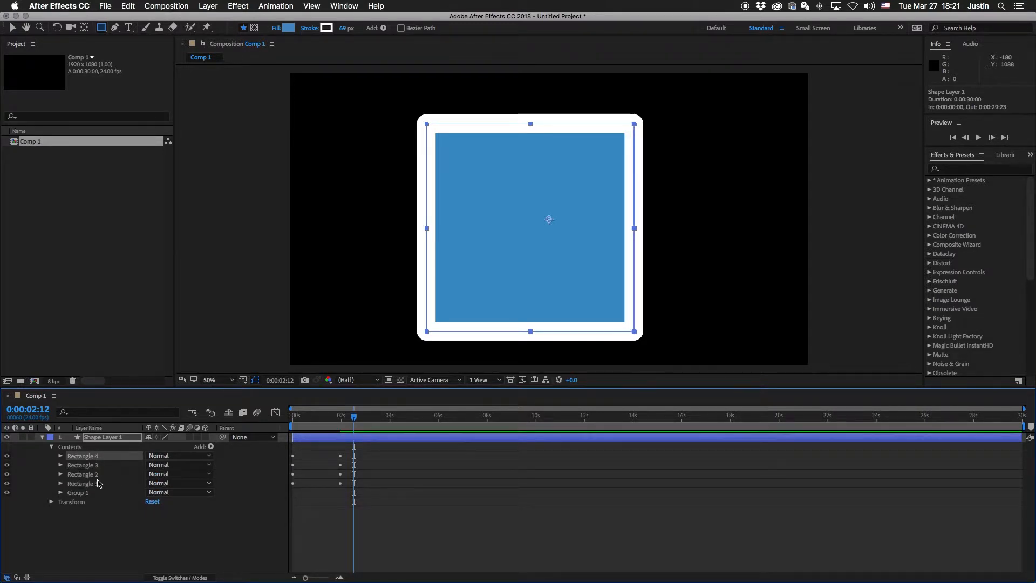
pyautogui.keyDown('shift'); pyautogui.click(95, 484); pyautogui.keyUp('shift')
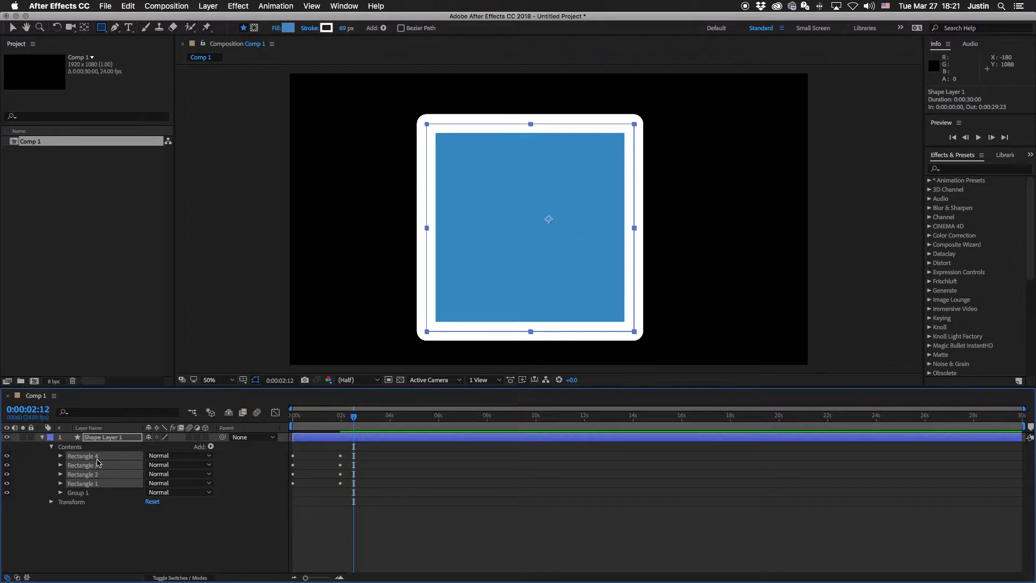
pyautogui.moveTo(87, 459); pyautogui.dragTo(77, 493)
pyautogui.click(61, 456)
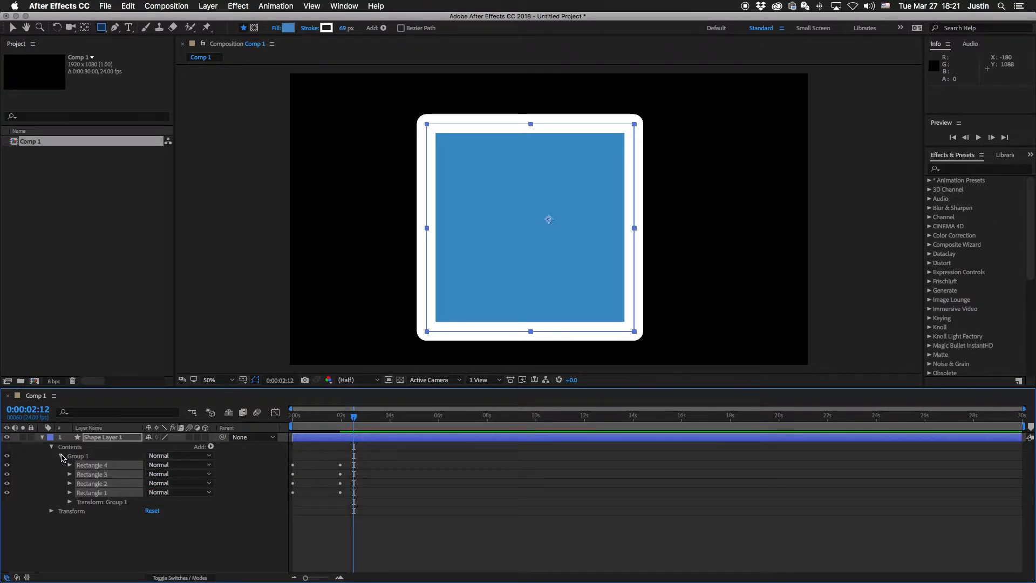
# Undo the move into Group 1 and the three rectangle duplications.
pyautogui.press('super+z')
pyautogui.press('super+z')
pyautogui.press('super+z')
pyautogui.press('super+z')
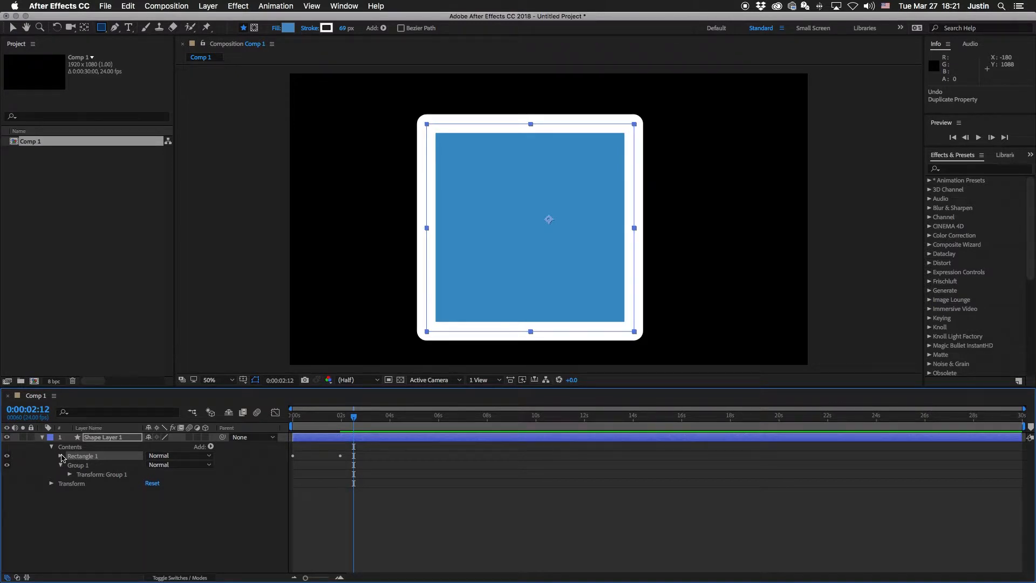
# Undo the move and the addition of the empty group in the shape layer.
pyautogui.press('super+z')
pyautogui.press('super+z')
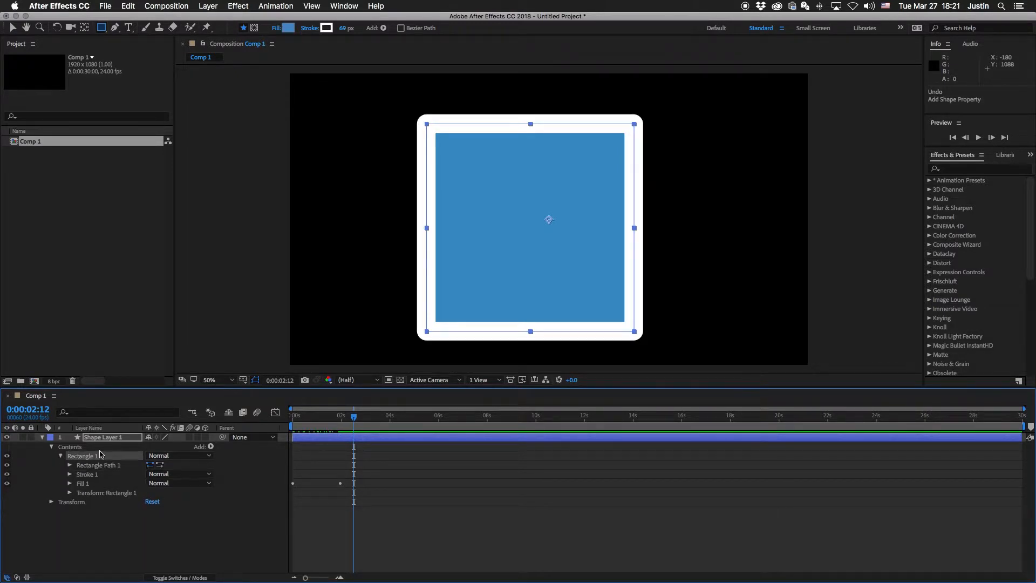
# Add a gradient fill to Rectangle 1, try shifting its start point horizontally, and undo that shift.
pyautogui.click(211, 446)
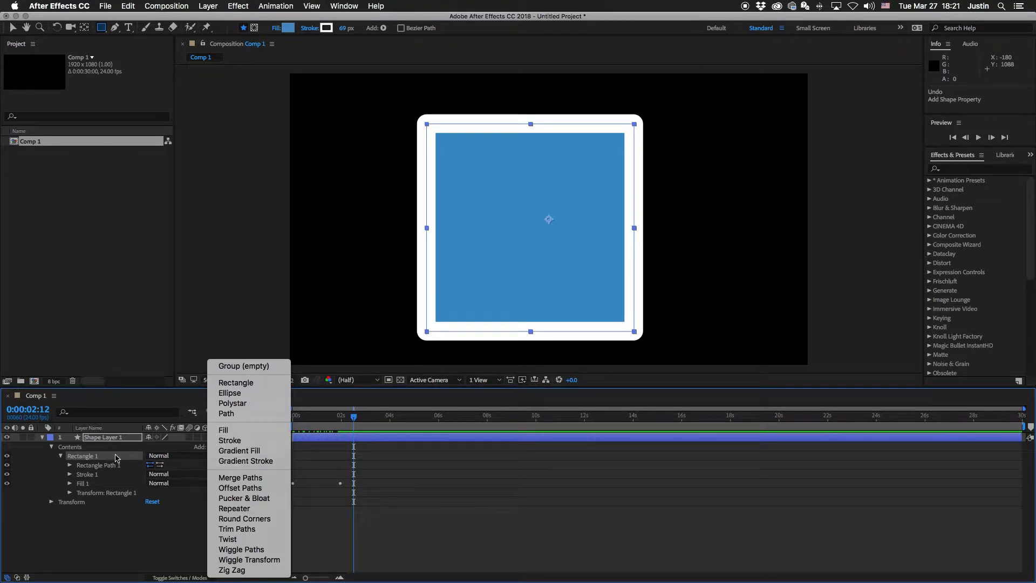
pyautogui.click(253, 451)
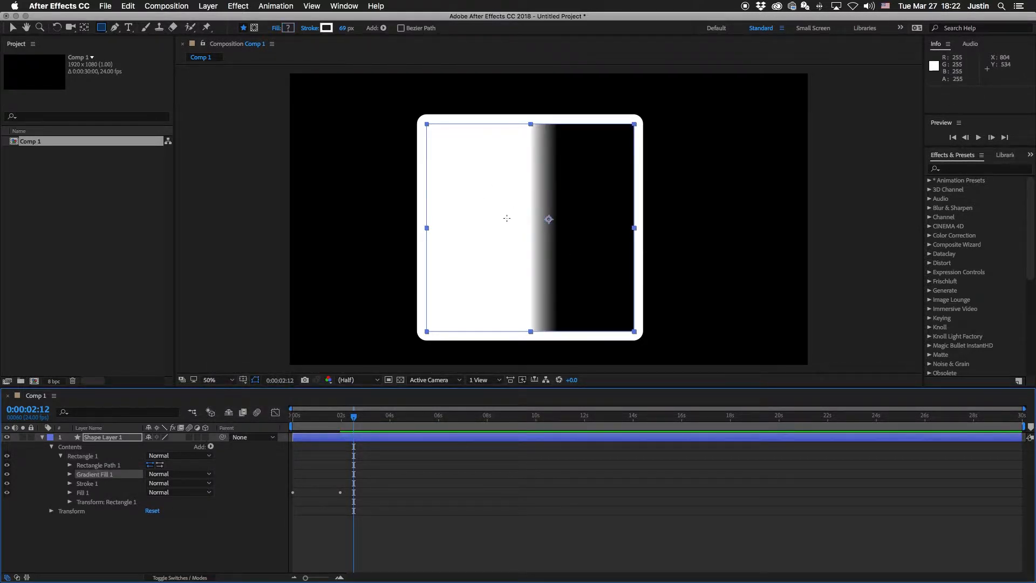
pyautogui.click(71, 474)
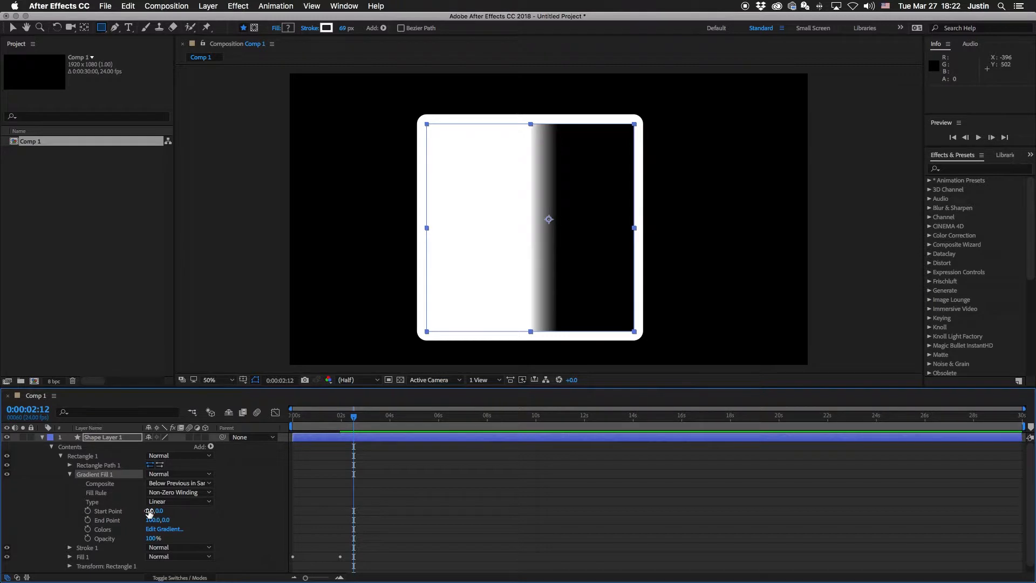
pyautogui.moveTo(150, 510); pyautogui.dragTo(109, 512)
pyautogui.press('cmd+z')
# Open the gradient fill's color editor, cancel it, and delete the gradient fill from Rectangle 1.
pyautogui.click(164, 529)
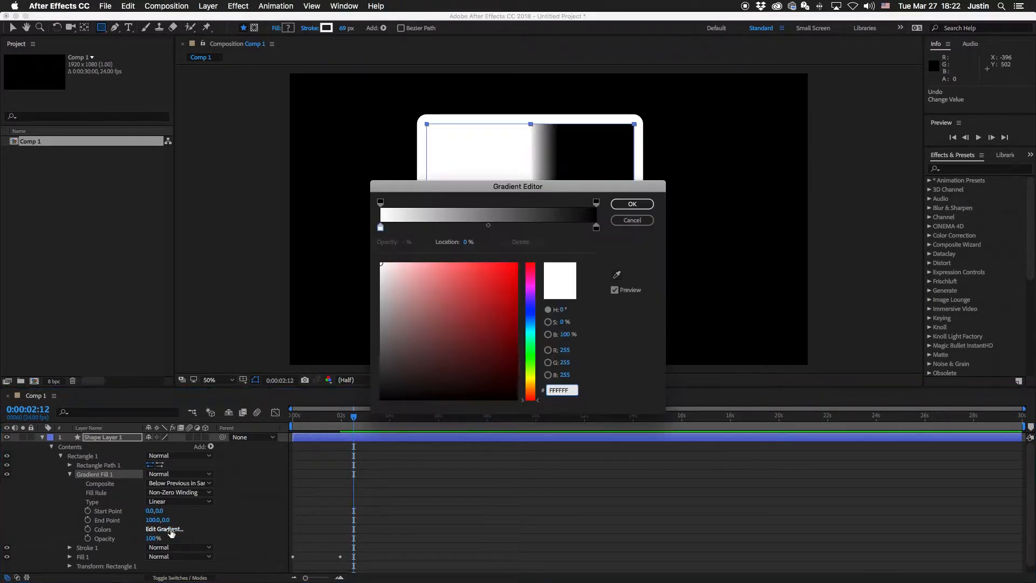
pyautogui.click(632, 220)
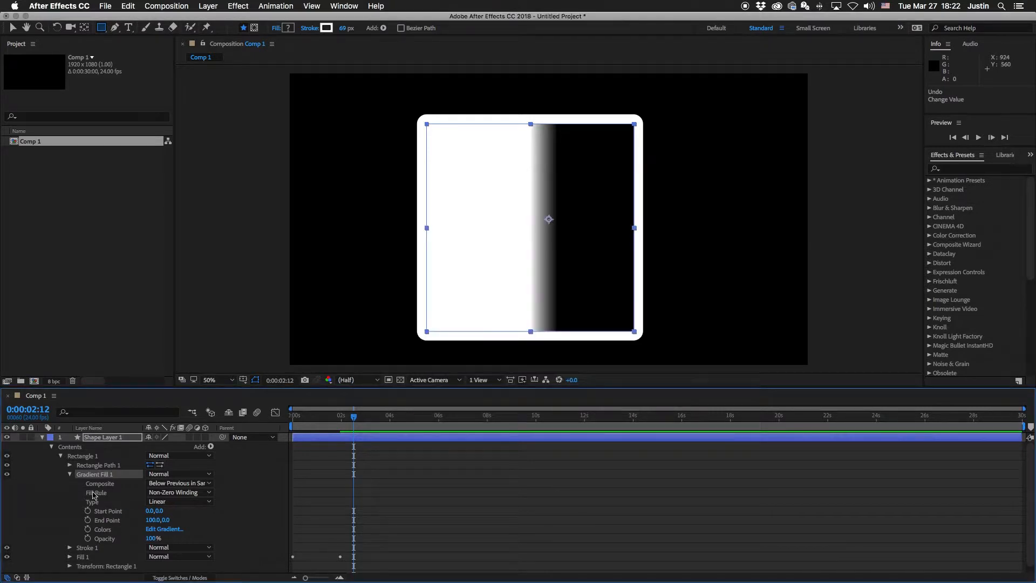
pyautogui.click(91, 474)
pyautogui.press('Delete')
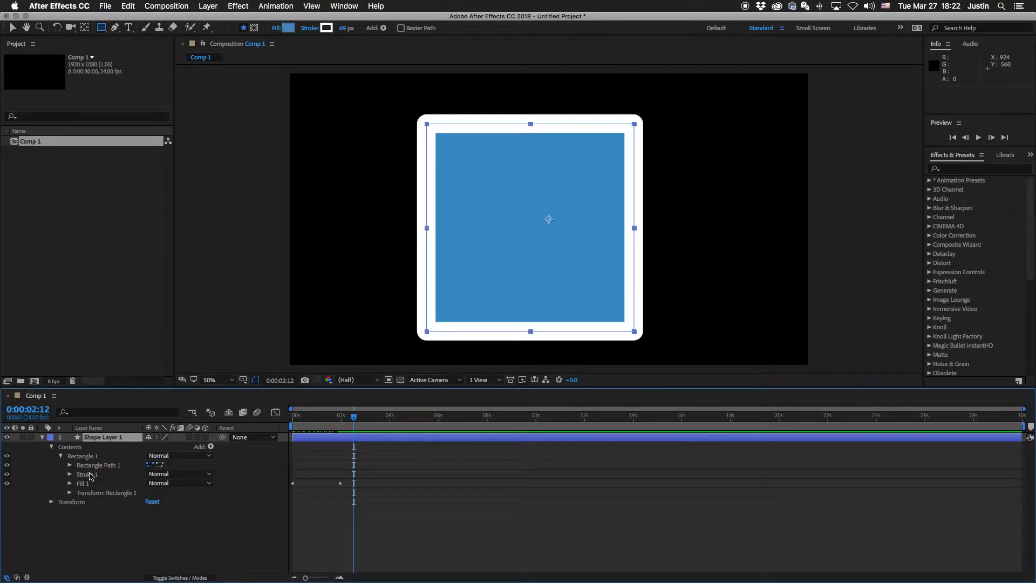
# Try a Twist on the shape layer with an angle of about 406, and undo it.
pyautogui.click(206, 443)
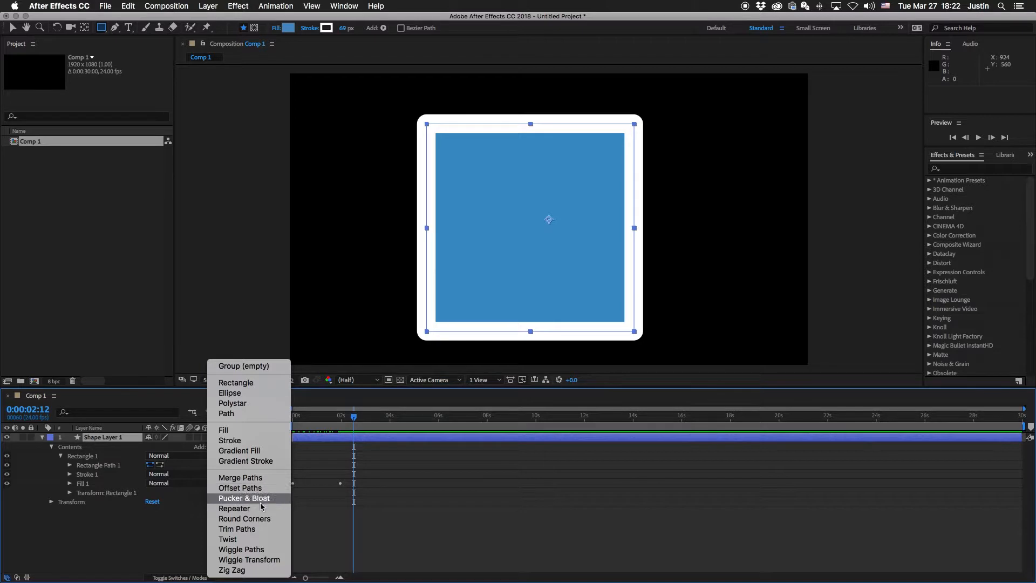
pyautogui.click(256, 540)
pyautogui.click(60, 501)
pyautogui.moveTo(151, 511); pyautogui.dragTo(352, 499)
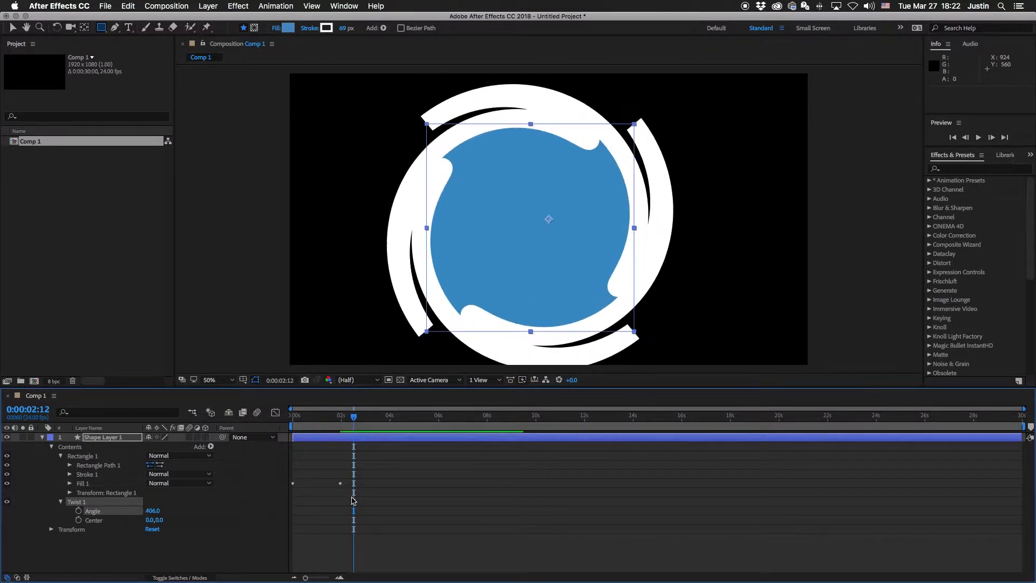
pyautogui.press('super+z')
pyautogui.press('super+z')
# Try Pucker & Bloat on the shape layer with an amount of about 94, and delete it.
pyautogui.click(211, 446)
pyautogui.click(243, 498)
pyautogui.click(61, 501)
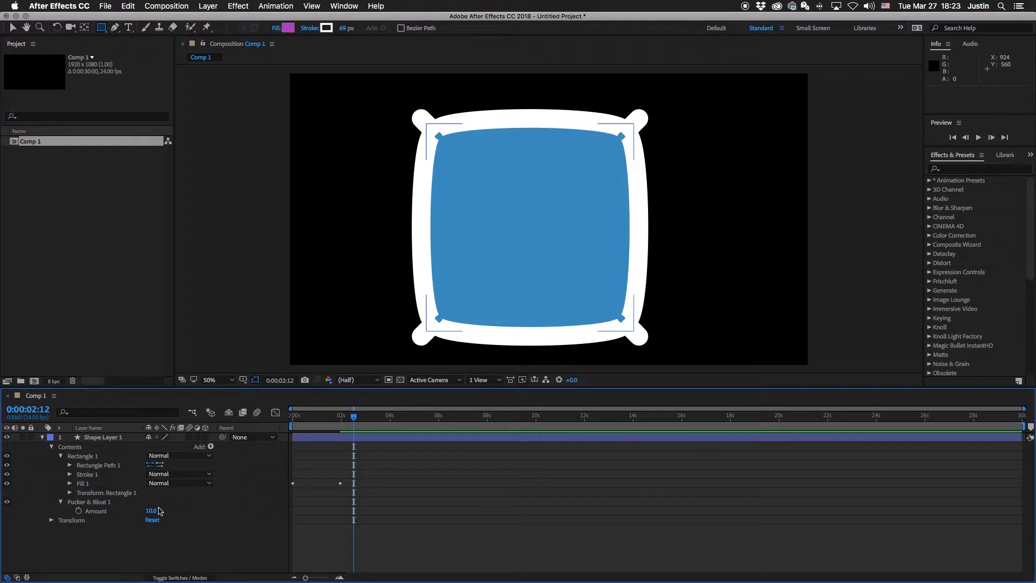
pyautogui.moveTo(151, 509); pyautogui.dragTo(241, 496)
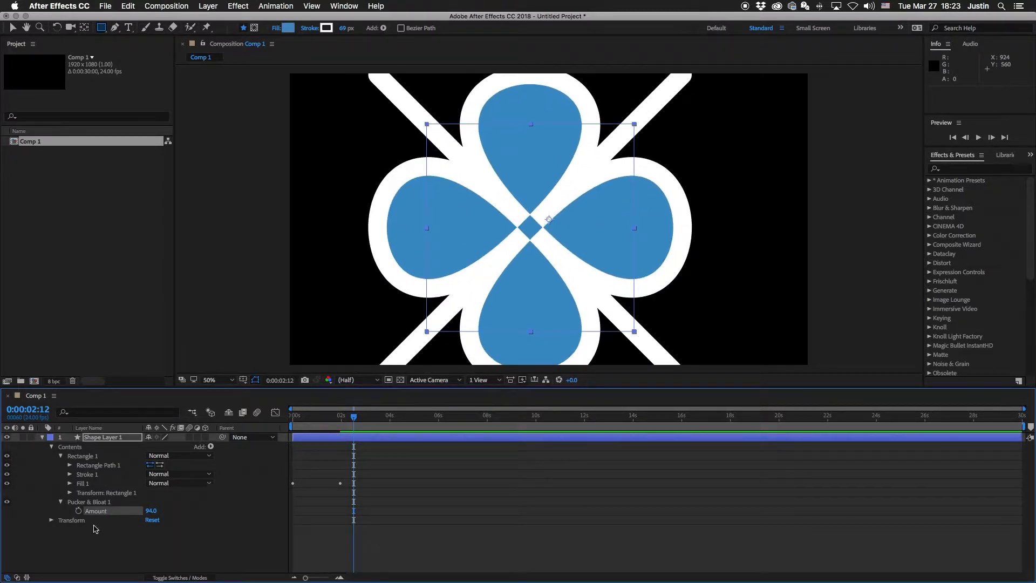
pyautogui.click(89, 501)
pyautogui.press('Delete')
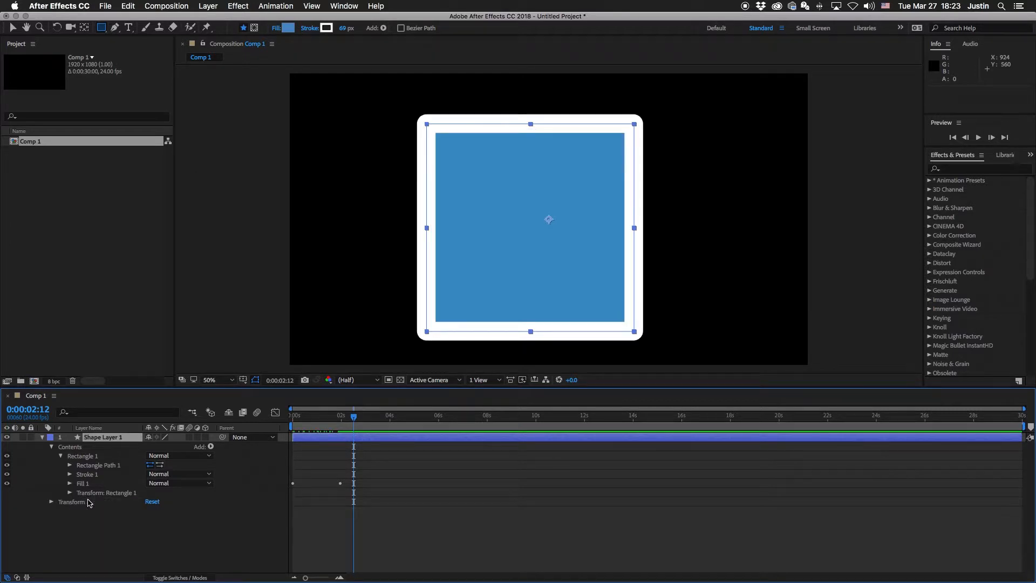
# Try a Zig Zag on the shape layer, increase its size, and delete it.
pyautogui.click(210, 446)
pyautogui.click(229, 570)
pyautogui.click(61, 502)
pyautogui.moveTo(149, 511); pyautogui.dragTo(172, 512)
pyautogui.press('Delete')
# Delete Shape Layer 1 and create a yellow 1920 × 1080 px solid that fills the composition.
pyautogui.click(101, 437)
pyautogui.press('Delete')
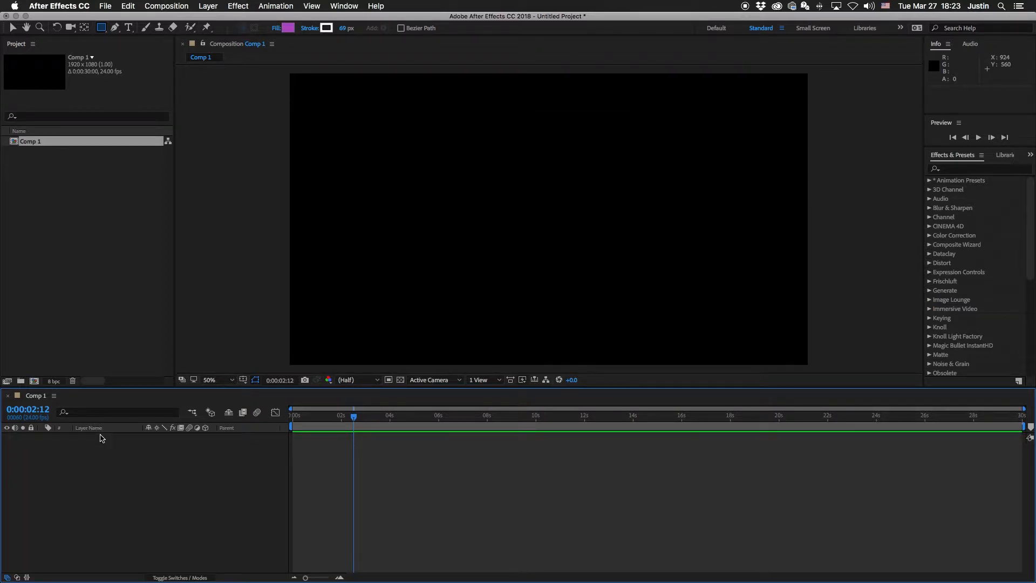
pyautogui.press('super+y')
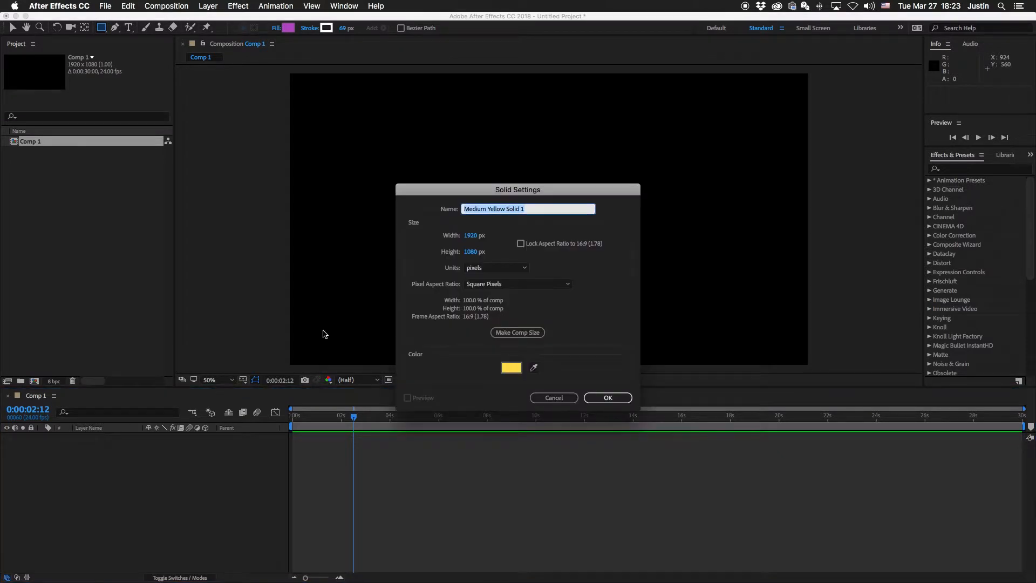
pyautogui.click(507, 366)
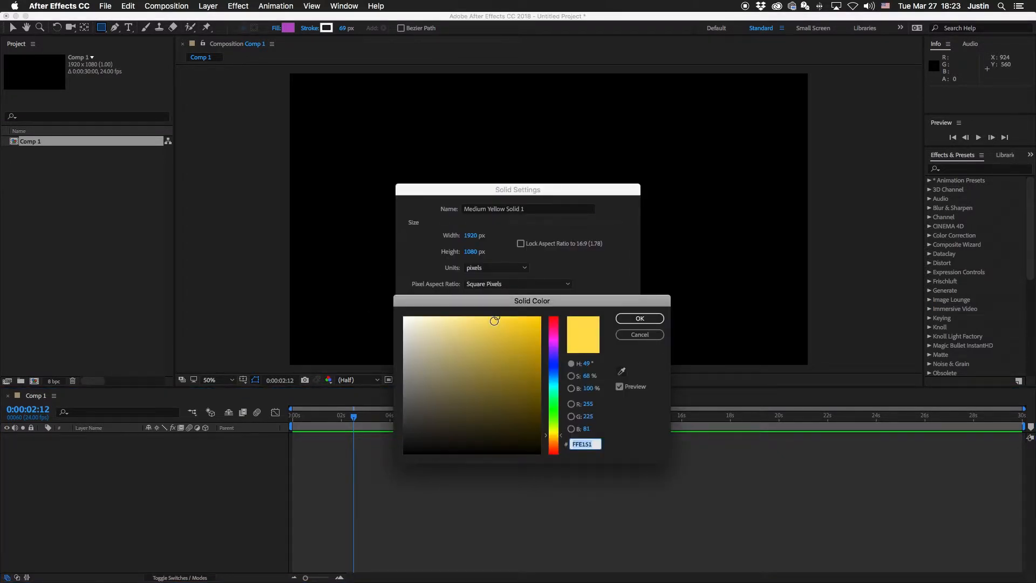
pyautogui.click(493, 319)
pyautogui.click(640, 318)
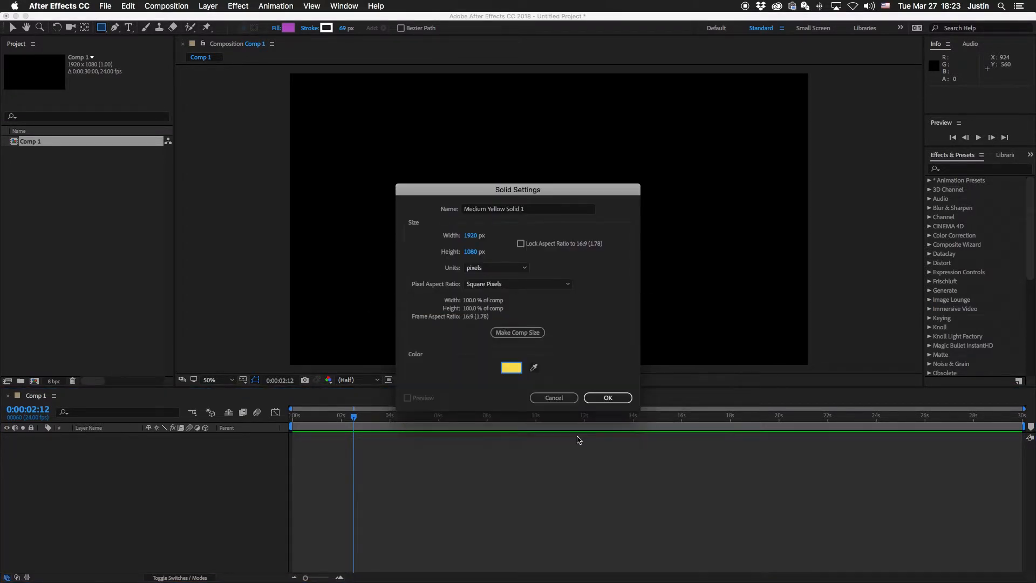
pyautogui.click(601, 398)
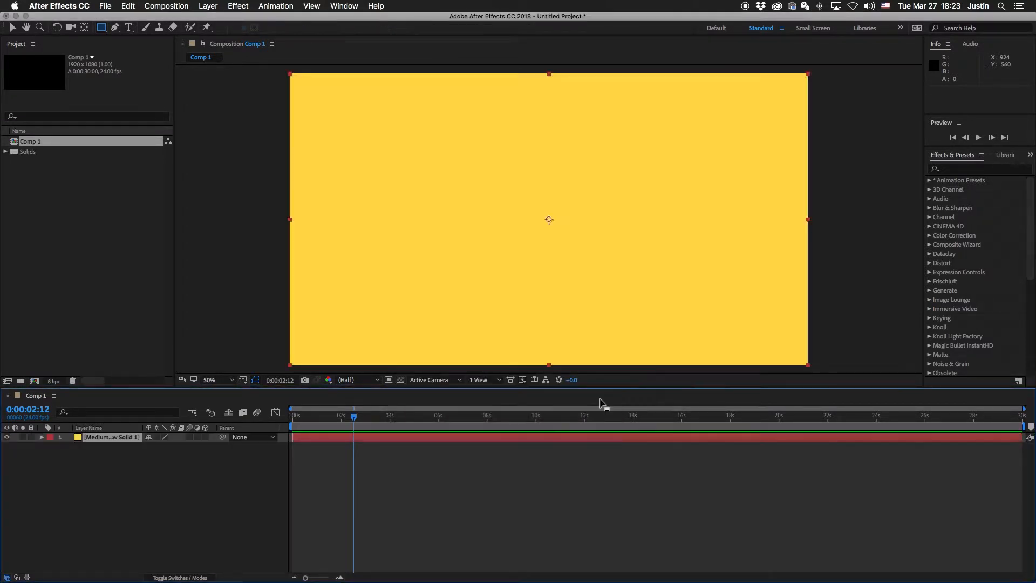
# Try drawing a rectangle about 820 × 488 px on the selected yellow solid, and undo the resulting mask.
pyautogui.click(529, 465)
pyautogui.click(135, 438)
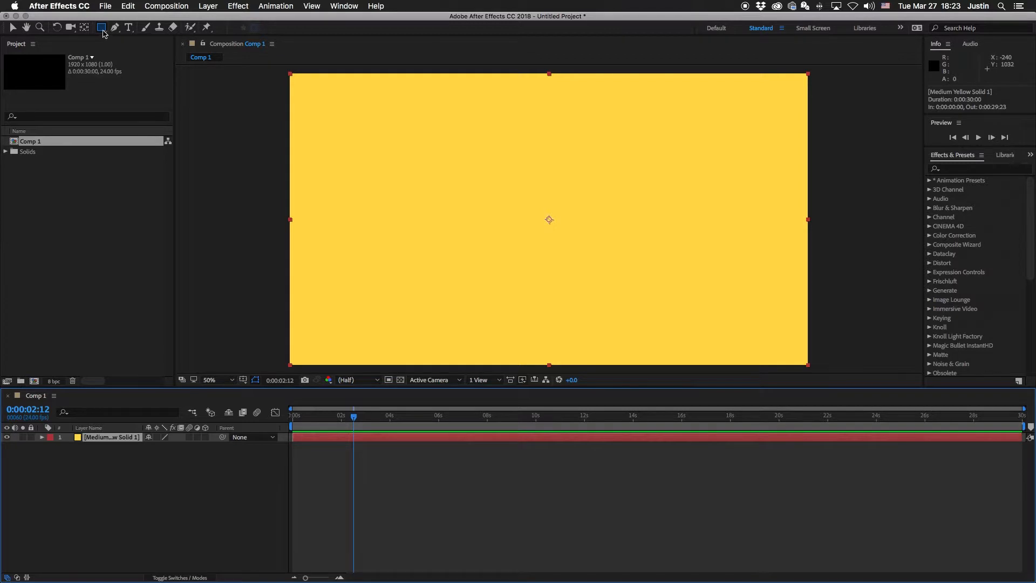
pyautogui.moveTo(413, 137); pyautogui.dragTo(618, 246)
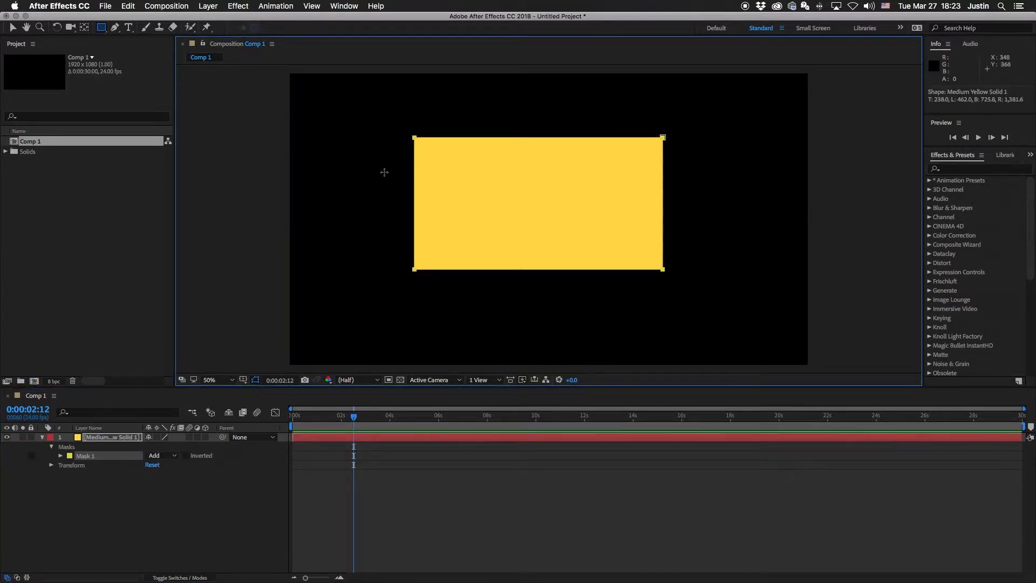
pyautogui.press('super+z')
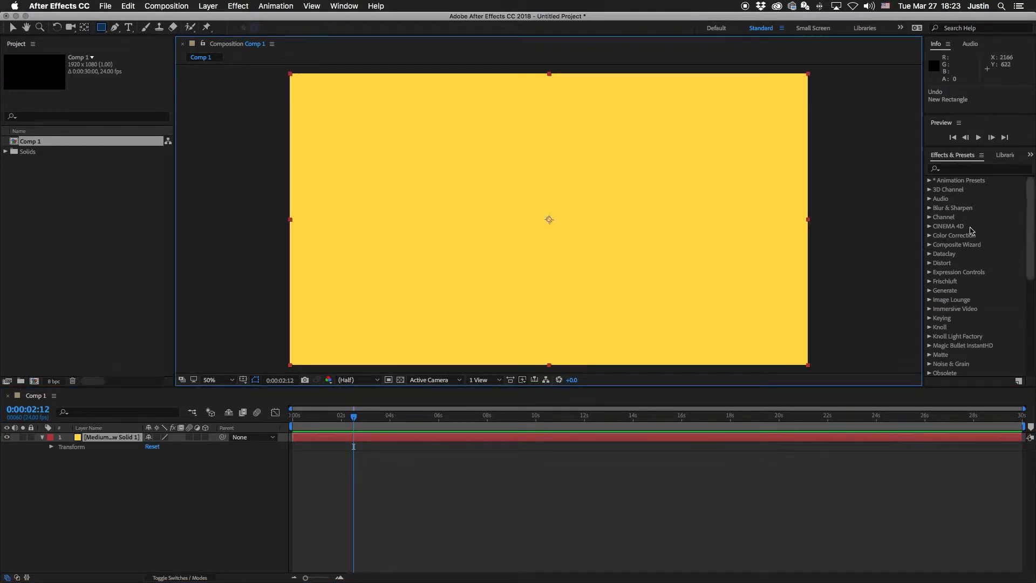
# With no layer selected, draw a circle about 172 px wide at the center of the composition as a new shape layer.
pyautogui.press('v')
pyautogui.click(864, 166)
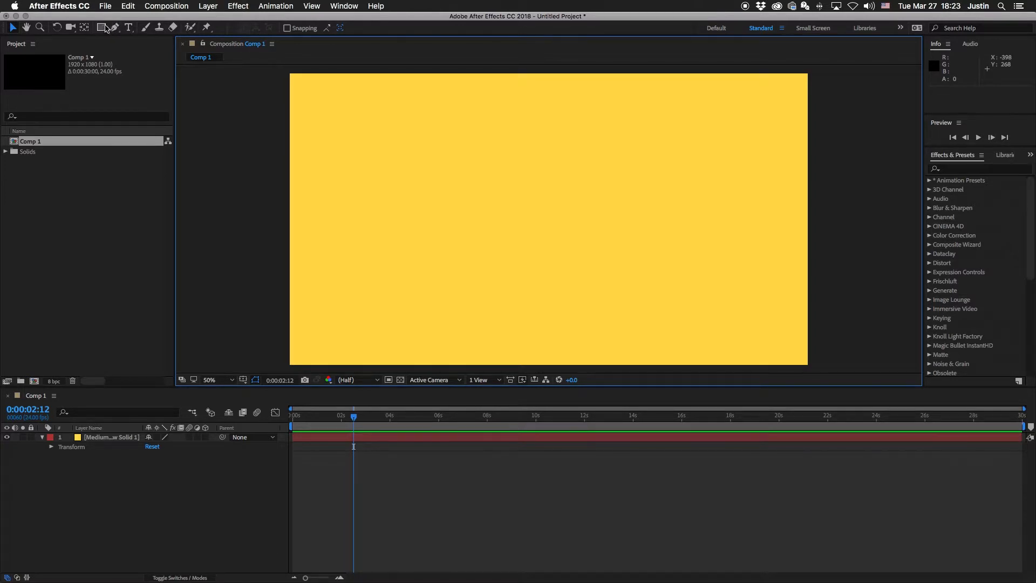
pyautogui.moveTo(101, 27); pyautogui.dragTo(161, 53)
pyautogui.moveTo(535, 194)
pyautogui.mouseDown()
pyautogui.moveTo(581, 221)
pyautogui.moveTo(557, 221)
pyautogui.mouseUp()
pyautogui.press('v')
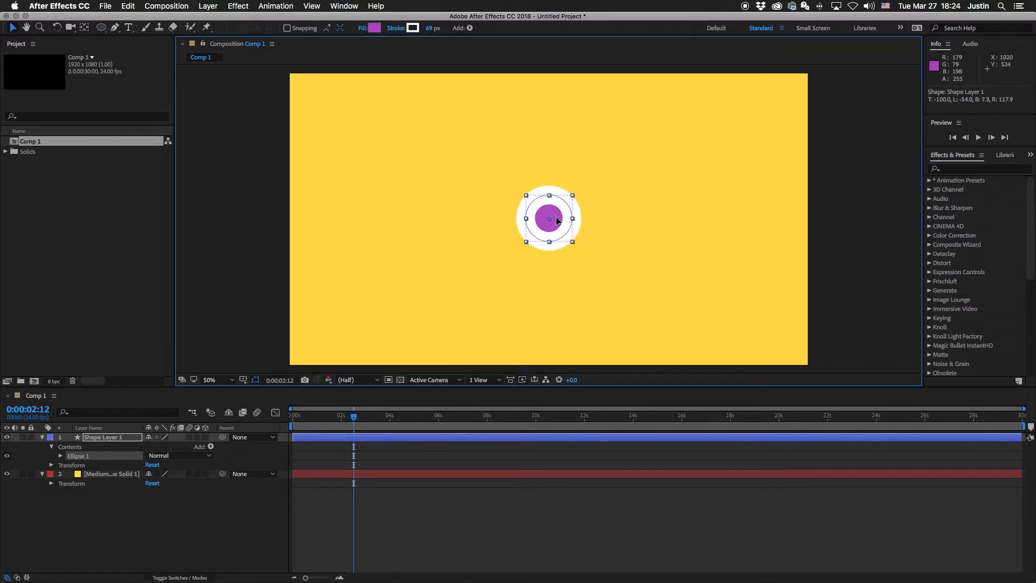
# Remove the circle's stroke by setting its stroke type to none.
pyautogui.click(396, 30)
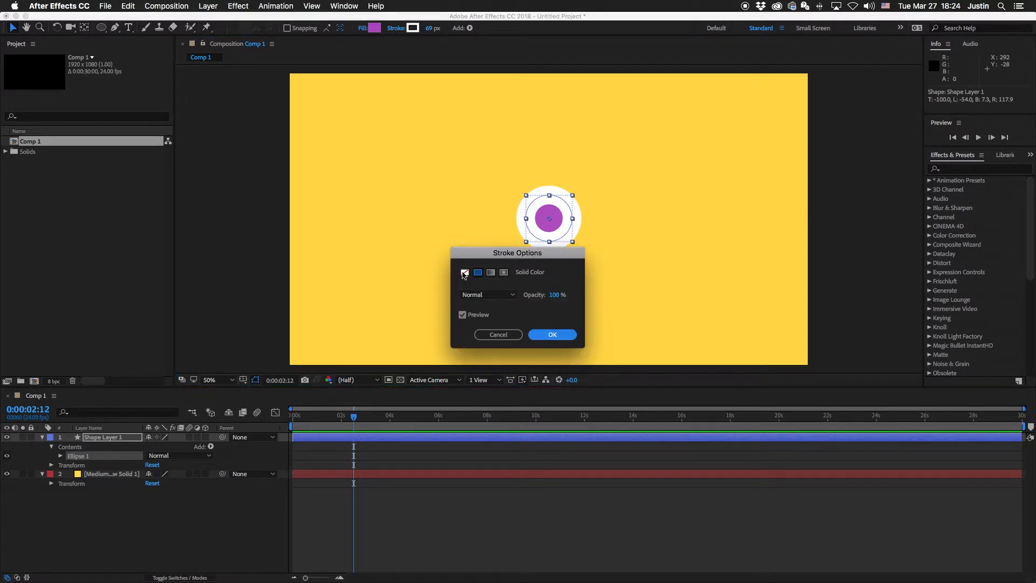
pyautogui.click(463, 272)
pyautogui.click(552, 335)
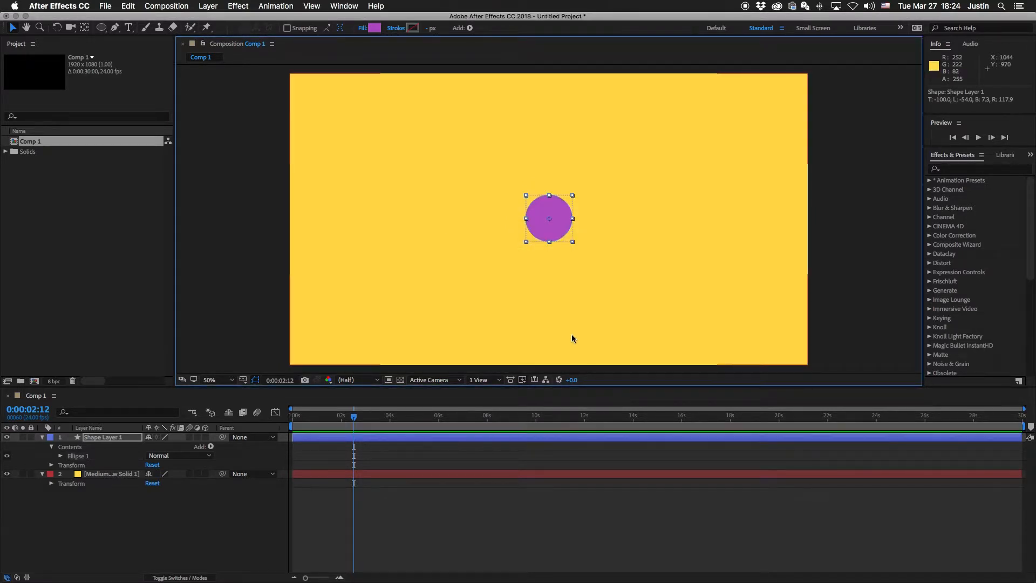
# Recolor the circle's fill with the yellow sampled from the background solid, made slightly darker.
pyautogui.click(374, 28)
pyautogui.click(622, 371)
pyautogui.click(634, 245)
pyautogui.moveTo(498, 320); pyautogui.dragTo(508, 325)
pyautogui.click(639, 319)
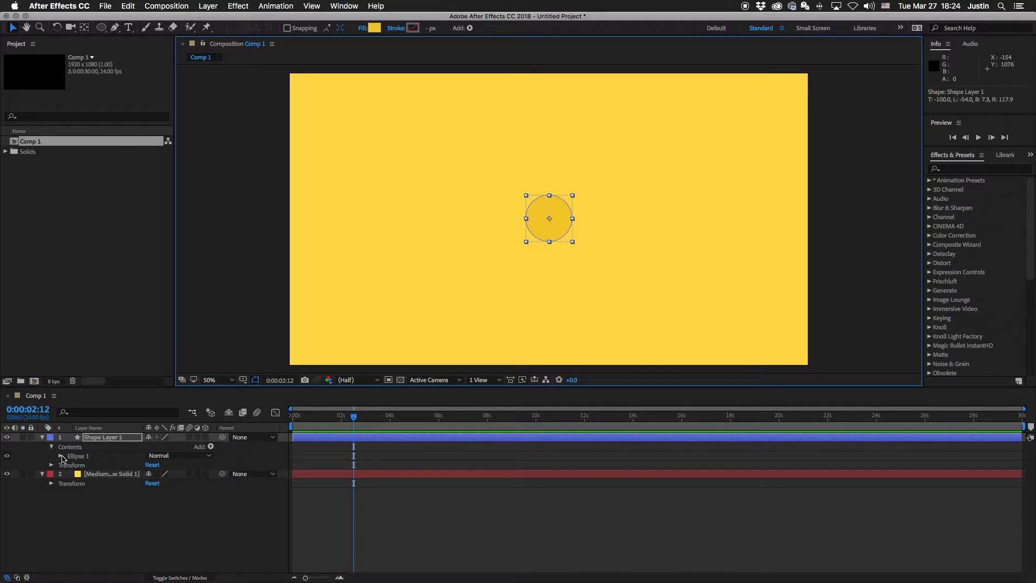
# Reduce the ellipse path's size to about 117.9 × 117.9.
pyautogui.click(61, 456)
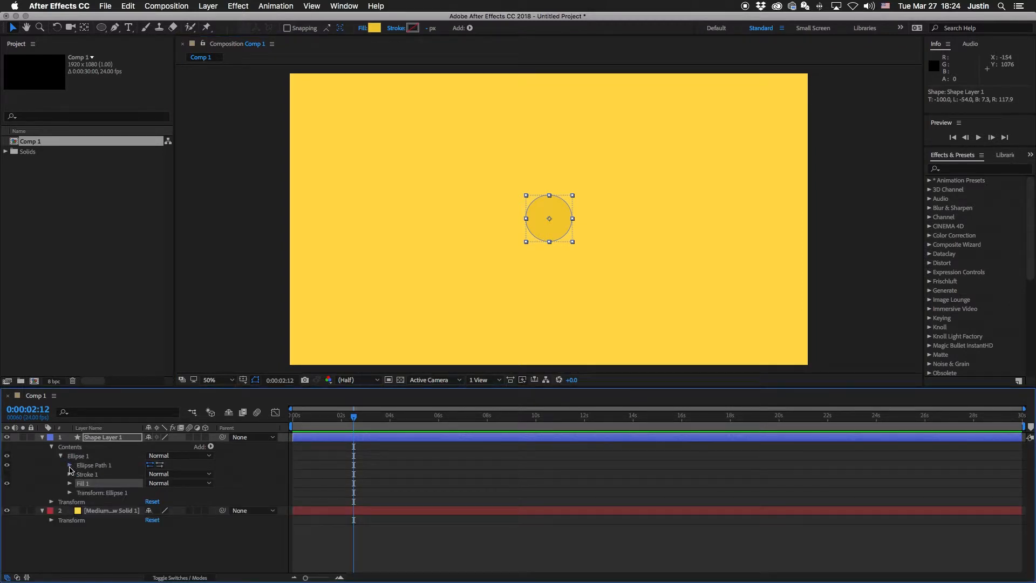
pyautogui.click(69, 466)
pyautogui.moveTo(162, 474); pyautogui.dragTo(136, 475)
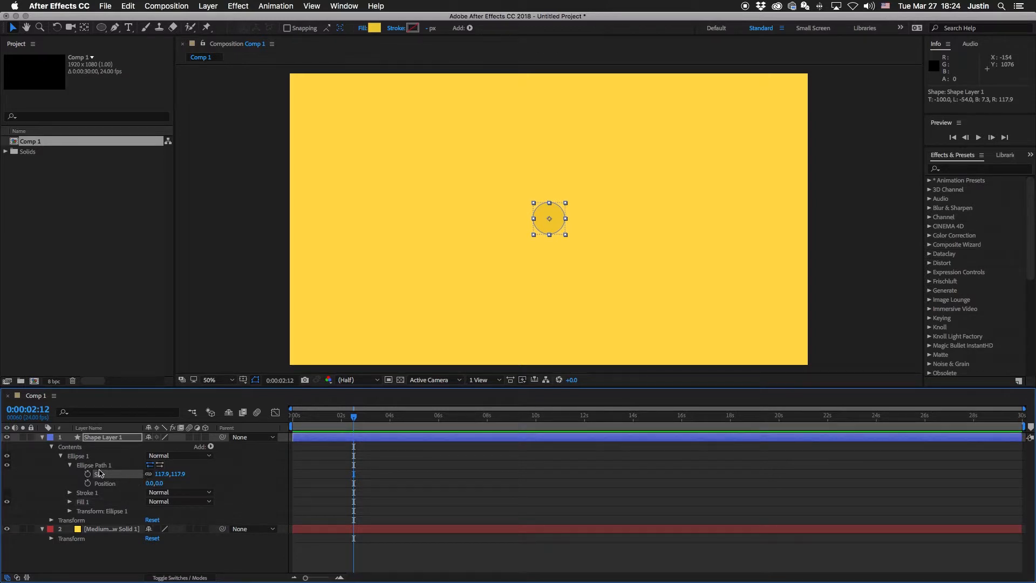
pyautogui.click(70, 465)
# Add a Repeater to Ellipse 1 and set its number of copies to 100.
pyautogui.click(211, 447)
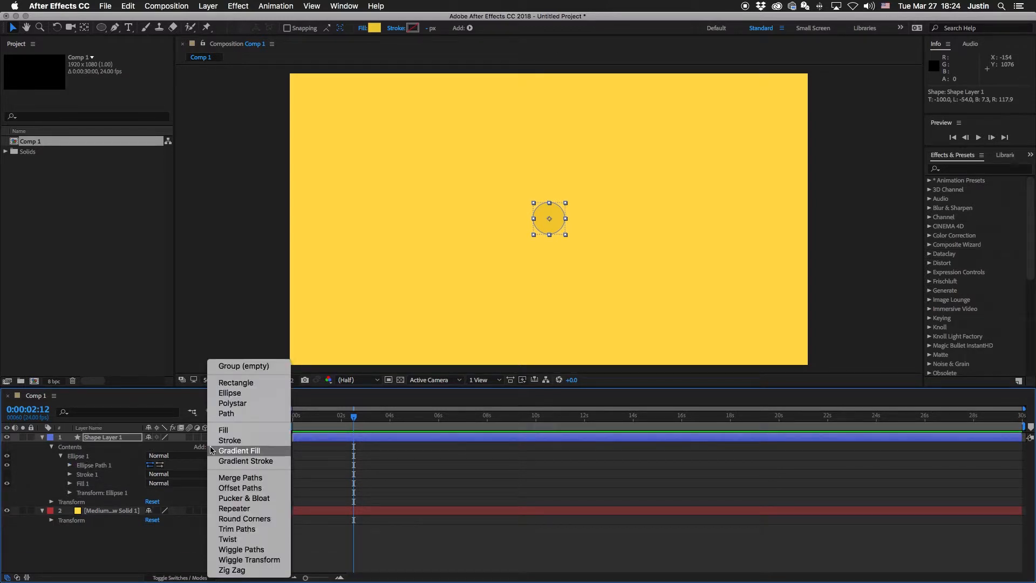
pyautogui.click(233, 508)
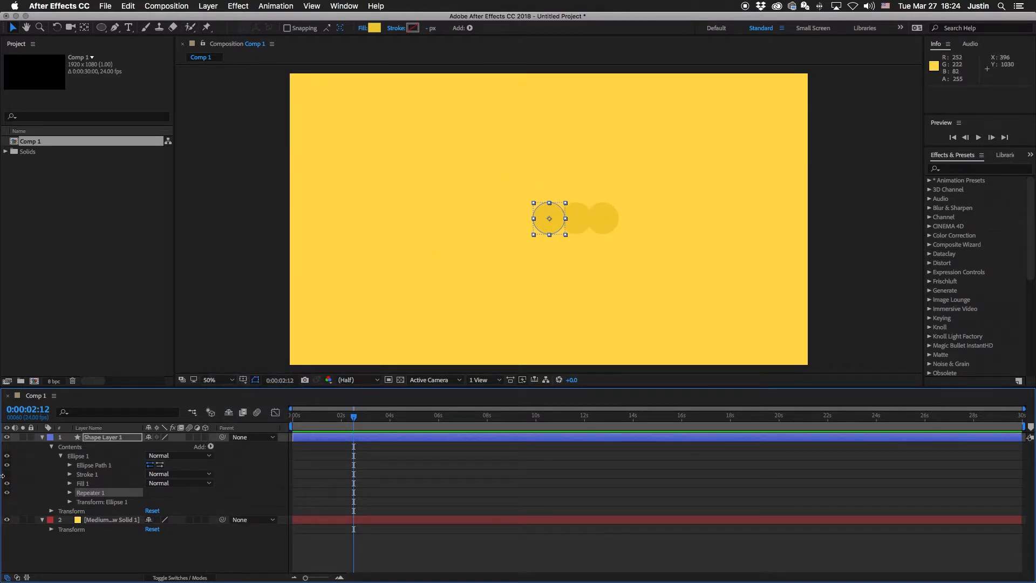
pyautogui.click(69, 493)
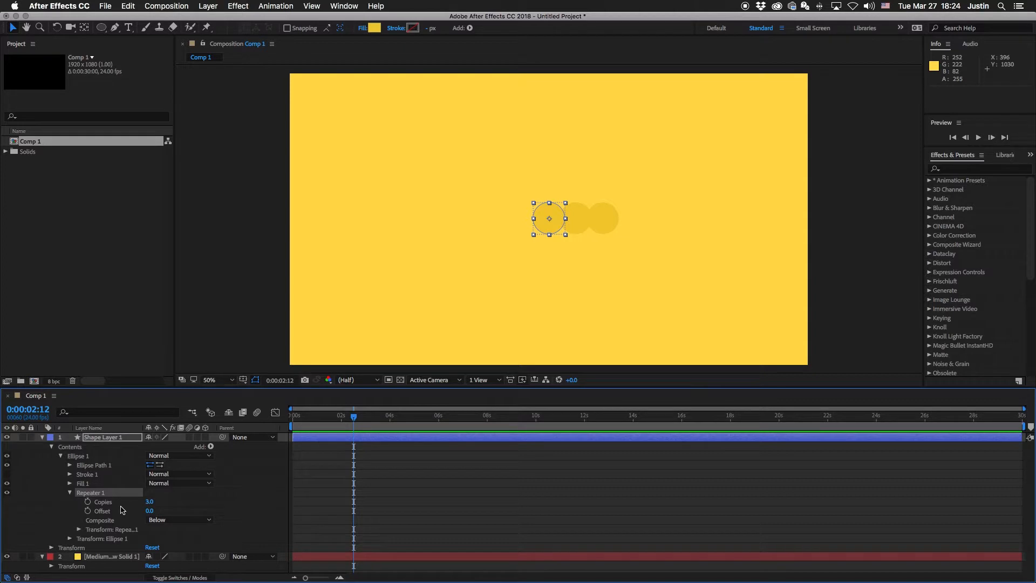
pyautogui.moveTo(151, 502); pyautogui.dragTo(162, 503)
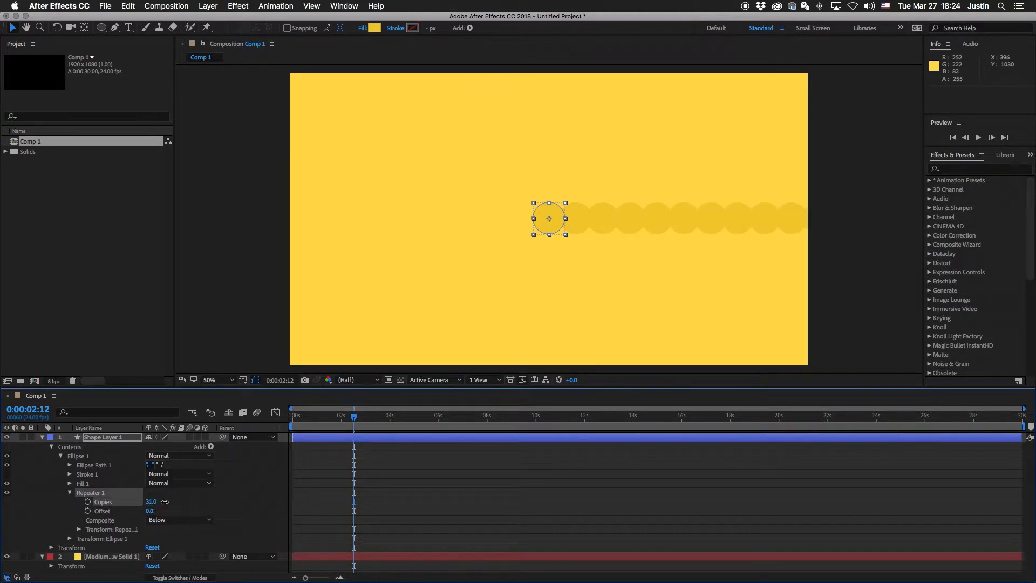
pyautogui.click(150, 501)
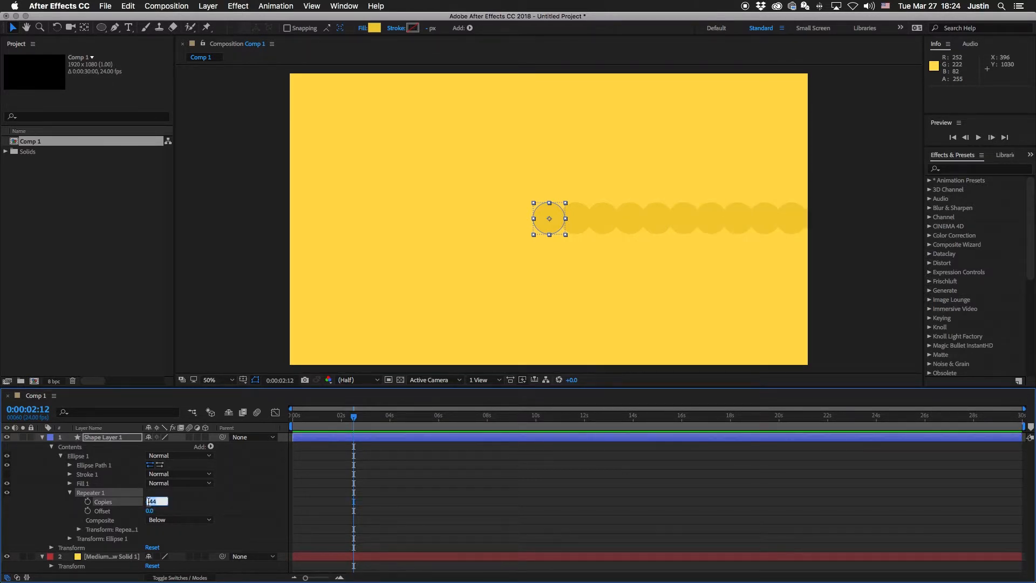
pyautogui.press('Return')
# Space the repeated circles apart by setting the Repeater's transform position to about 173, 0.
pyautogui.click(79, 529)
pyautogui.scroll(-4, 92, 515)
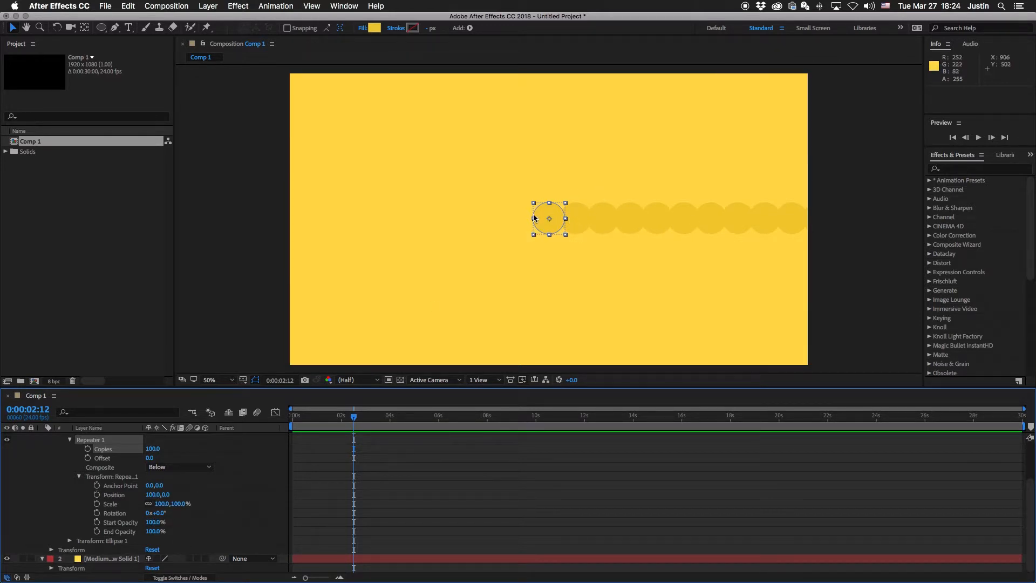
pyautogui.moveTo(150, 495); pyautogui.dragTo(189, 492)
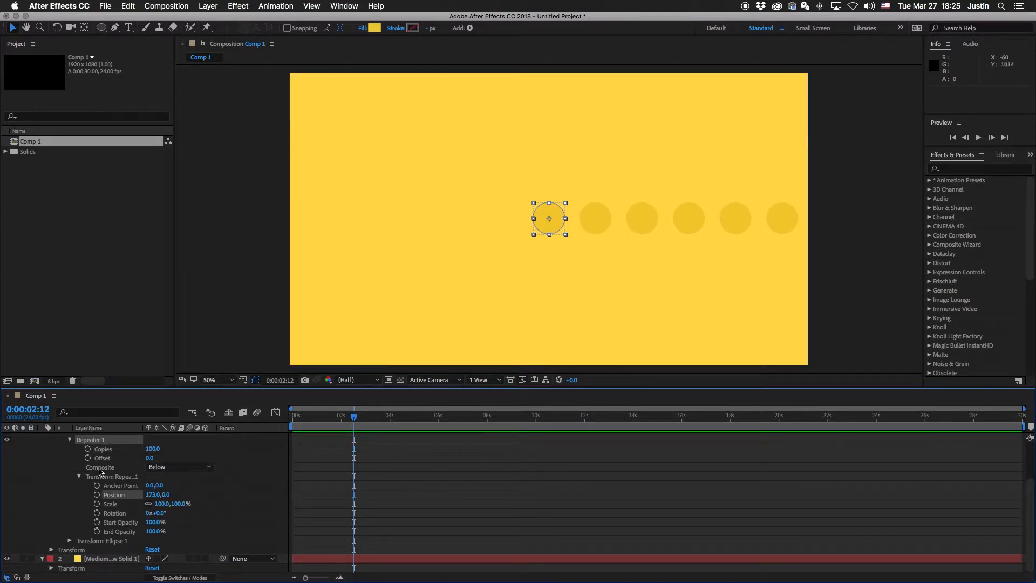
pyautogui.click(78, 477)
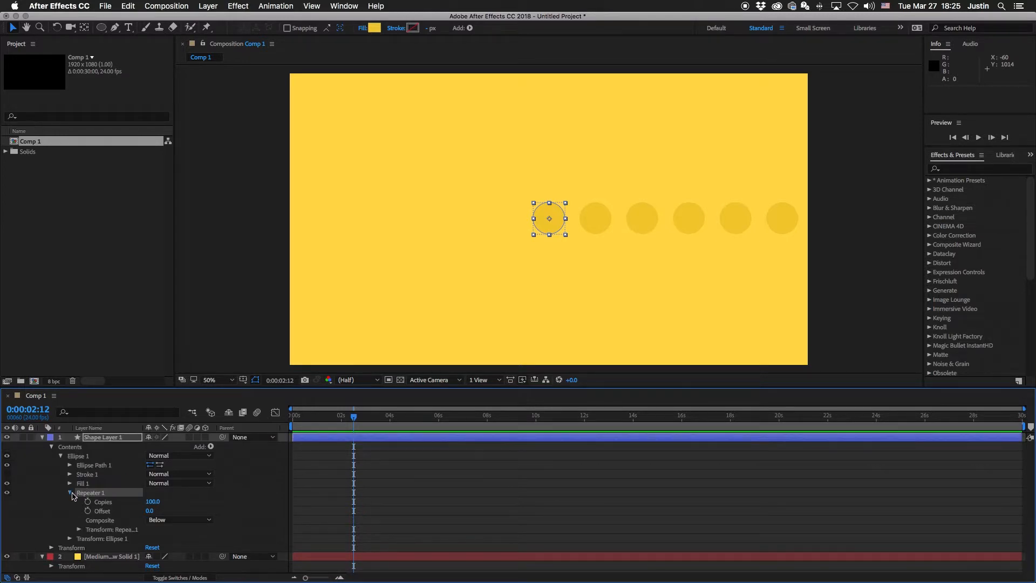
# Duplicate Repeater 1 and set the duplicate's transform position to 0, 170 to repeat the row of circles downward.
pyautogui.click(71, 493)
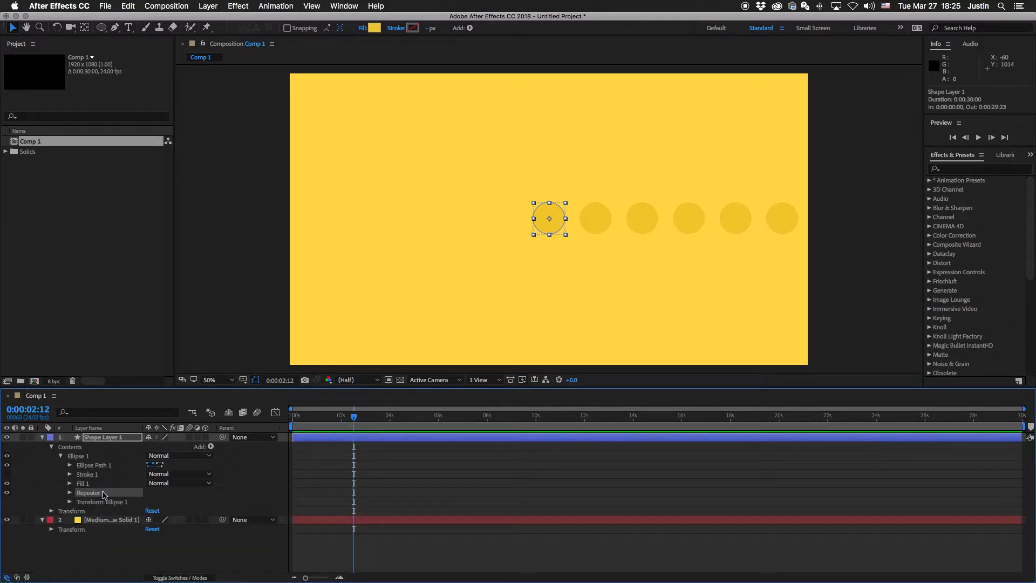
pyautogui.press('super+d')
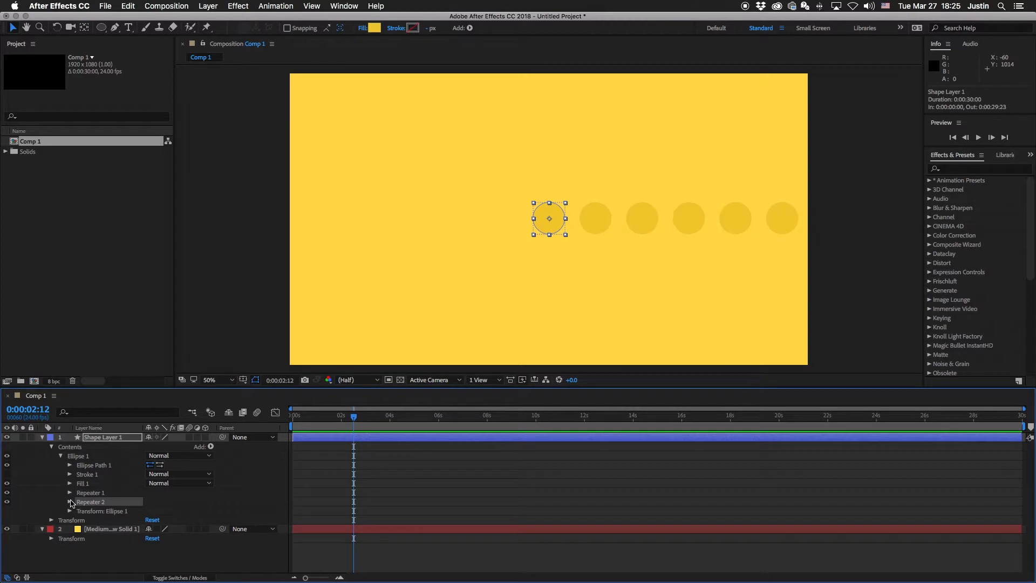
pyautogui.click(69, 503)
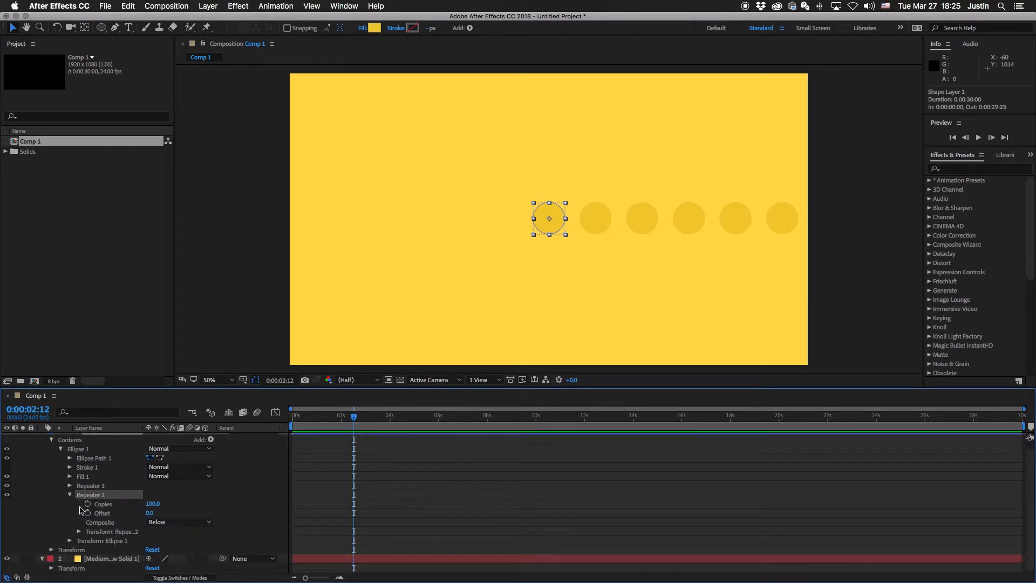
pyautogui.click(78, 532)
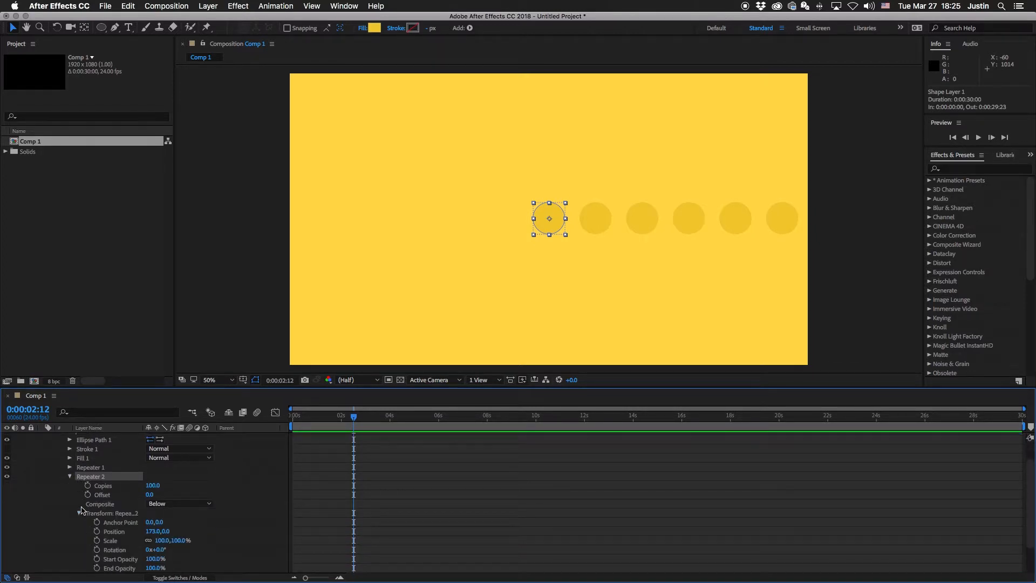
pyautogui.scroll(-2, 106, 512)
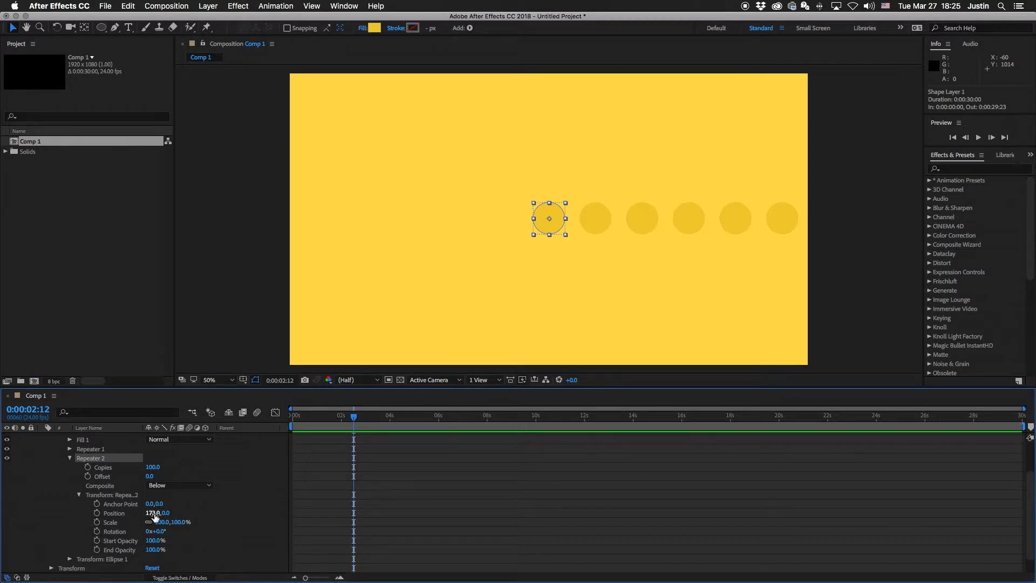
pyautogui.click(154, 515)
pyautogui.write('0')
pyautogui.press('Tab')
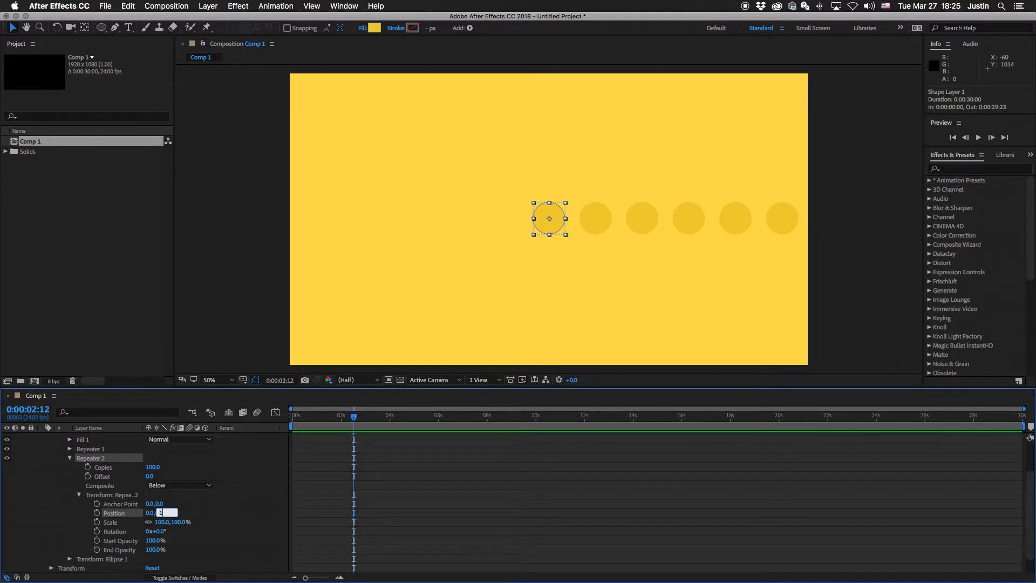
pyautogui.press('Return')
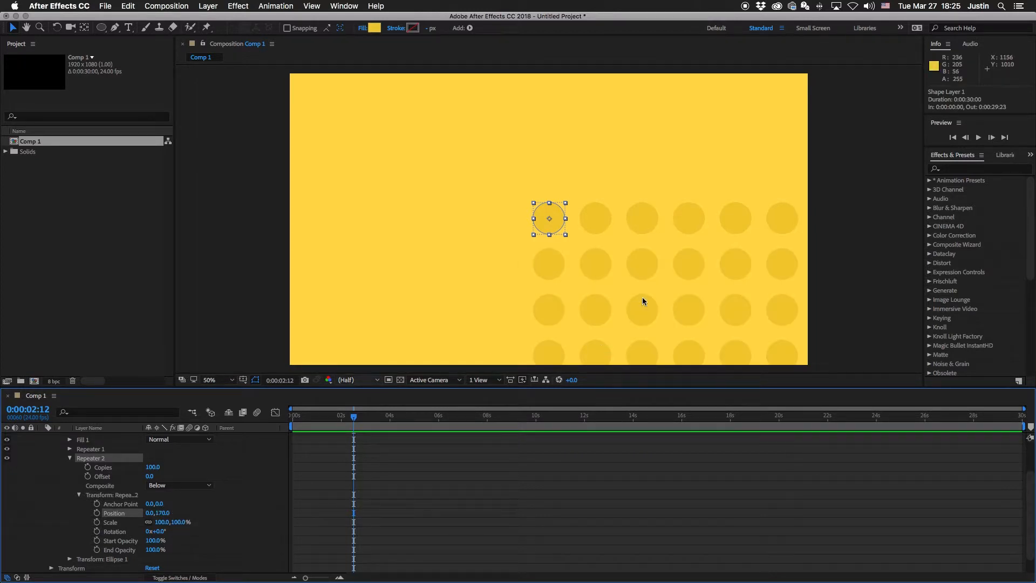
# Set Repeater 1's transform position to 170, 0 to match the horizontal spacing to the vertical spacing.
pyautogui.click(69, 448)
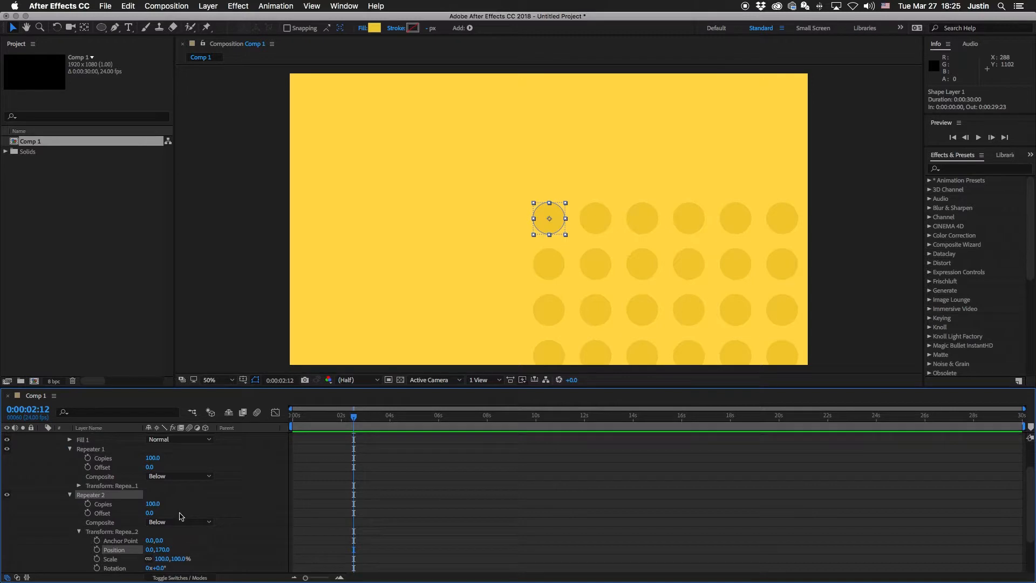
pyautogui.click(78, 486)
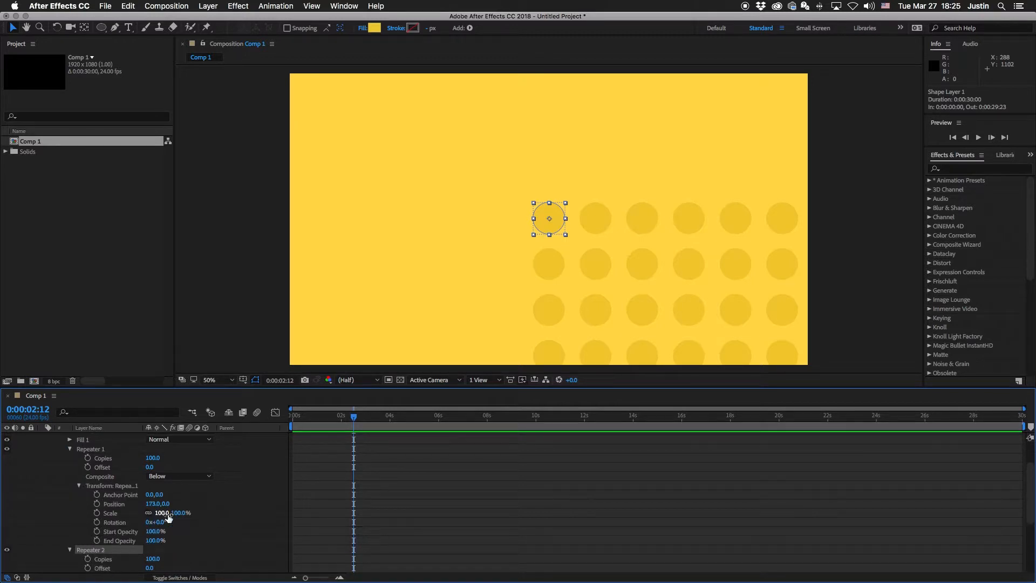
pyautogui.click(154, 504)
pyautogui.write('17')
pyautogui.press('Return')
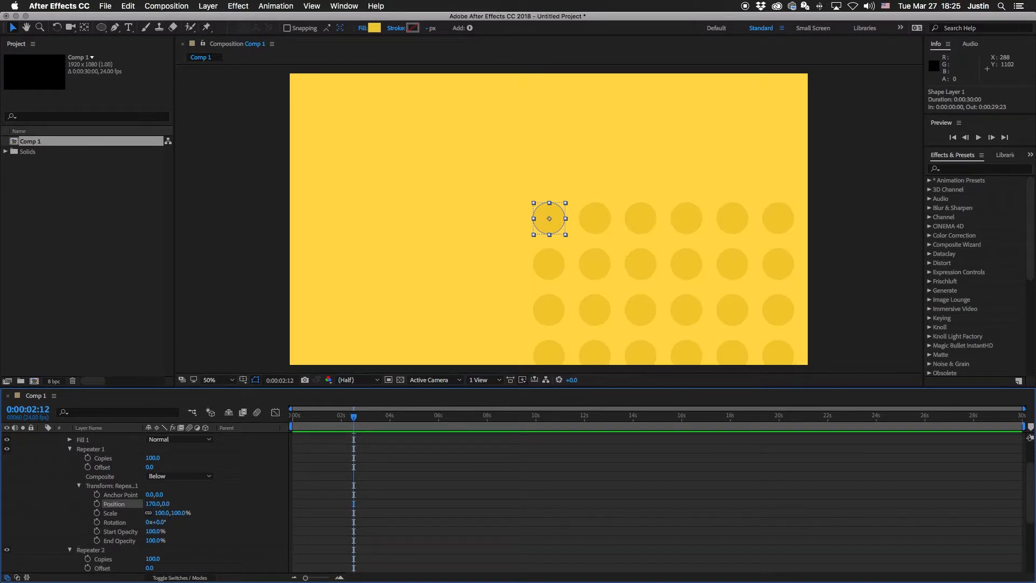
pyautogui.click(69, 449)
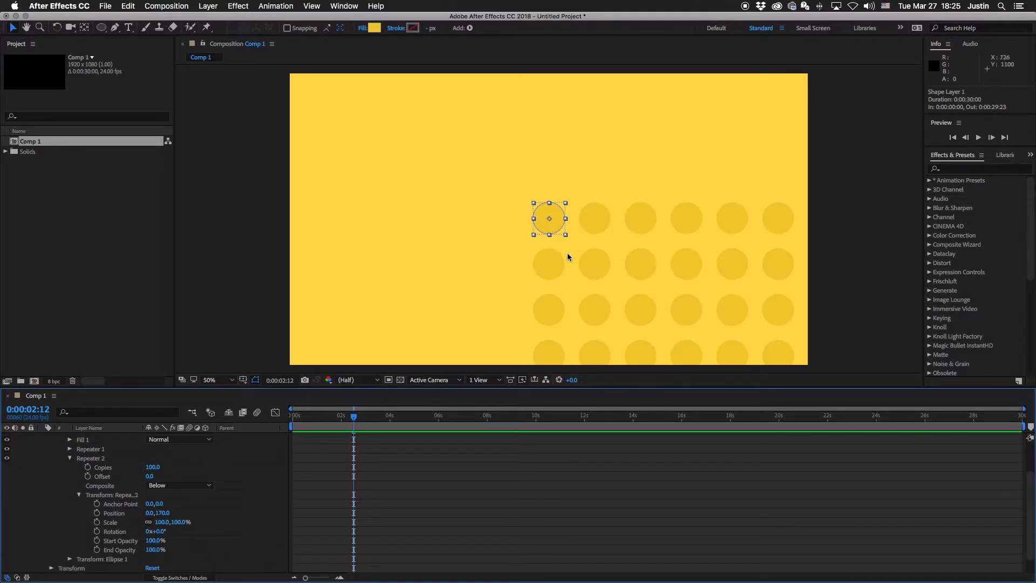
# Move the dot grid to the composition's upper-left corner and set Shape Layer 1's rotation to 45°.
pyautogui.moveTo(544, 214); pyautogui.dragTo(299, 82)
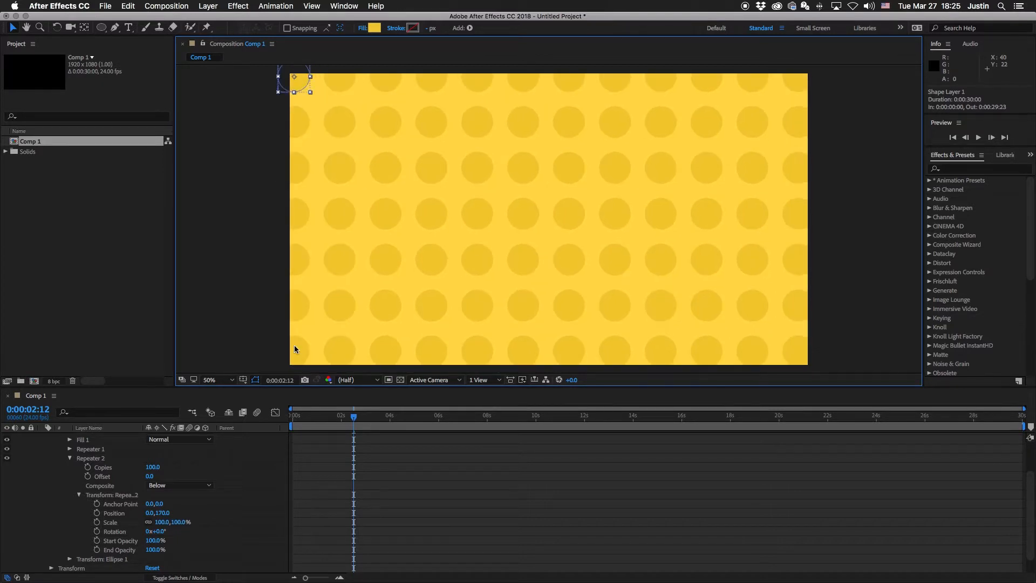
pyautogui.press('r')
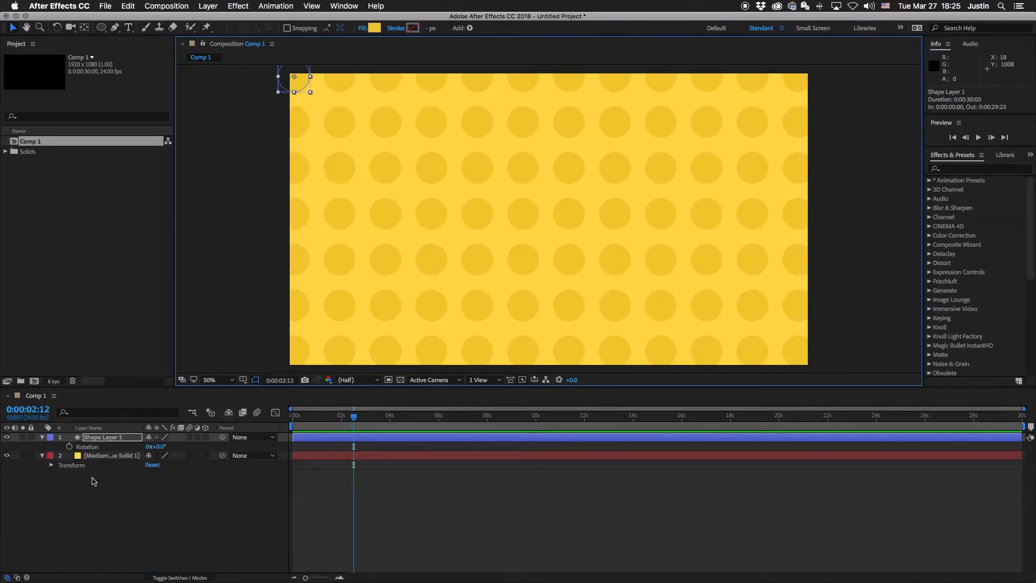
pyautogui.click(158, 448)
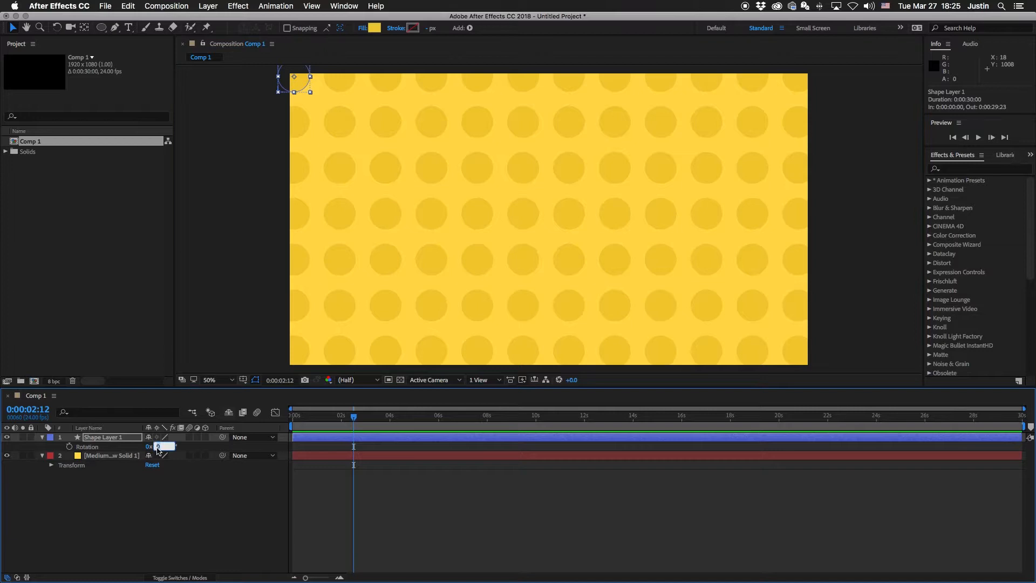
pyautogui.write('45')
pyautogui.press('Return')
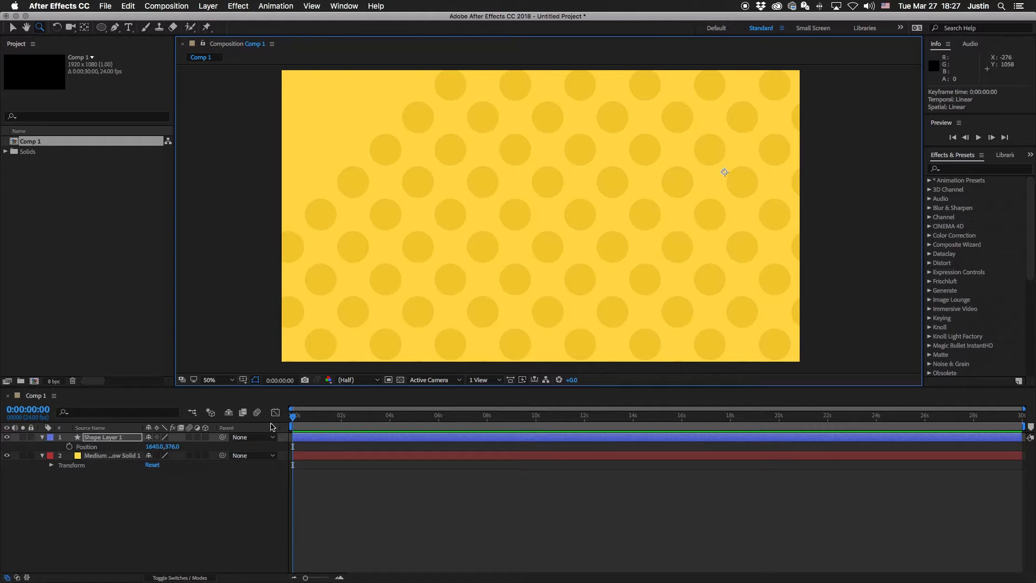
# Create a position keyframe for Shape Layer 1 at 0:00:00:00.
pyautogui.click(70, 446)
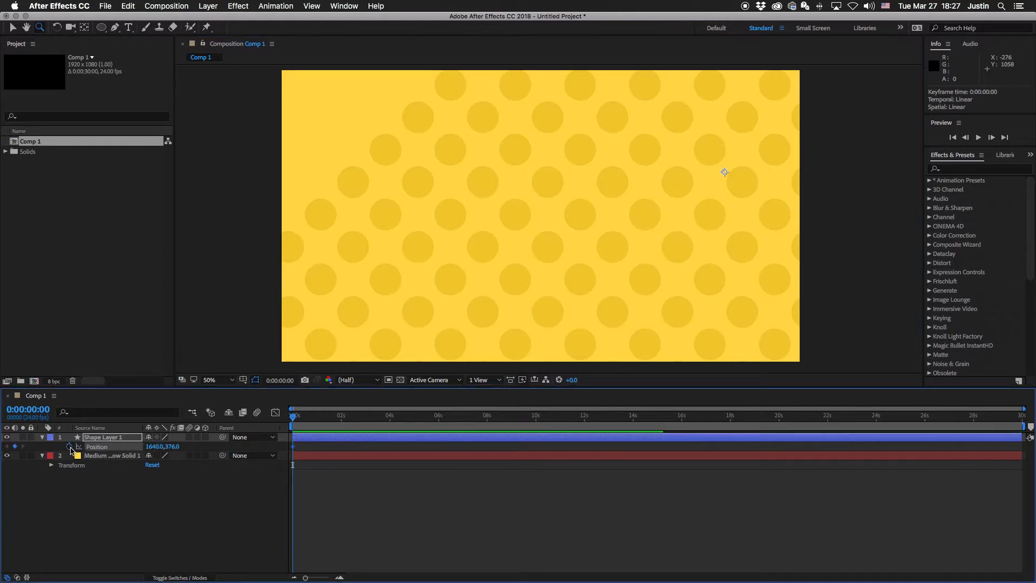
pyautogui.keyDown('alt'); pyautogui.click(548, 233); pyautogui.keyUp('alt')
pyautogui.keyDown('alt'); pyautogui.click(561, 194); pyautogui.keyUp('alt')
pyautogui.press('v')
pyautogui.moveTo(573, 129); pyautogui.dragTo(513, 118)
pyautogui.press('super+z')
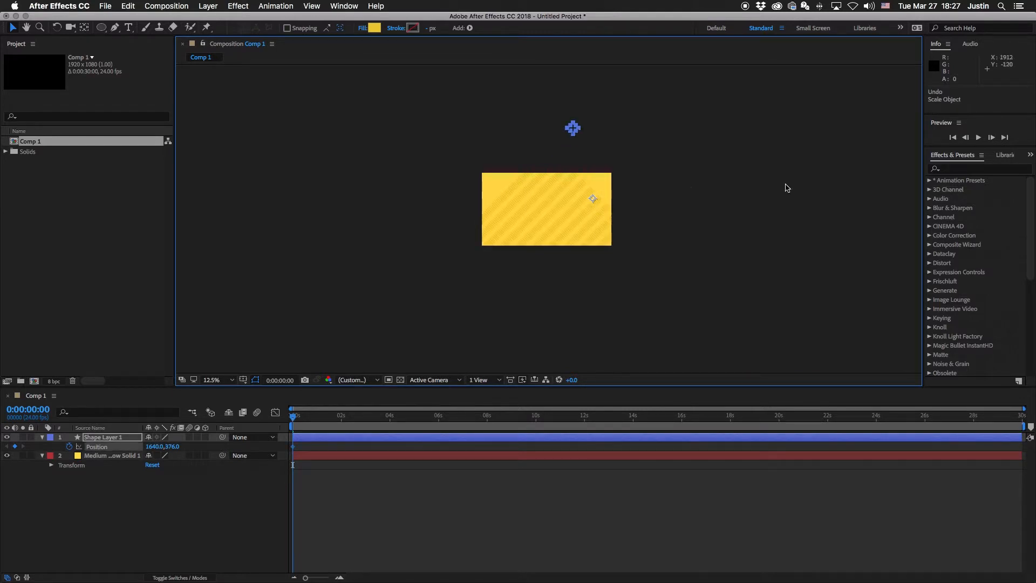
pyautogui.click(558, 126)
pyautogui.click(573, 128)
pyautogui.moveTo(565, 123); pyautogui.dragTo(546, 87)
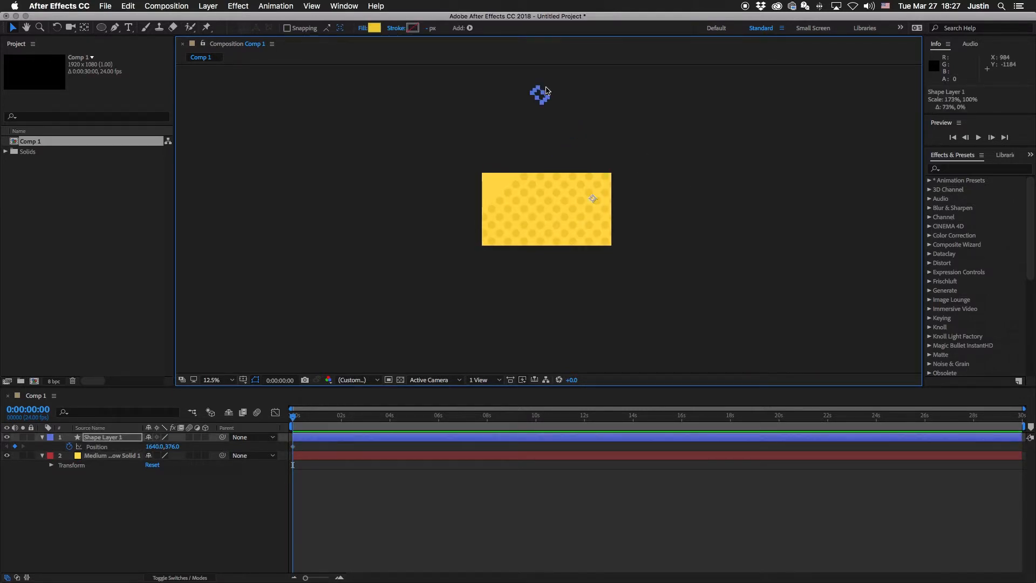
pyautogui.press('super+z')
pyautogui.click(634, 141)
pyautogui.click(574, 129)
pyautogui.moveTo(570, 125); pyautogui.dragTo(527, 93)
pyautogui.press('super+z')
# Move Shape Layer 1's starting position to about 1010, -1144 so the dots cover the whole frame.
pyautogui.moveTo(156, 449); pyautogui.dragTo(89, 448)
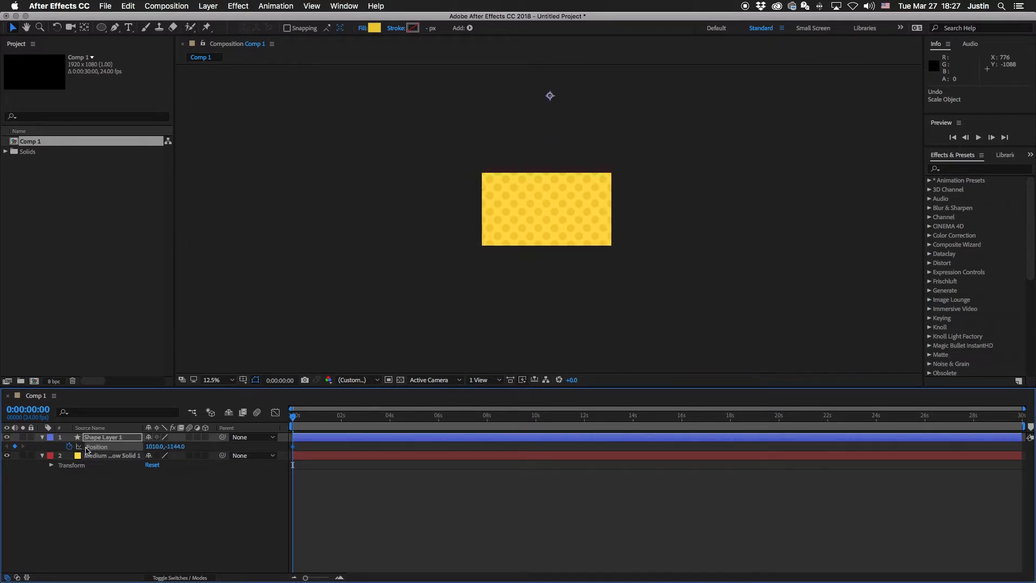
# At 0:00:10:00, nudge Shape Layer 1 to position 130, -904 to keyframe the dot pattern's drift.
pyautogui.click(536, 421)
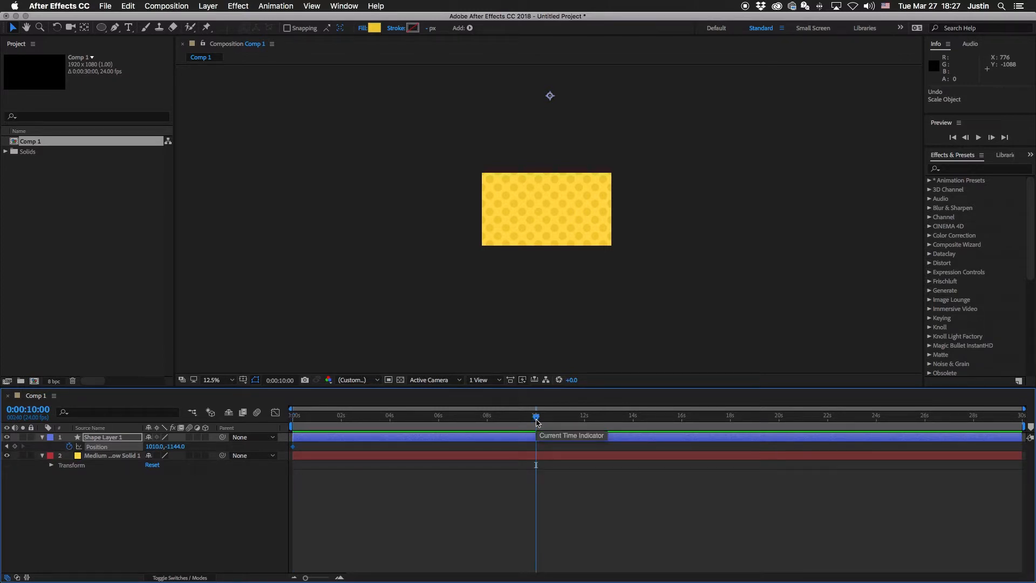
pyautogui.hotkey('shift', 'Left')
pyautogui.hotkey('shift', 'Left')
pyautogui.hotkey('shift', 'Left')
pyautogui.hotkey('shift', 'Left')
pyautogui.hotkey('shift', 'Left')
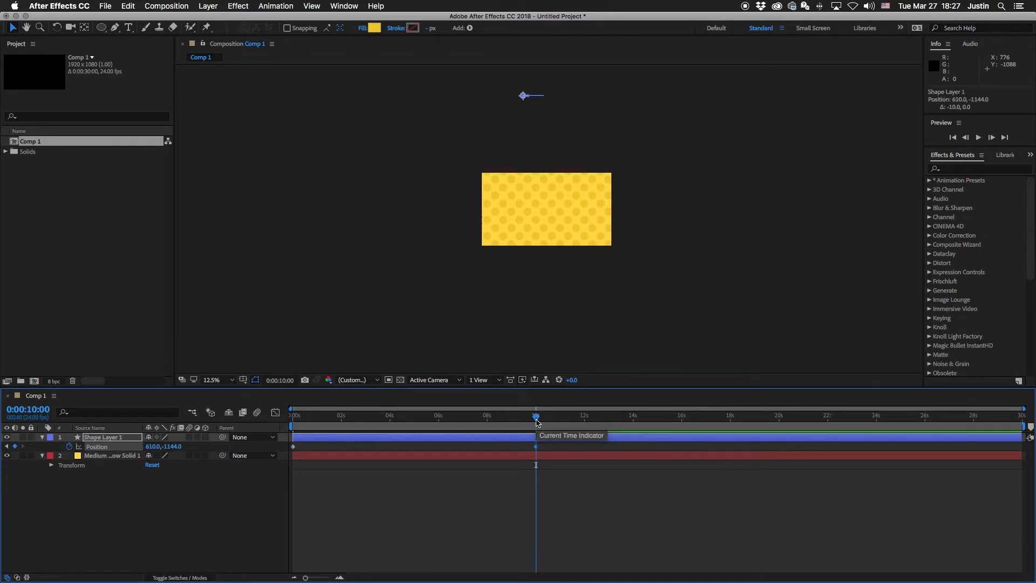
pyautogui.hotkey('shift', 'Left')
pyautogui.hotkey('shift', 'Left')
pyautogui.hotkey('shift', 'Left')
pyautogui.hotkey('shift', 'Left')
pyautogui.hotkey('shift', 'Left')
pyautogui.hotkey('shift', 'Left')
pyautogui.hotkey('shift', 'Left')
pyautogui.hotkey('shift', 'Left')
pyautogui.hotkey('shift', 'Left')
pyautogui.hotkey('shift', 'Left')
pyautogui.hotkey('shift', 'Left')
pyautogui.hotkey('shift', 'Left')
pyautogui.hotkey('shift', 'Left')
pyautogui.hotkey('shift', 'Left')
pyautogui.hotkey('shift', 'Left')
pyautogui.hotkey('shift', 'Left')
pyautogui.hotkey('shift', 'Left')
pyautogui.hotkey('shift', 'Left')
pyautogui.hotkey('shift', 'Left')
pyautogui.hotkey('shift', 'Left')
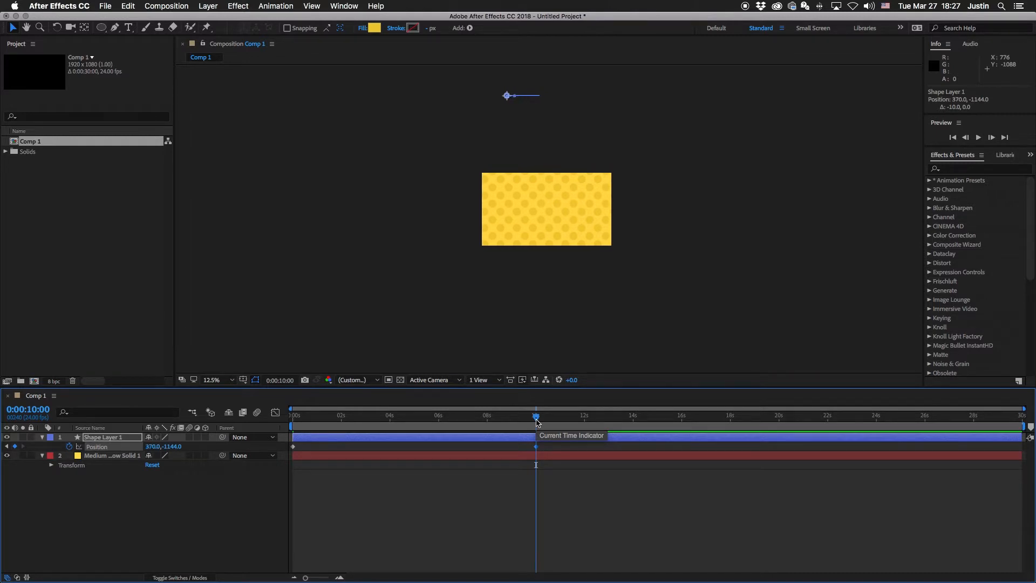
pyautogui.hotkey('shift', 'Down')
pyautogui.hotkey('shift', 'Down')
pyautogui.hotkey('shift', 'Down')
pyautogui.hotkey('shift', 'Down')
pyautogui.hotkey('shift', 'Down')
pyautogui.hotkey('shift', 'Down')
pyautogui.hotkey('shift', 'Down')
pyautogui.hotkey('shift', 'Down')
pyautogui.hotkey('shift', 'Down')
pyautogui.hotkey('shift', 'Down')
pyautogui.hotkey('shift', 'Down')
pyautogui.hotkey('shift', 'Down')
pyautogui.hotkey('shift', 'Down')
pyautogui.hotkey('shift', 'Down')
pyautogui.hotkey('shift', 'Down')
pyautogui.hotkey('shift', 'Down')
pyautogui.hotkey('shift', 'Down')
pyautogui.hotkey('shift', 'Down')
pyautogui.hotkey('shift', 'Down')
pyautogui.hotkey('shift', 'Down')
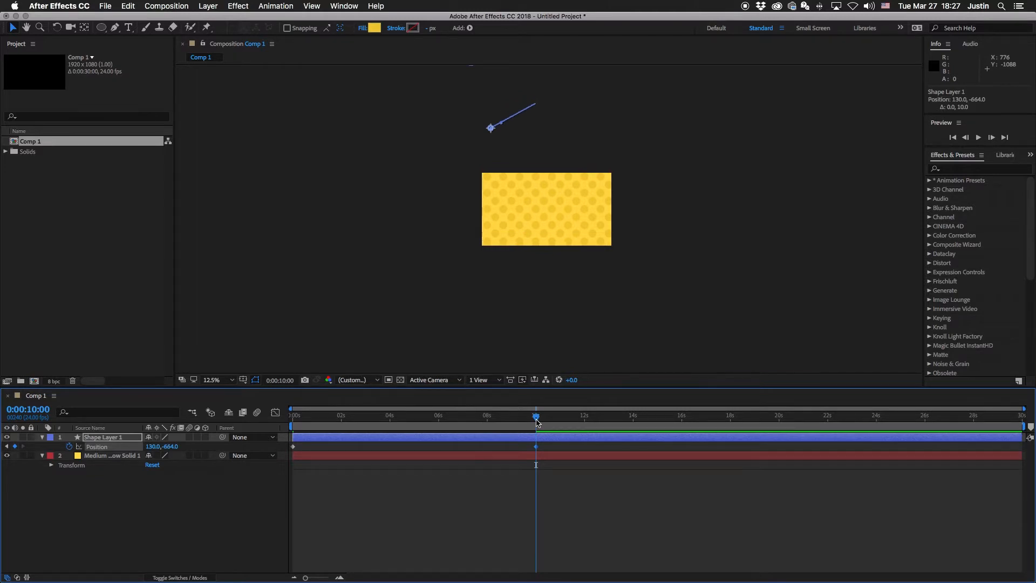
pyautogui.hotkey('shift', 'Up')
pyautogui.hotkey('shift', 'Up')
pyautogui.hotkey('shift', 'Up')
pyautogui.hotkey('shift', 'Up')
pyautogui.hotkey('shift', 'Up')
pyautogui.hotkey('shift', 'Up')
pyautogui.hotkey('shift', 'Up')
pyautogui.hotkey('shift', 'Up')
pyautogui.hotkey('shift', 'Up')
pyautogui.hotkey('shift', 'Up')
pyautogui.hotkey('shift', 'Up')
pyautogui.hotkey('shift', 'Up')
pyautogui.hotkey('shift', 'Up')
pyautogui.hotkey('shift', 'Up')
pyautogui.hotkey('shift', 'Up')
pyautogui.hotkey('shift', 'Up')
pyautogui.hotkey('shift', 'Up')
pyautogui.hotkey('shift', 'Up')
pyautogui.hotkey('shift', 'Up')
pyautogui.hotkey('shift', 'Up')
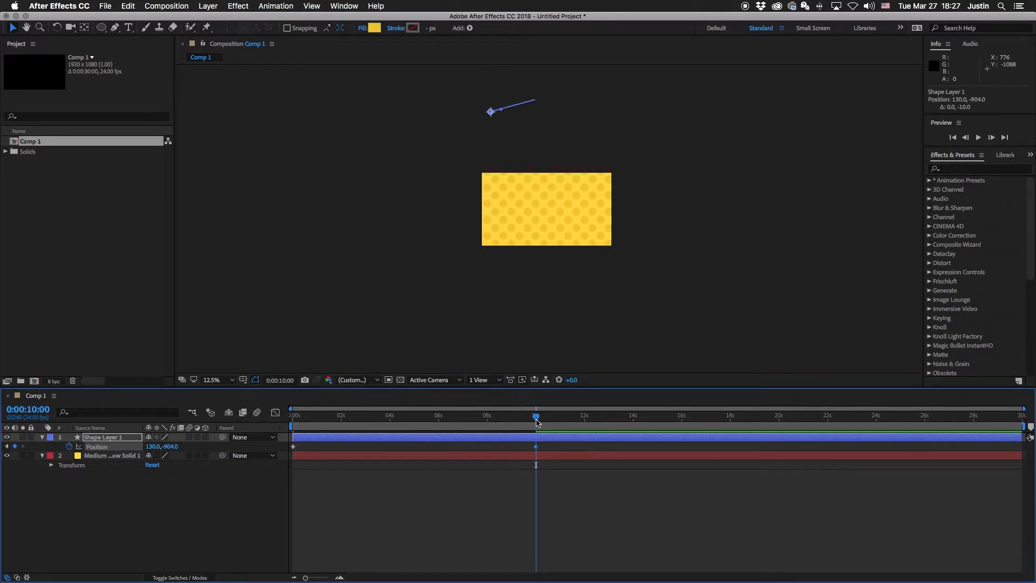
# Play back the composition to check the movement of the dot pattern.
pyautogui.press('space')
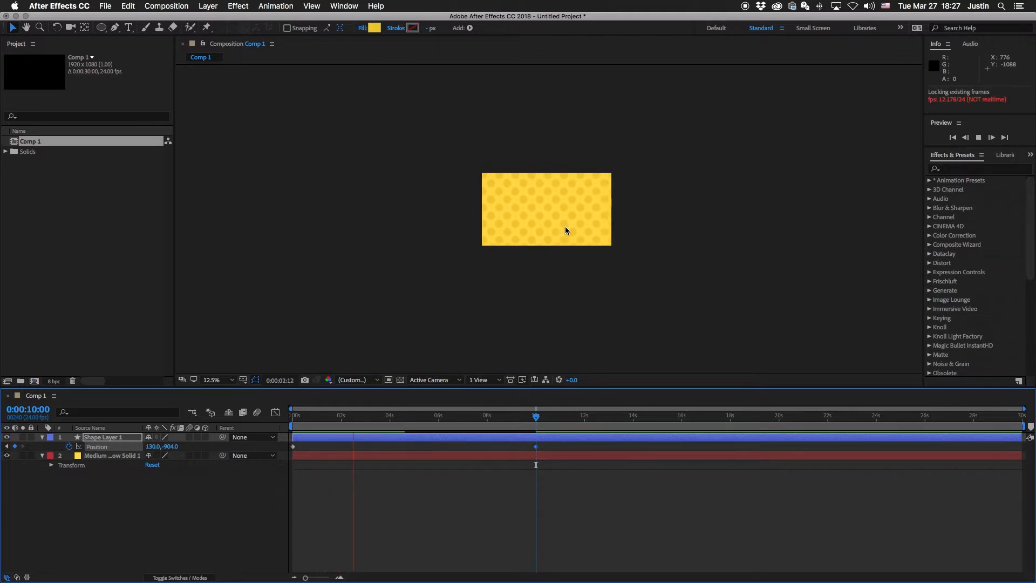
pyautogui.press('space')
pyautogui.scroll(1, 560, 237)
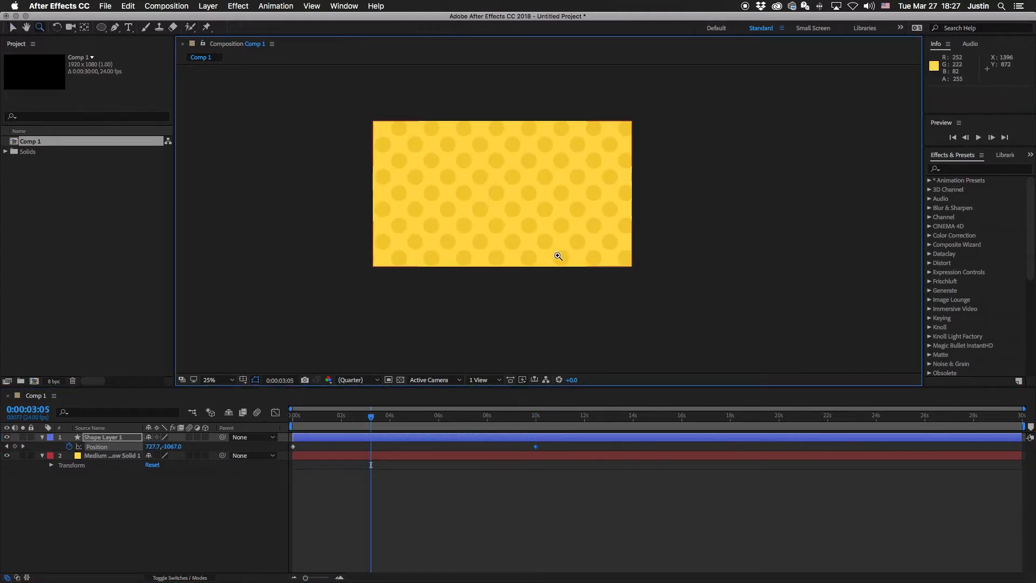
# Add a text layer reading "Fresh Smoothies" over the dot pattern.
pyautogui.click(423, 487)
pyautogui.press('v')
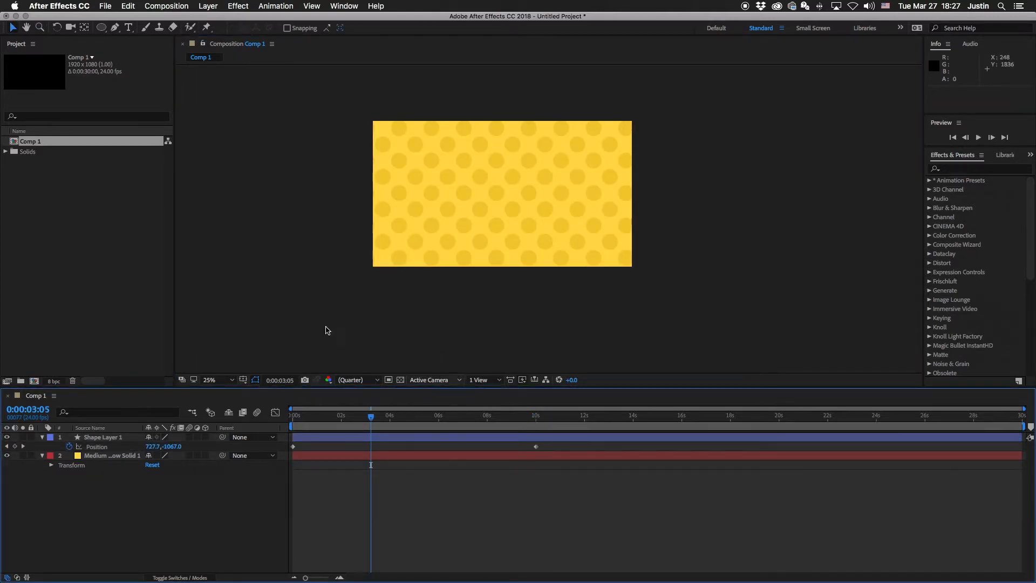
pyautogui.click(130, 28)
pyautogui.click(456, 172)
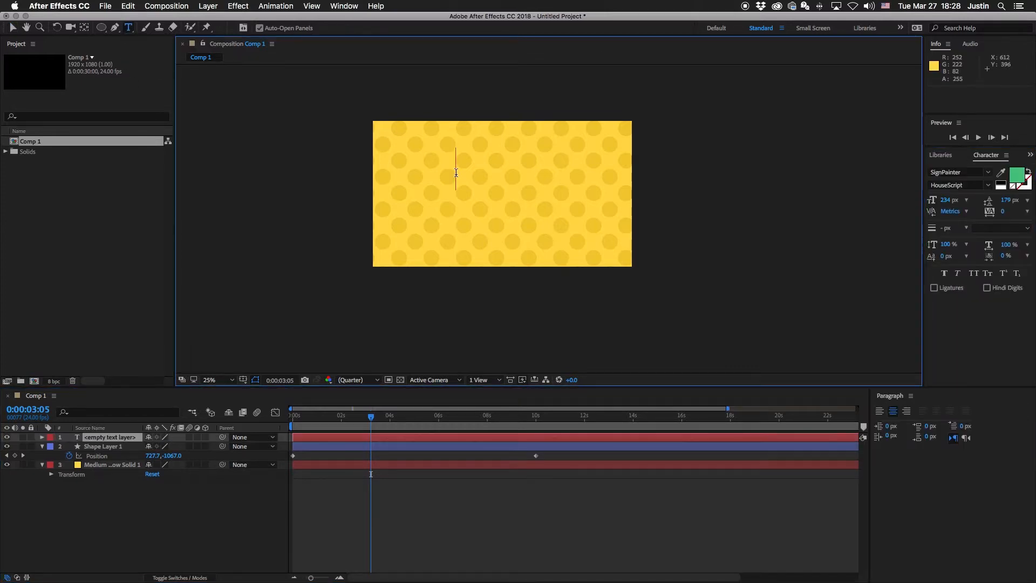
pyautogui.write('Fresh Smoothies')
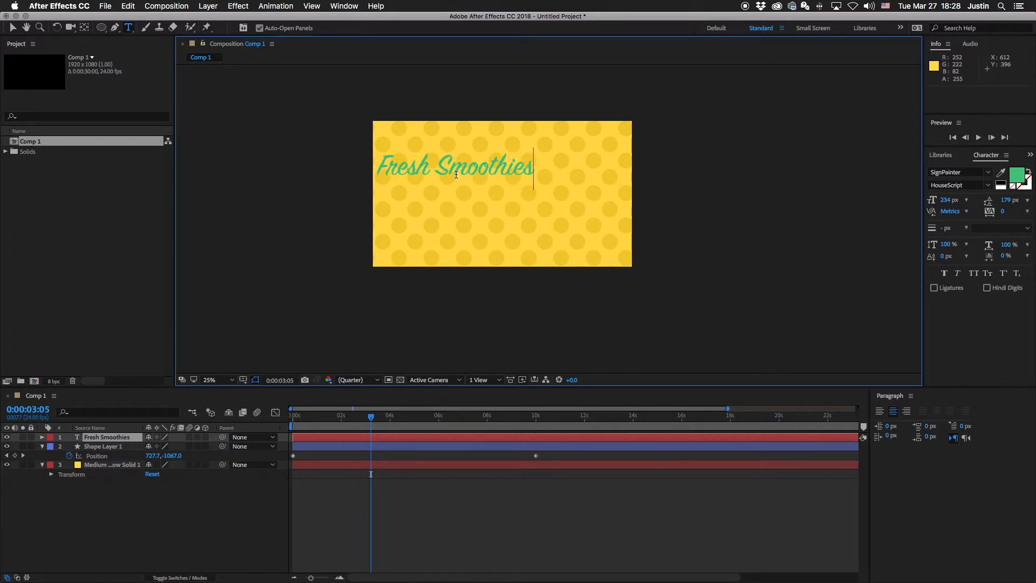
pyautogui.click(13, 28)
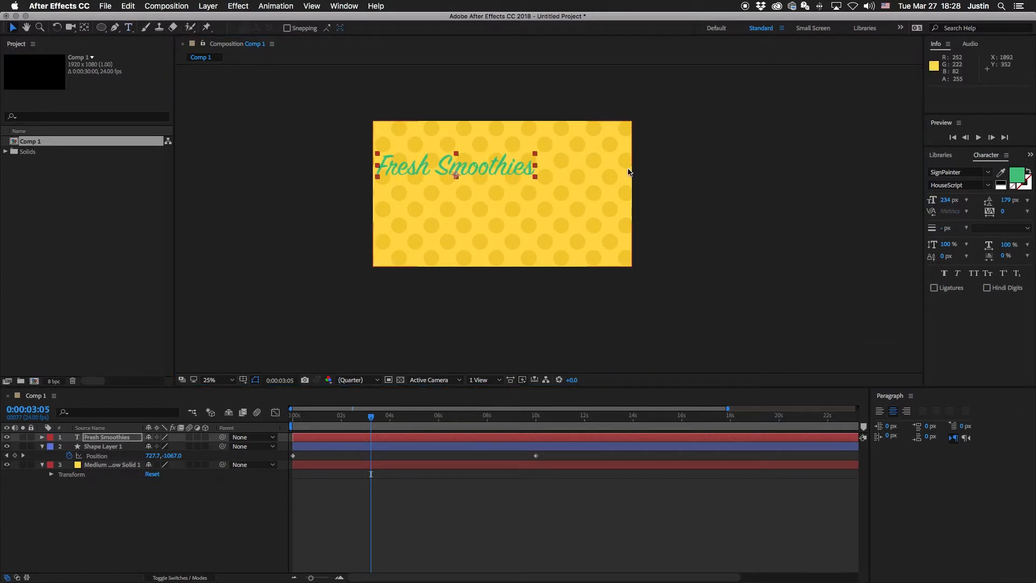
# Center the "Fresh Smoothies" text horizontally and vertically in the composition with Align.
pyautogui.click(343, 6)
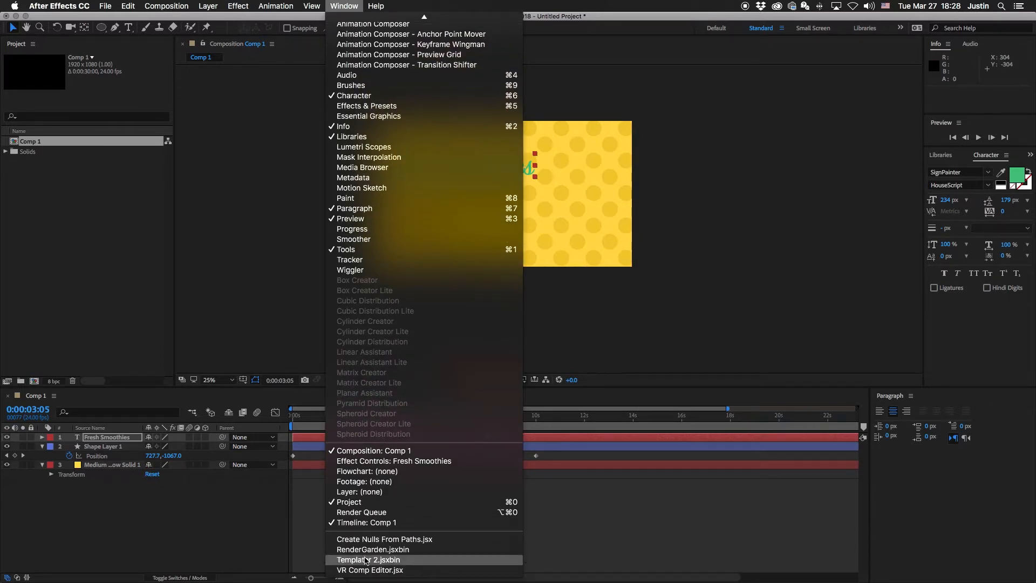
pyautogui.moveTo(364, 15)
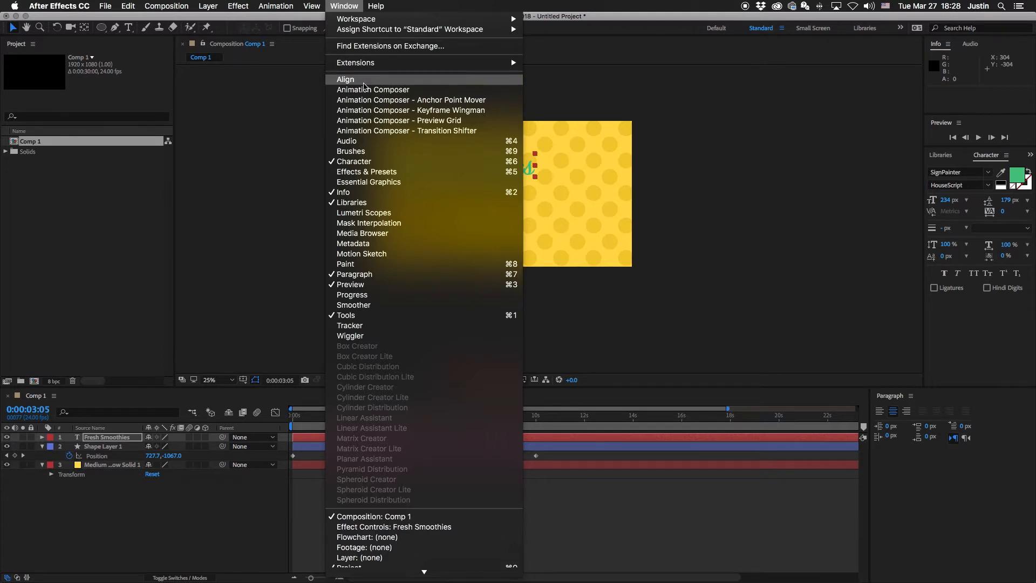
pyautogui.click(364, 84)
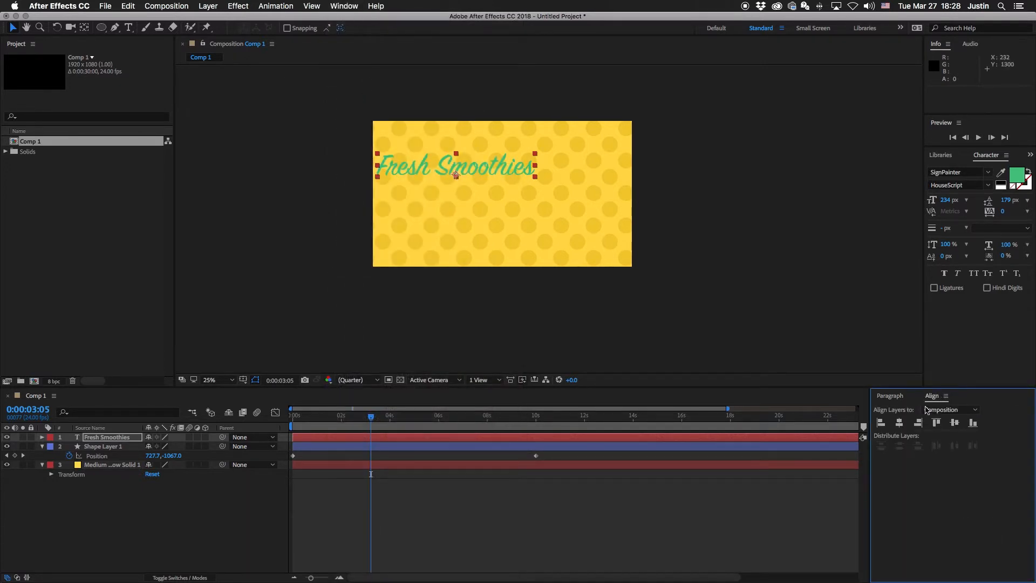
pyautogui.click(899, 425)
pyautogui.click(954, 423)
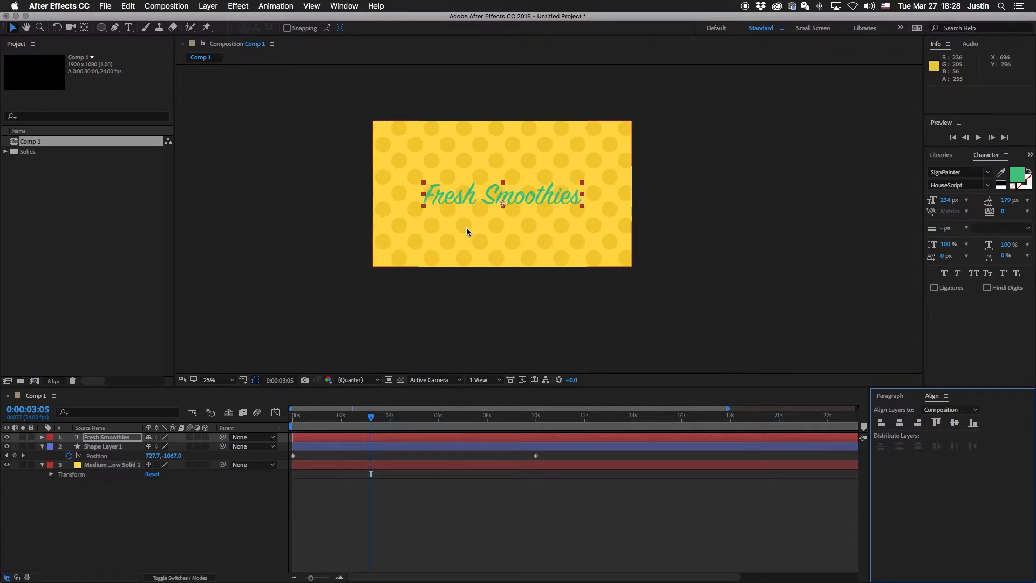
# Draw a three-point curved mask path with the Pen tool beneath the "Fresh Smoothies" text on its layer.
pyautogui.click(115, 27)
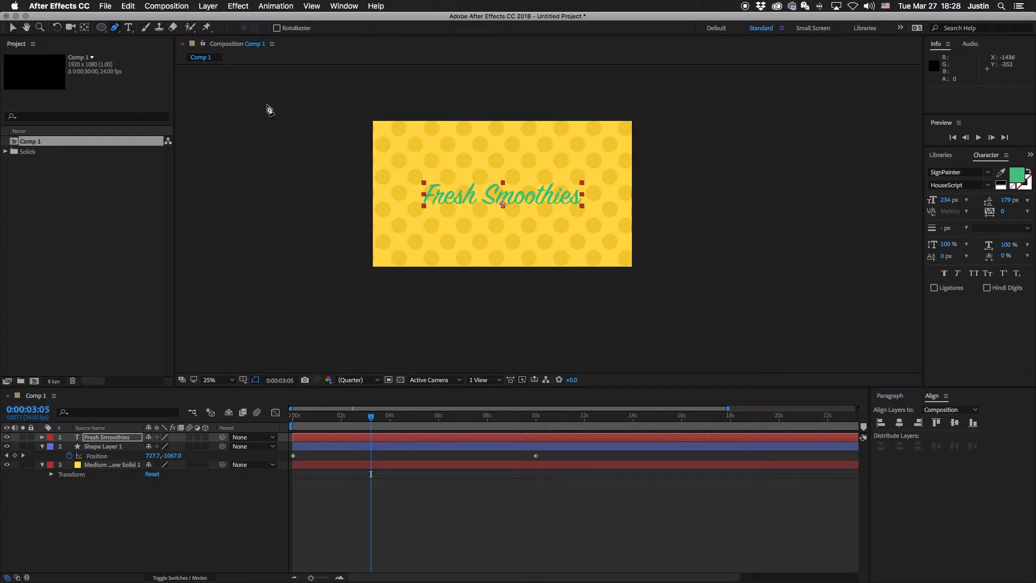
pyautogui.click(423, 216)
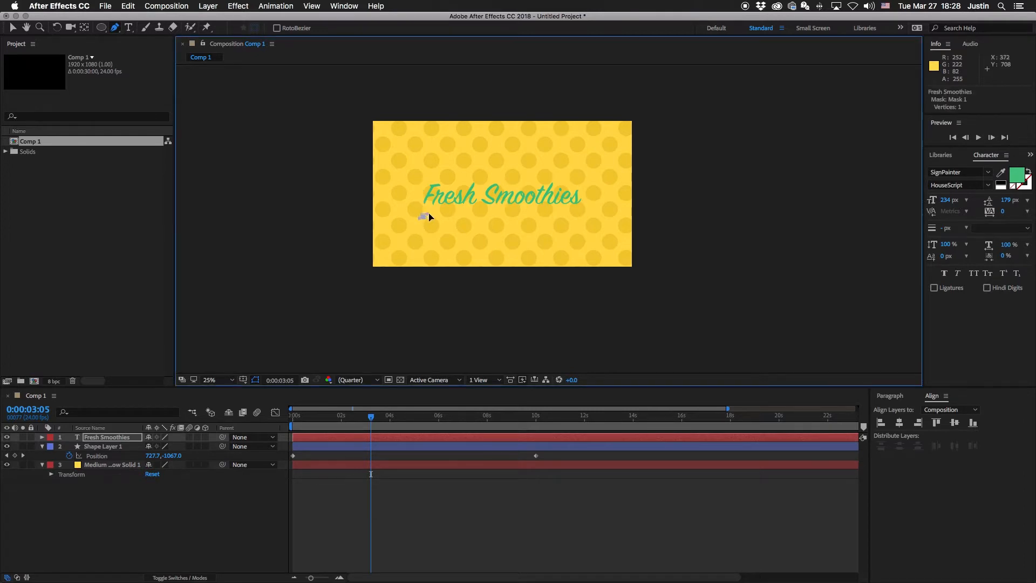
pyautogui.moveTo(576, 200); pyautogui.dragTo(597, 182)
pyautogui.press('v')
pyautogui.moveTo(410, 222); pyautogui.dragTo(420, 215)
pyautogui.click(488, 197)
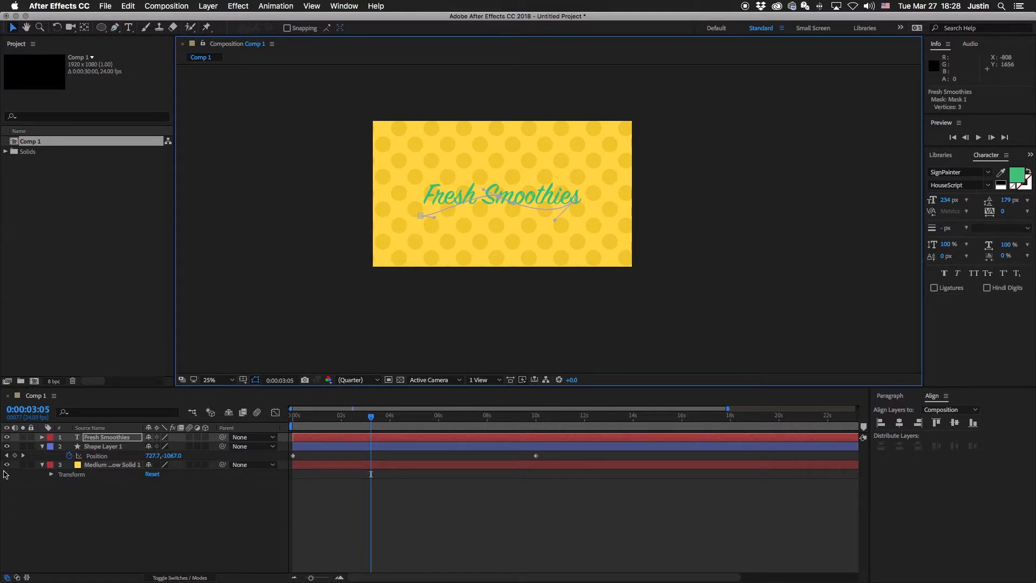
# Set the path option of the "Fresh Smoothies" text to Mask 1 so the lettering follows the curve.
pyautogui.click(43, 437)
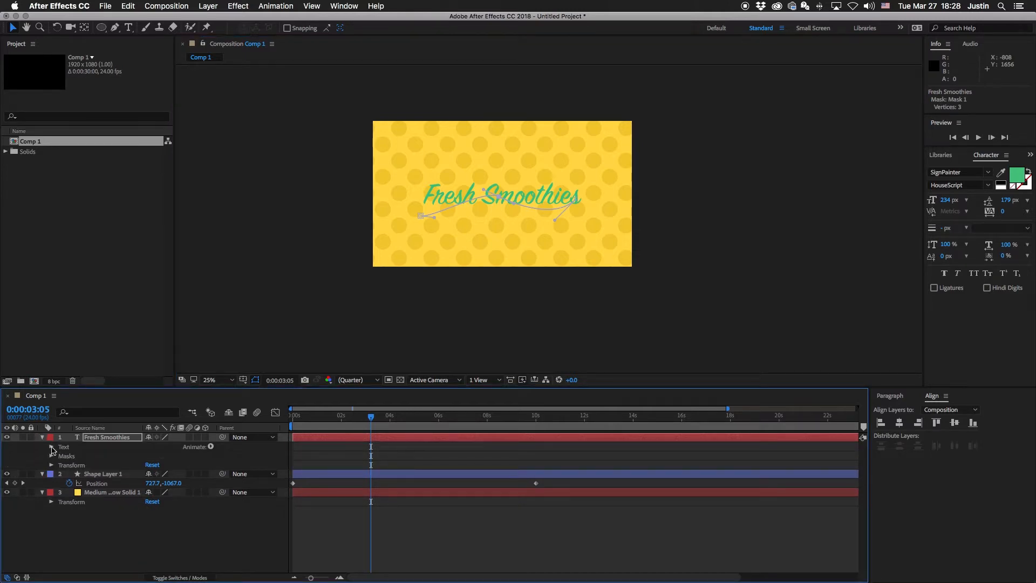
pyautogui.click(52, 447)
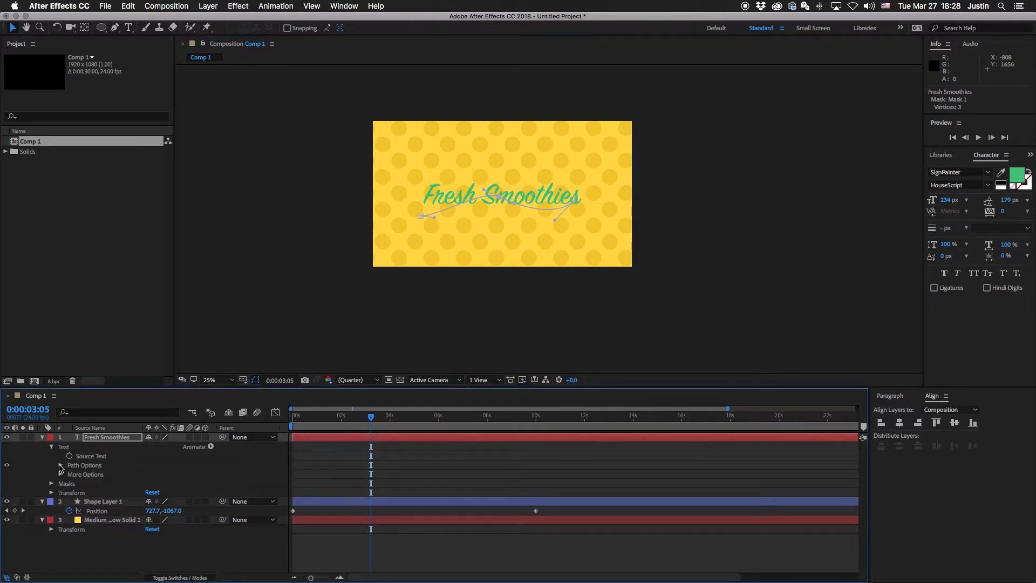
pyautogui.click(60, 465)
pyautogui.click(168, 474)
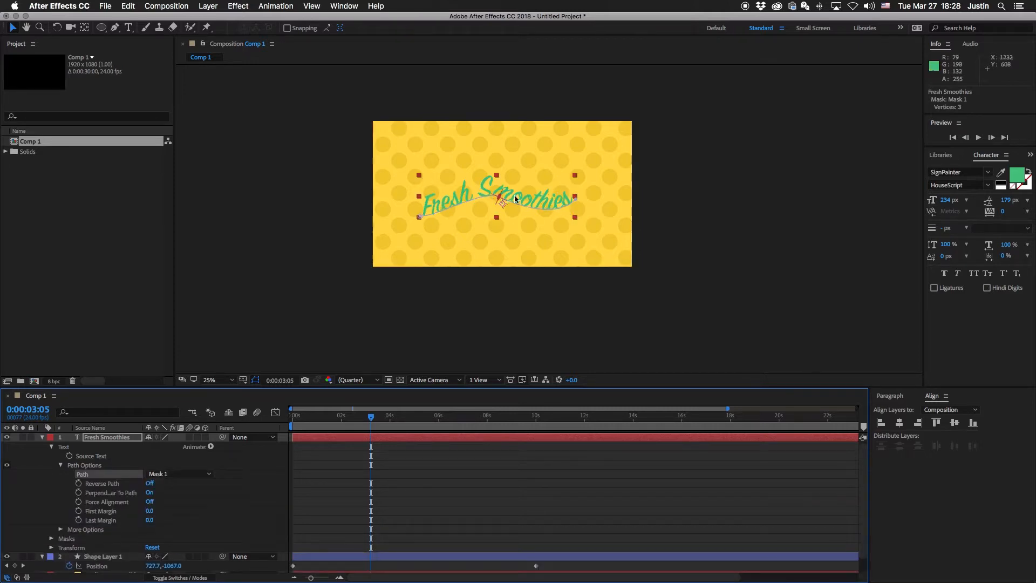
# Adjust the points and handles of Mask 1 to give the "Fresh Smoothies" text a gentler curve.
pyautogui.click(420, 215)
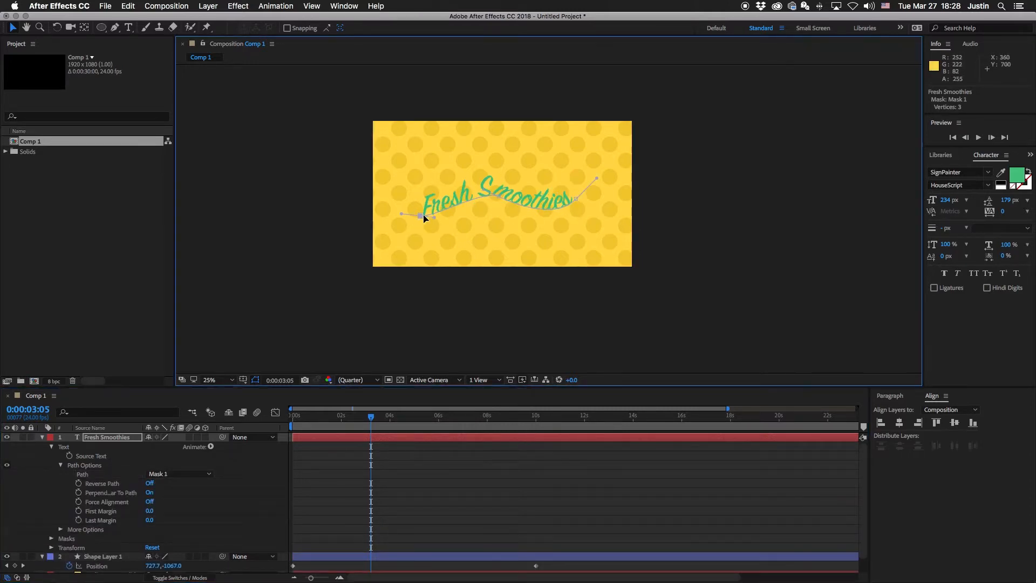
pyautogui.moveTo(519, 207); pyautogui.dragTo(483, 203)
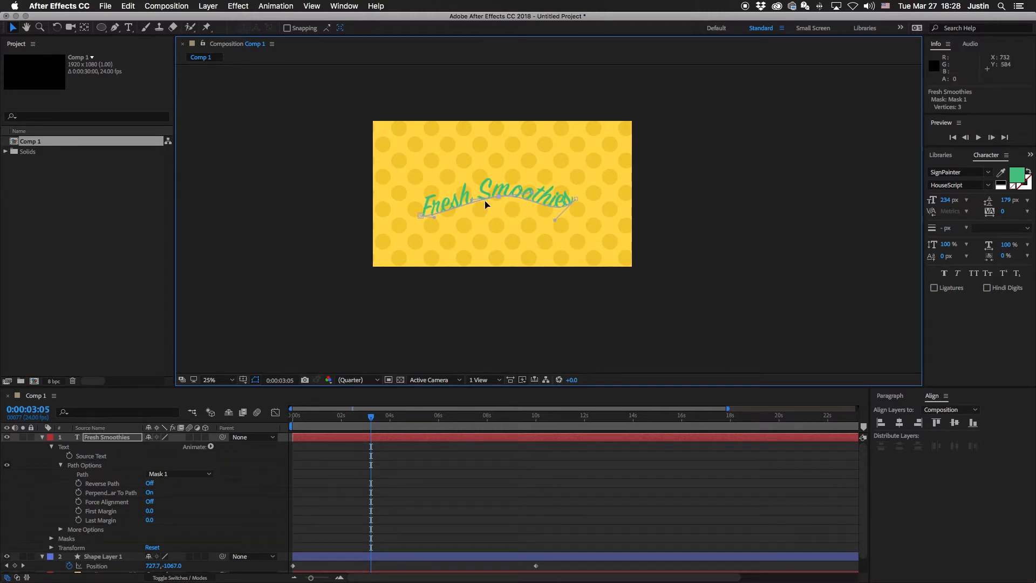
pyautogui.moveTo(576, 199); pyautogui.dragTo(558, 217)
pyautogui.moveTo(416, 215); pyautogui.dragTo(421, 209)
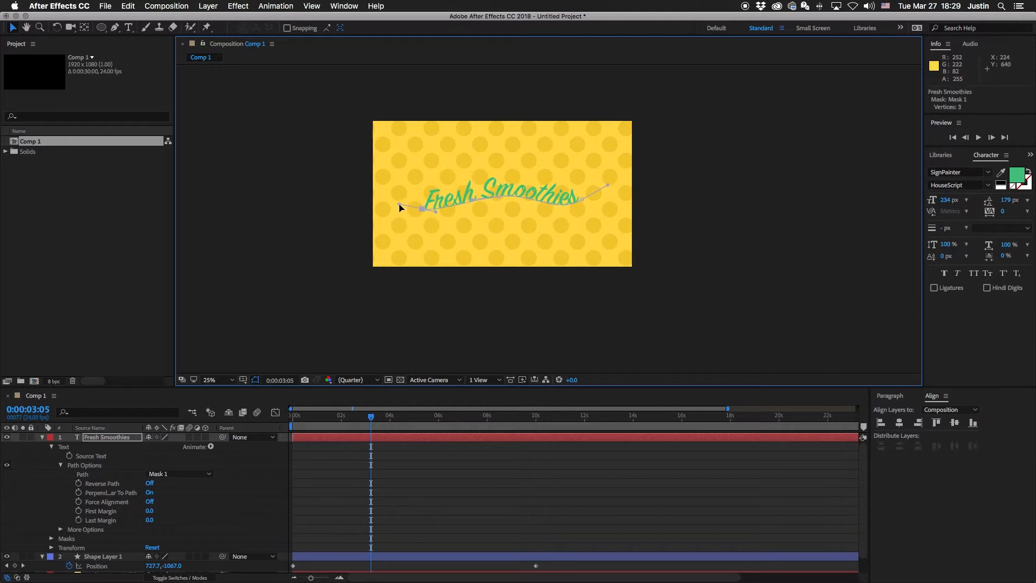
pyautogui.click(383, 459)
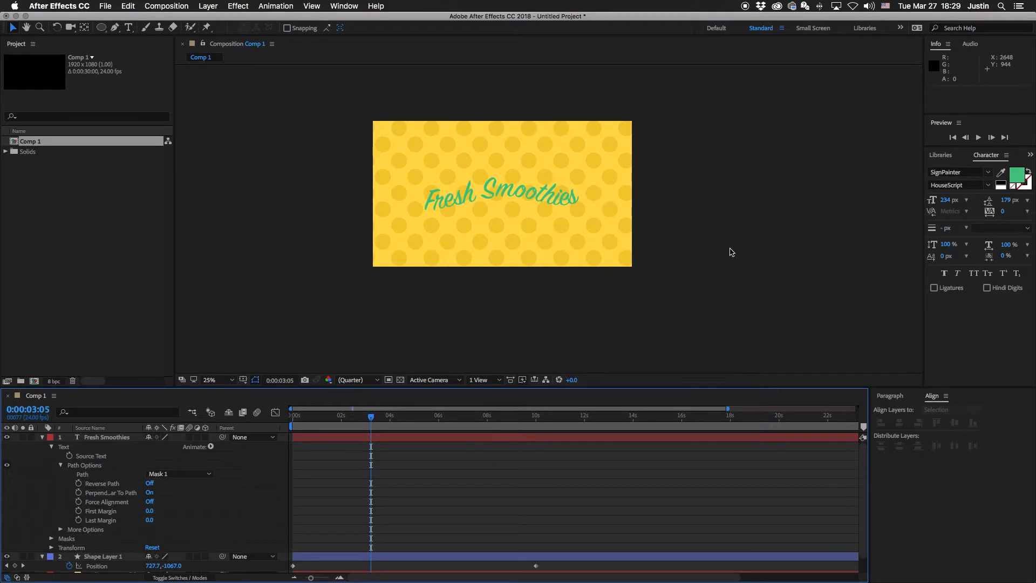
# Create shapes from the curved "Fresh Smoothies" text and collapse the original text layer.
pyautogui.rightClick(507, 190)
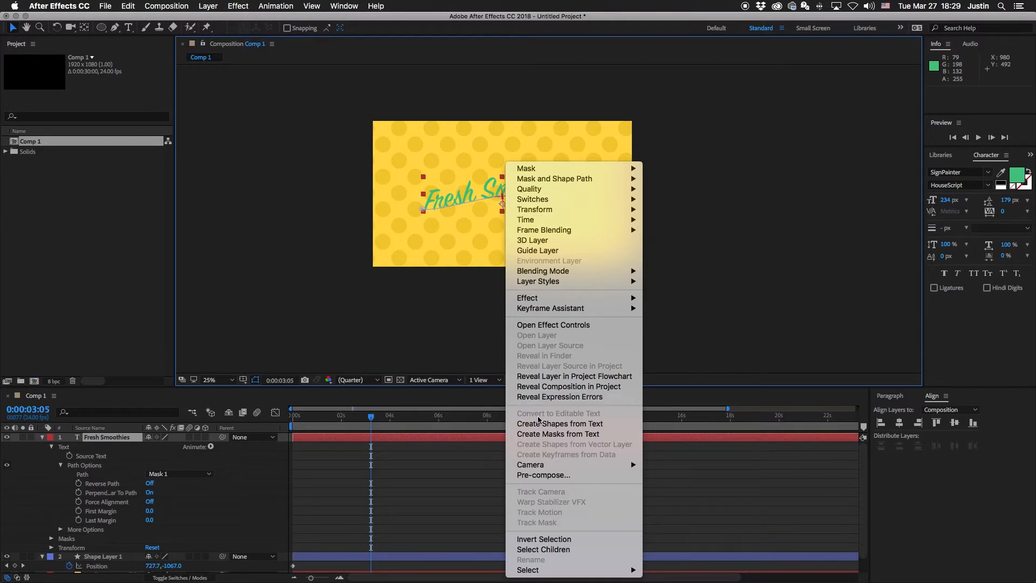
pyautogui.click(542, 424)
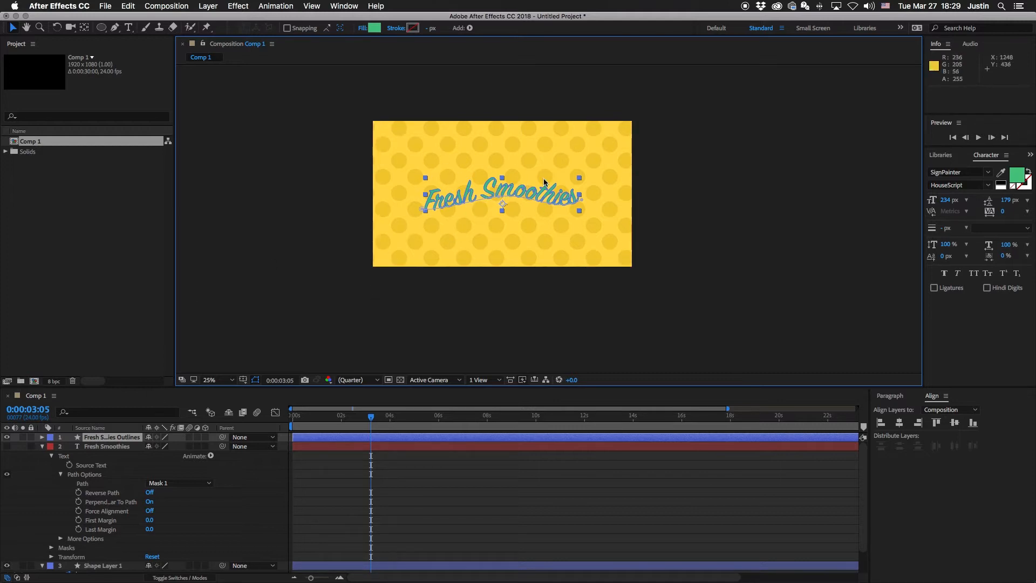
pyautogui.click(42, 447)
pyautogui.click(98, 448)
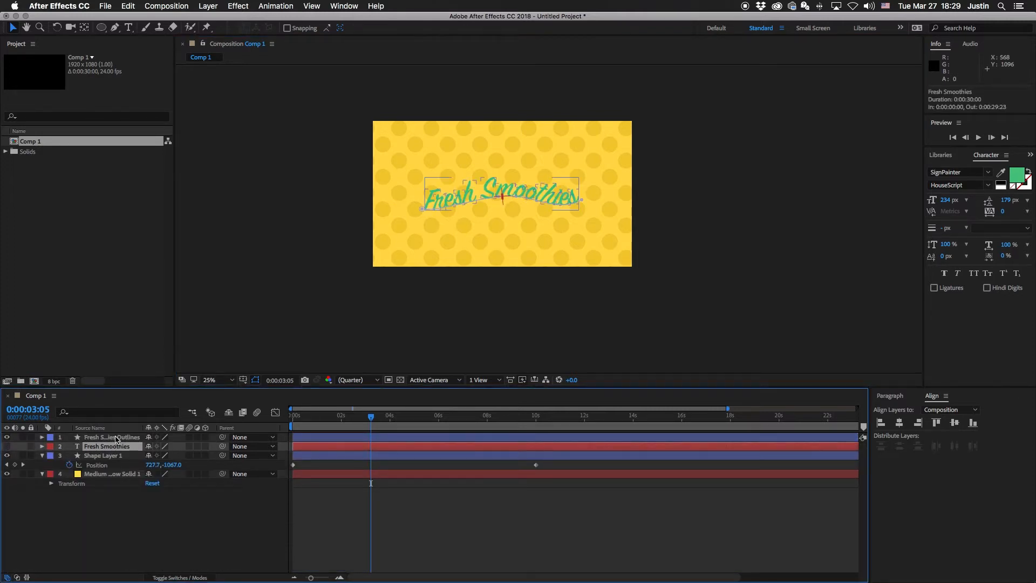
# Examine the individual letter groups inside the Fresh Smoothies Outlines layer's contents.
pyautogui.click(116, 438)
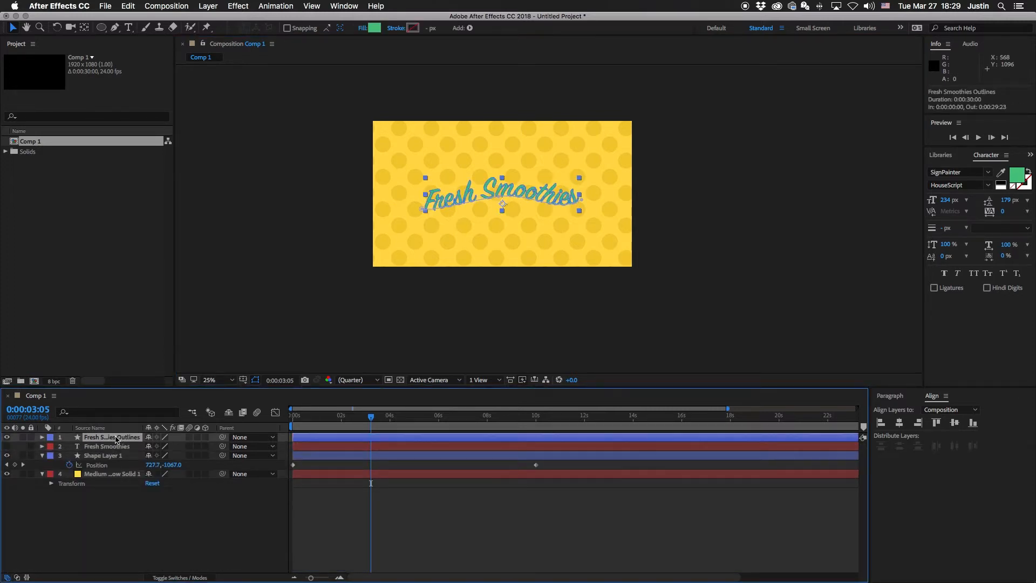
pyautogui.click(43, 438)
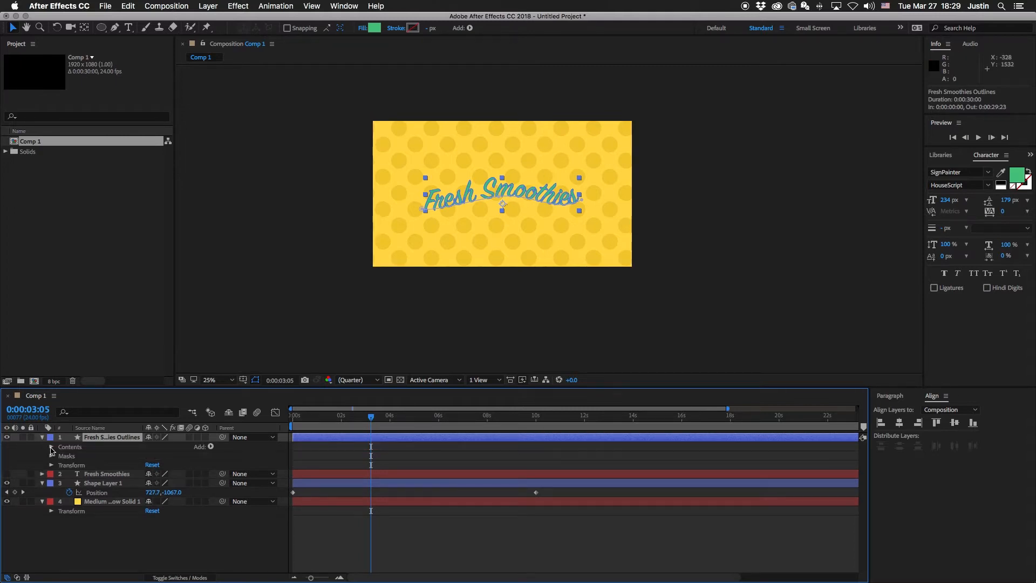
pyautogui.click(52, 447)
pyautogui.scroll(-1, 69, 448)
pyautogui.click(75, 494)
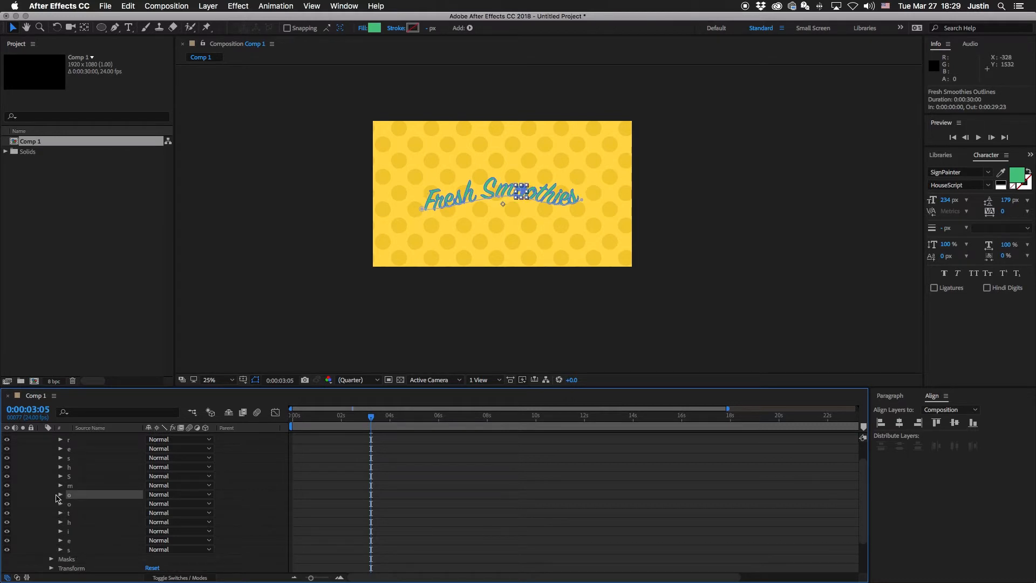
pyautogui.click(7, 494)
pyautogui.click(440, 489)
pyautogui.scroll(2, 367, 480)
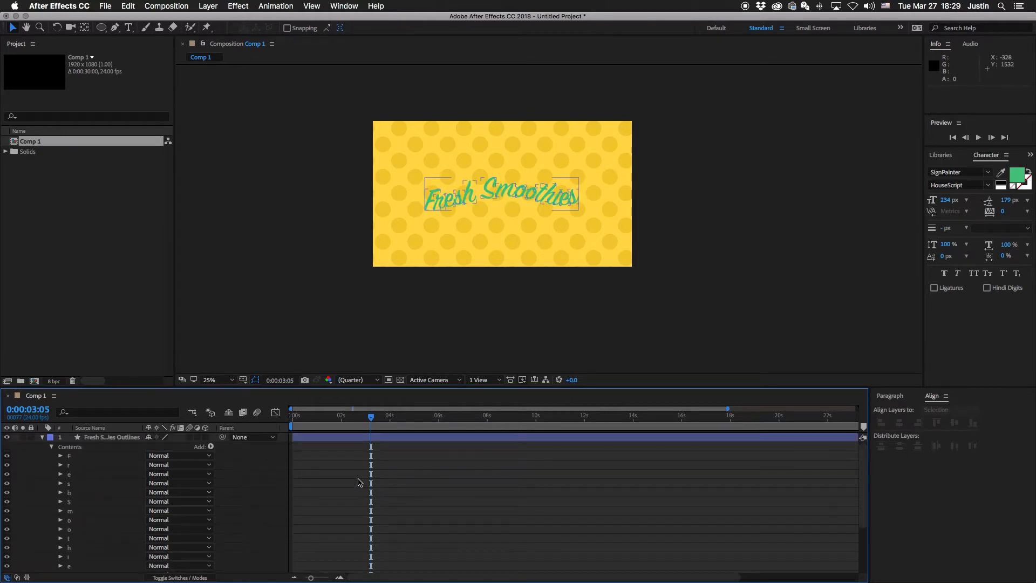
pyautogui.click(52, 447)
pyautogui.click(42, 437)
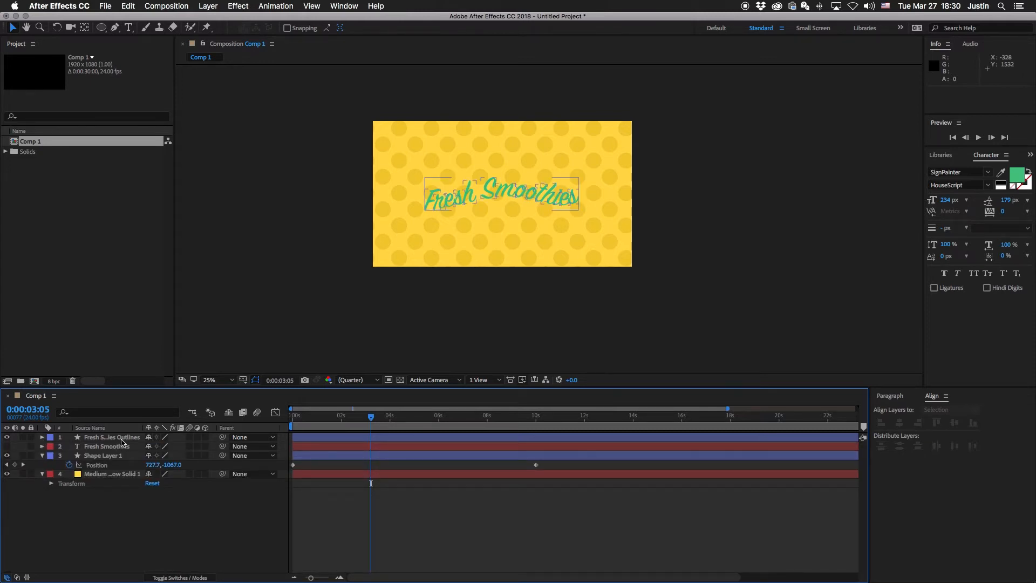
# Review the shapes and path operators that can be added to the Fresh Smoothies Outlines layer.
pyautogui.click(81, 439)
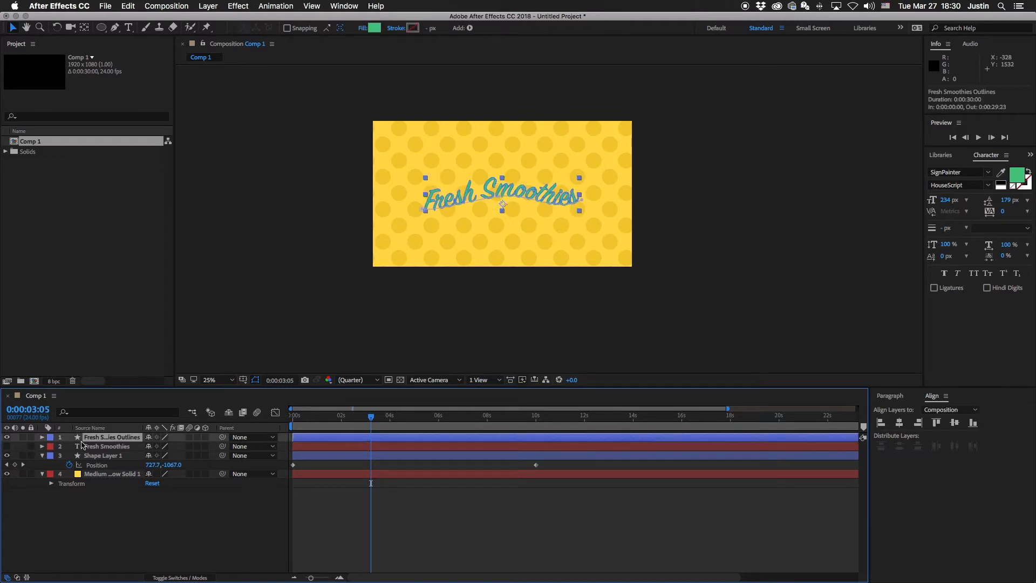
pyautogui.click(42, 437)
pyautogui.click(199, 446)
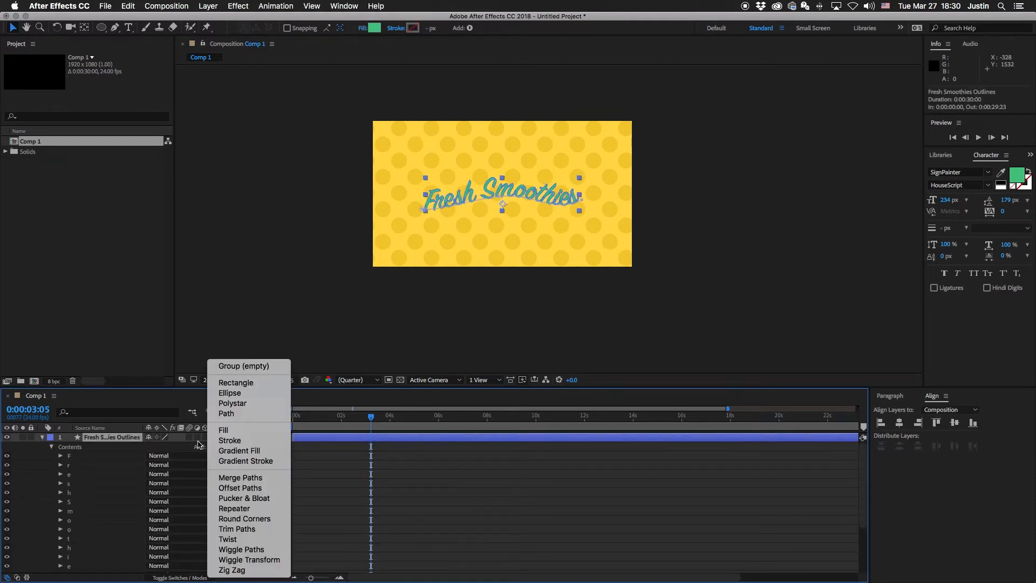
pyautogui.click(409, 485)
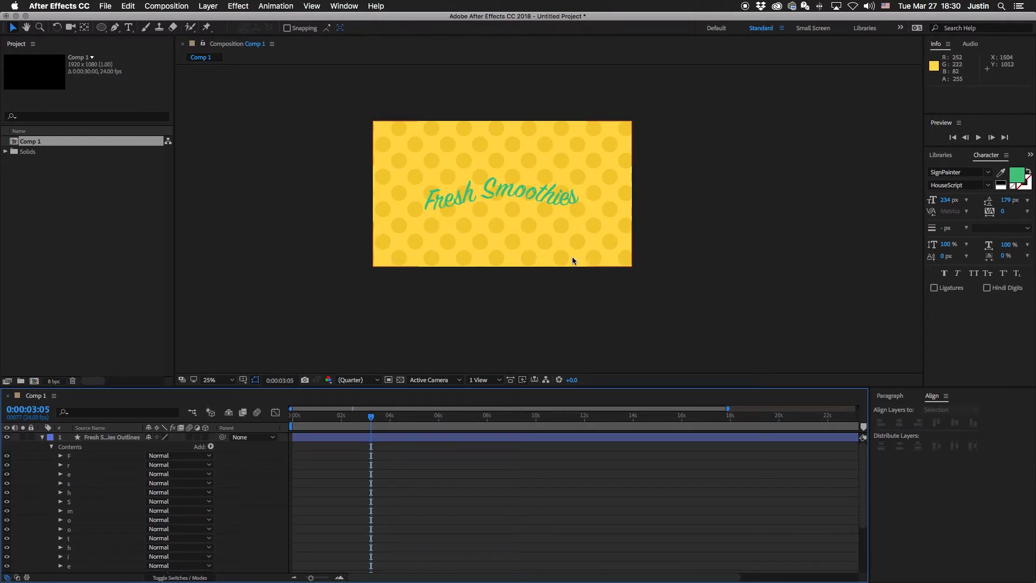
pyautogui.click(54, 444)
pyautogui.click(43, 437)
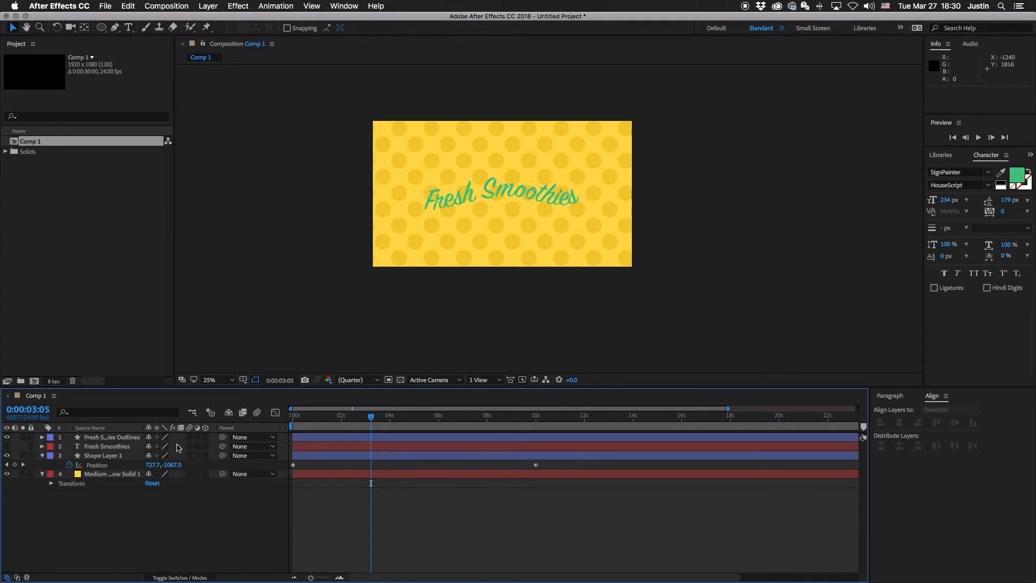
# Duplicate the Fresh Smoothies Outlines layer and rename the copy "Top layer".
pyautogui.click(132, 439)
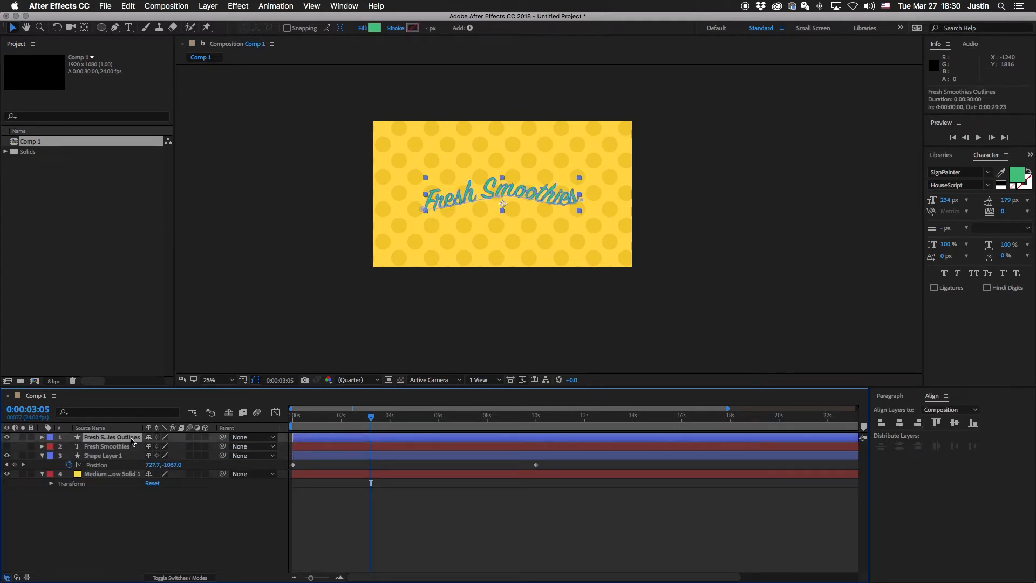
pyautogui.press('super+d')
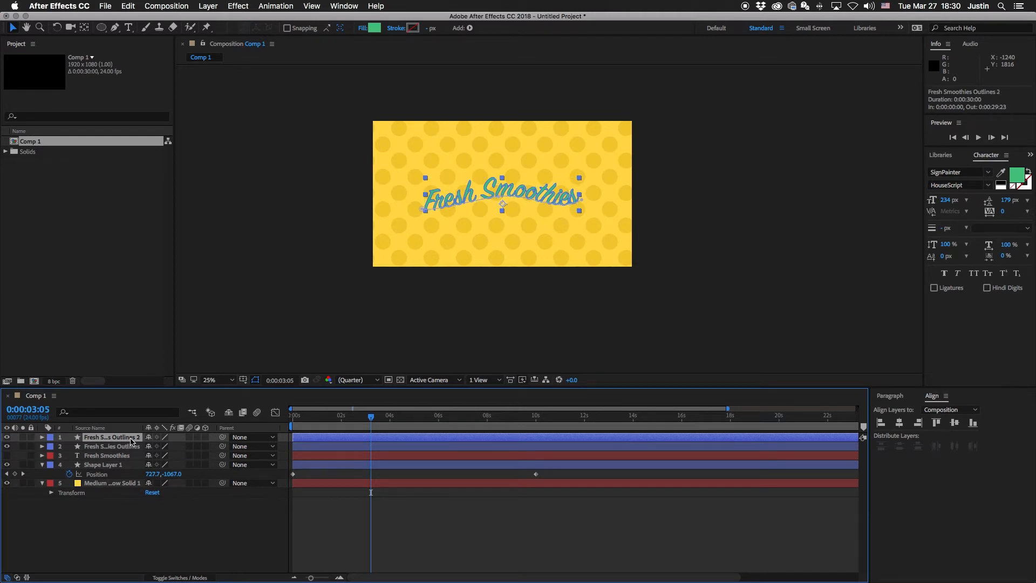
pyautogui.press('Return')
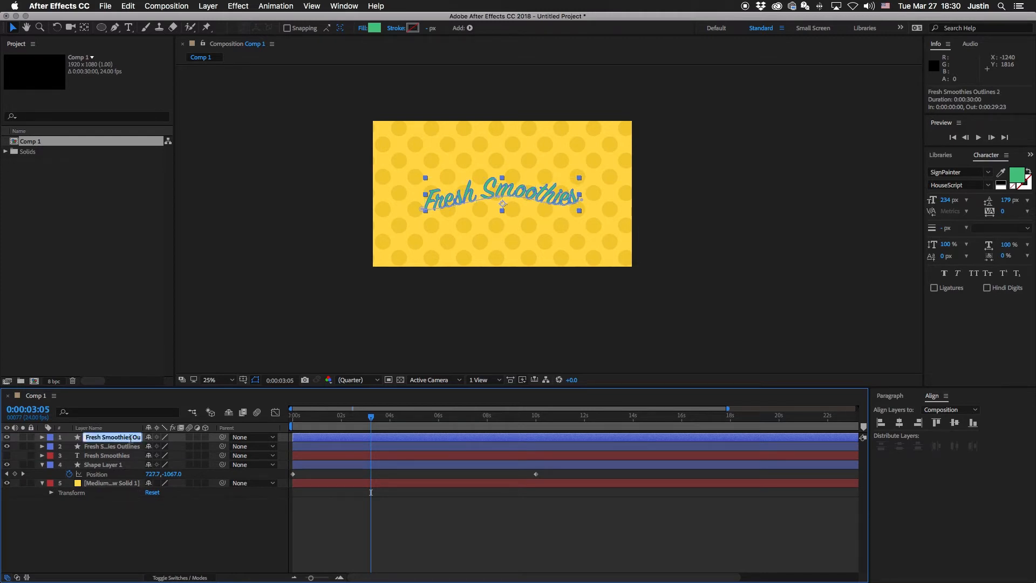
pyautogui.write('Top layer')
pyautogui.press('Return')
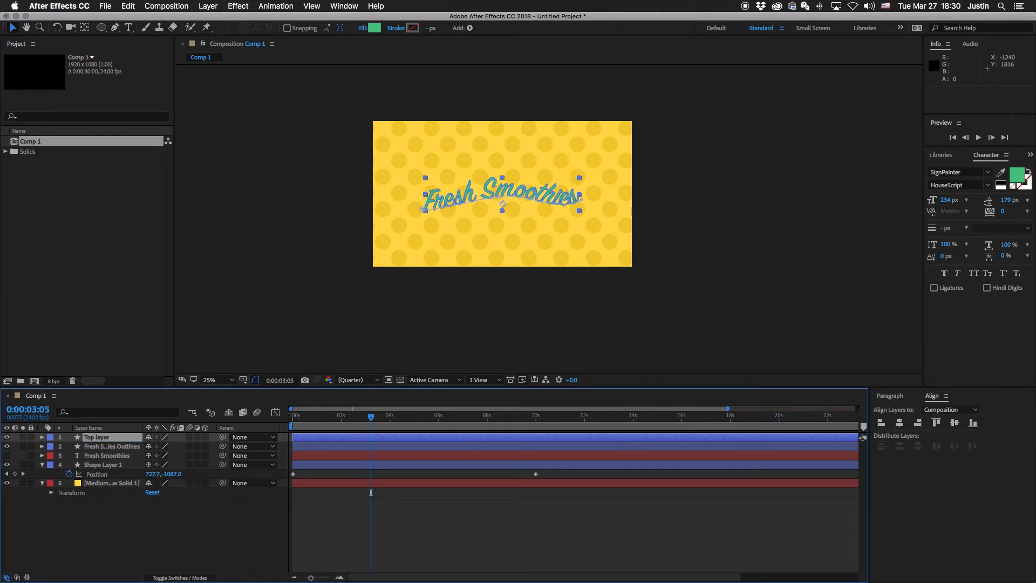
# Rename the original Fresh Smoothies Outlines layer "shadows".
pyautogui.click(126, 448)
pyautogui.press('Return')
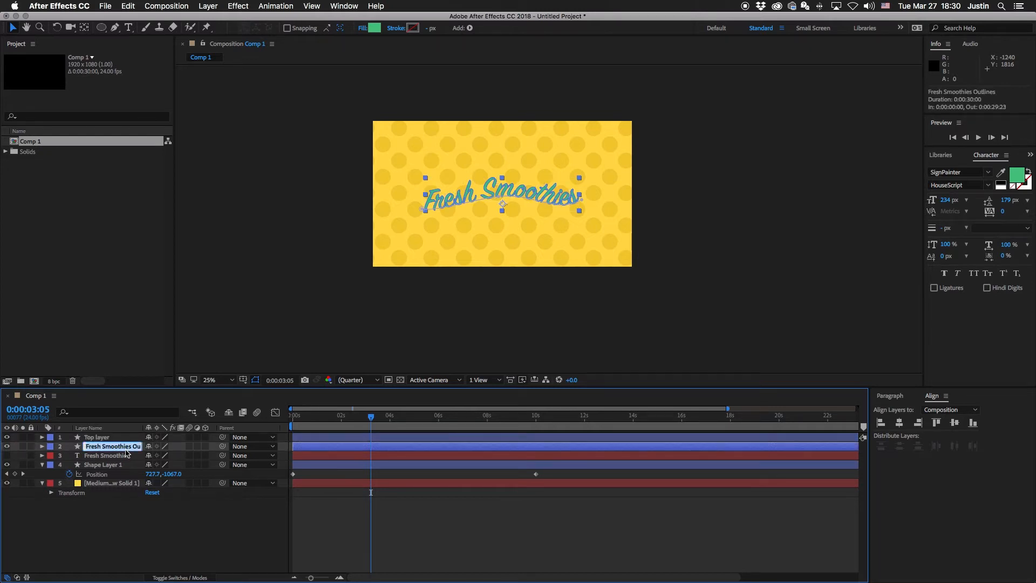
pyautogui.write('shadows')
pyautogui.press('Return')
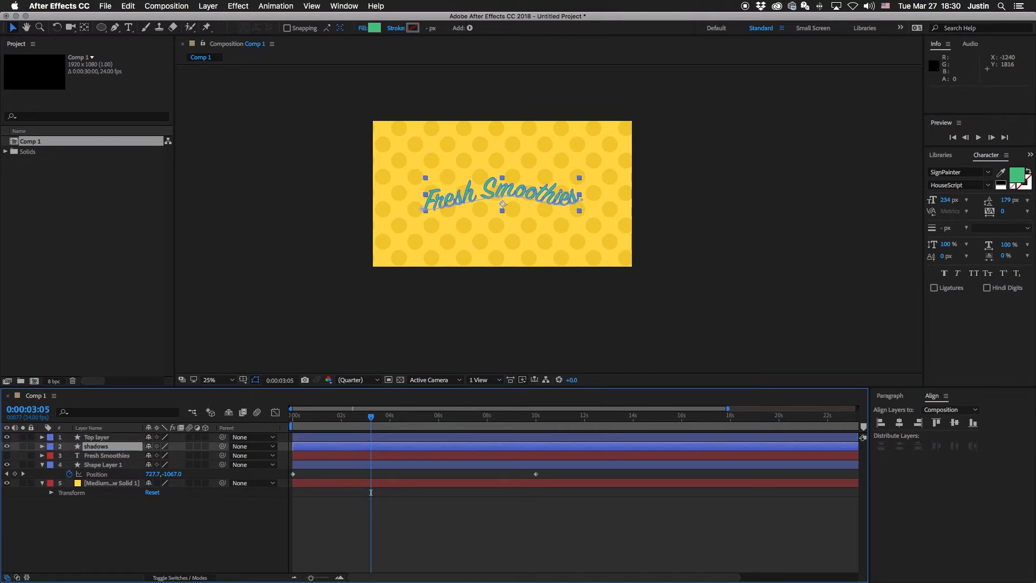
# Add a Repeater to the contents of the shadows layer and expand its settings.
pyautogui.click(42, 447)
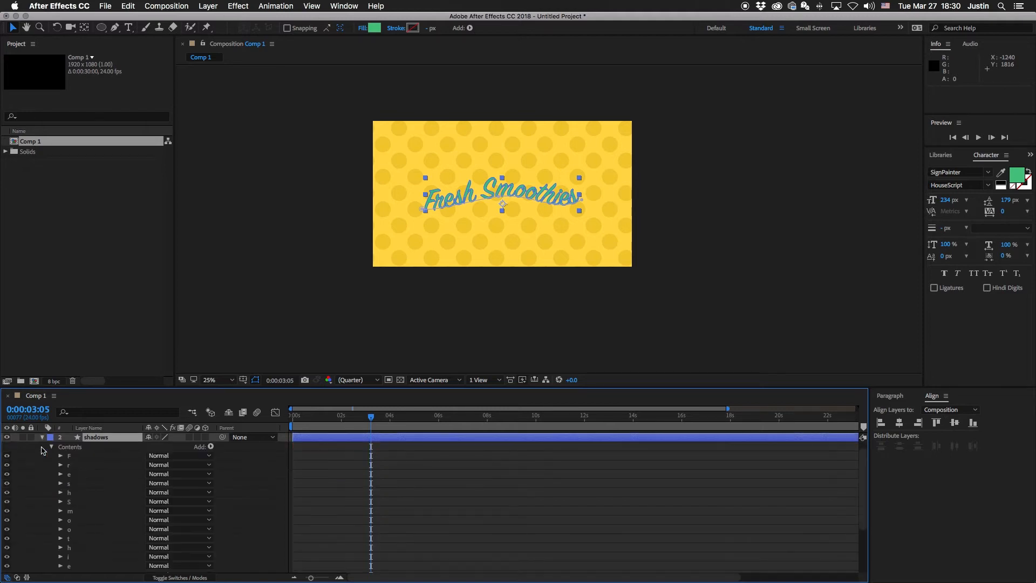
pyautogui.click(211, 447)
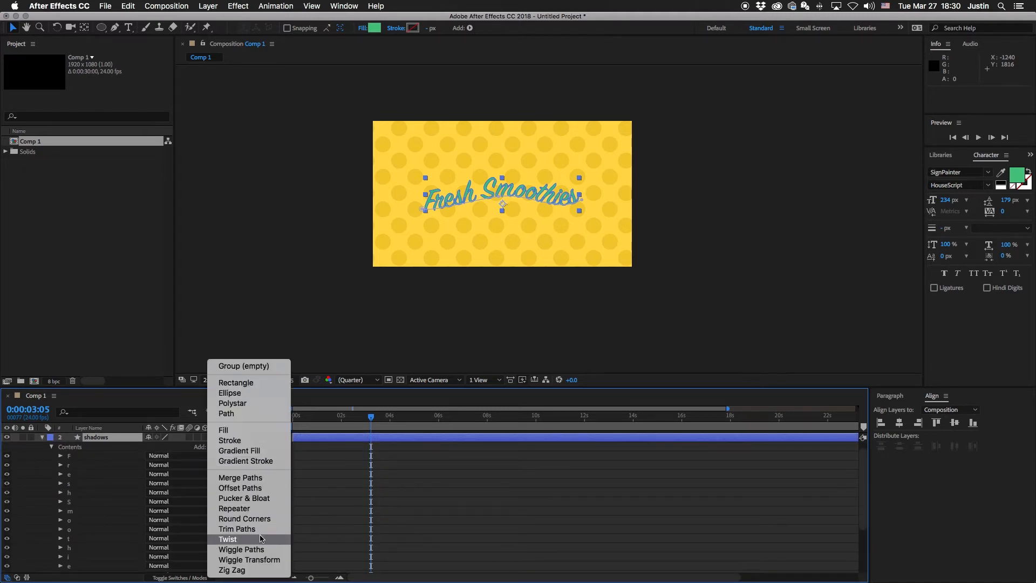
pyautogui.click(234, 508)
pyautogui.scroll(-5, 74, 515)
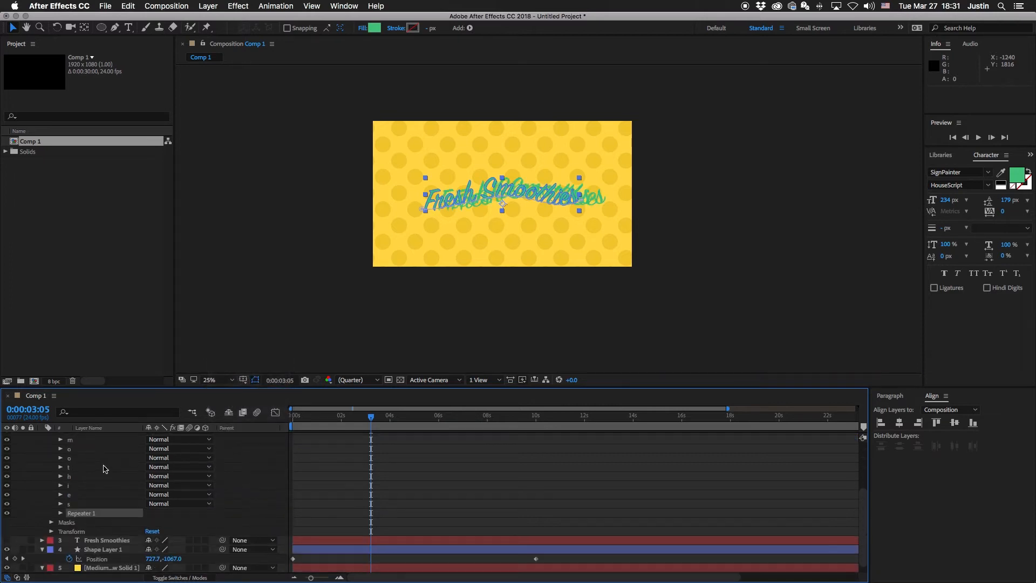
pyautogui.click(61, 504)
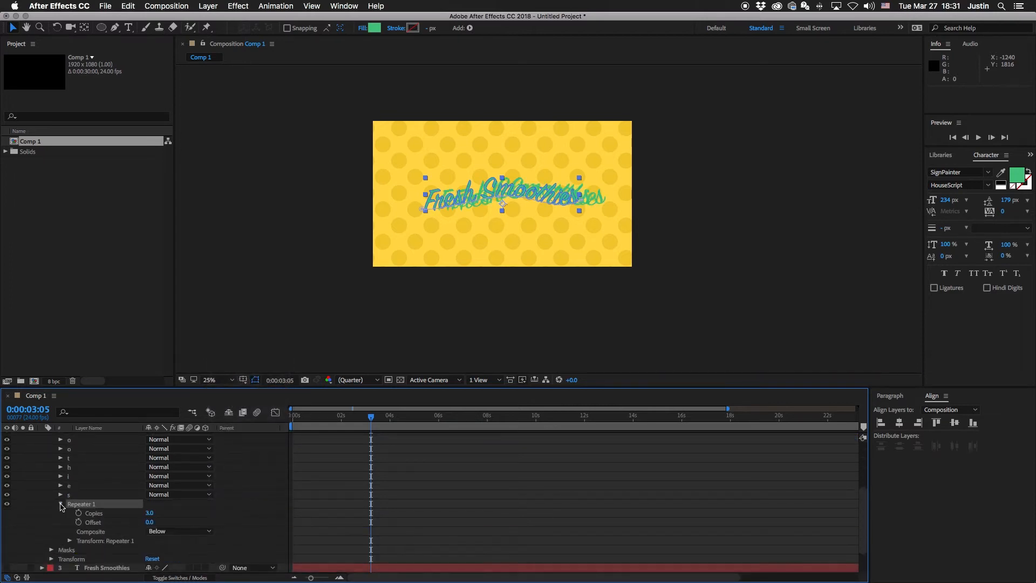
pyautogui.scroll(1, 75, 510)
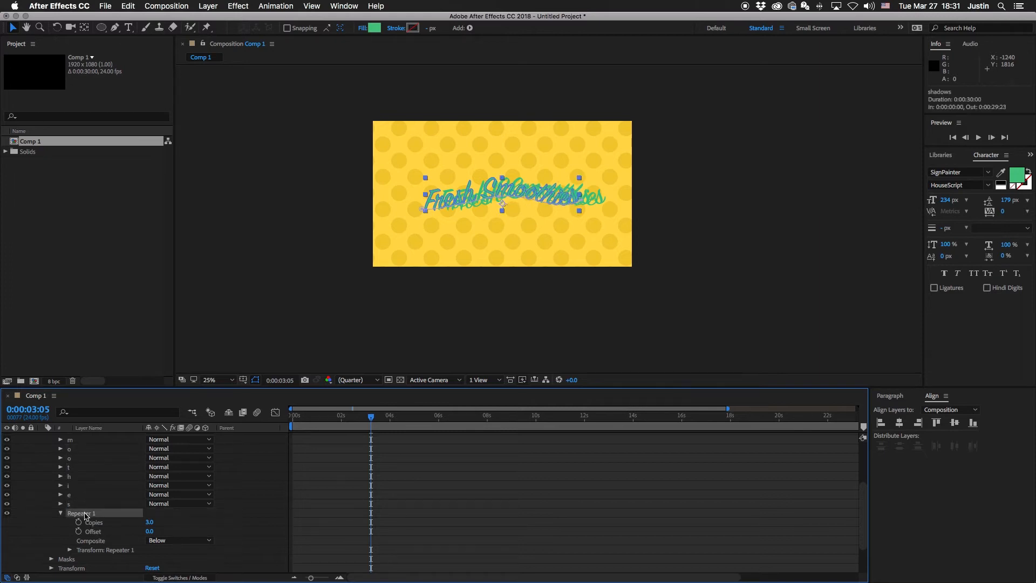
pyautogui.scroll(3, 80, 519)
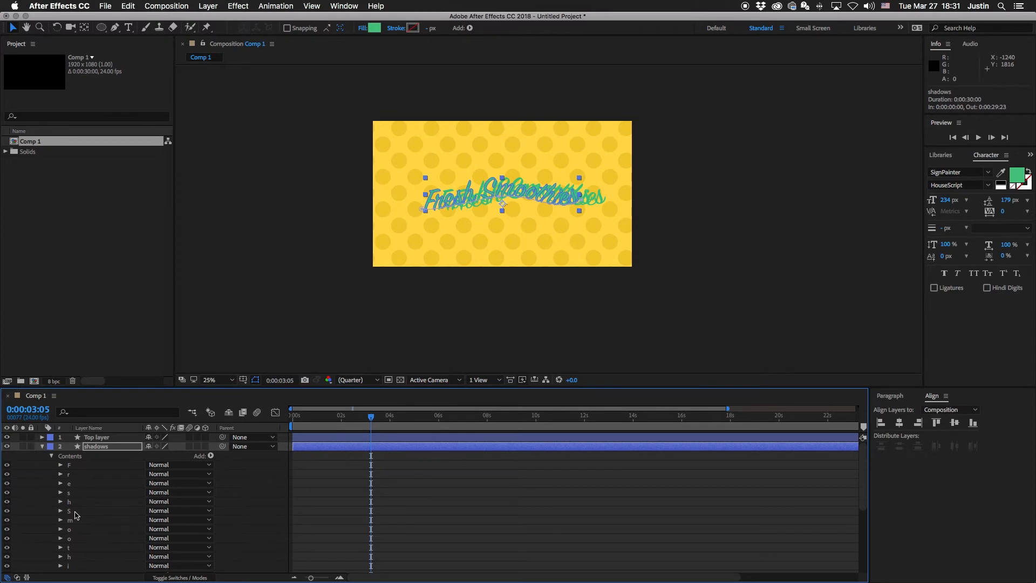
pyautogui.scroll(-1, 85, 469)
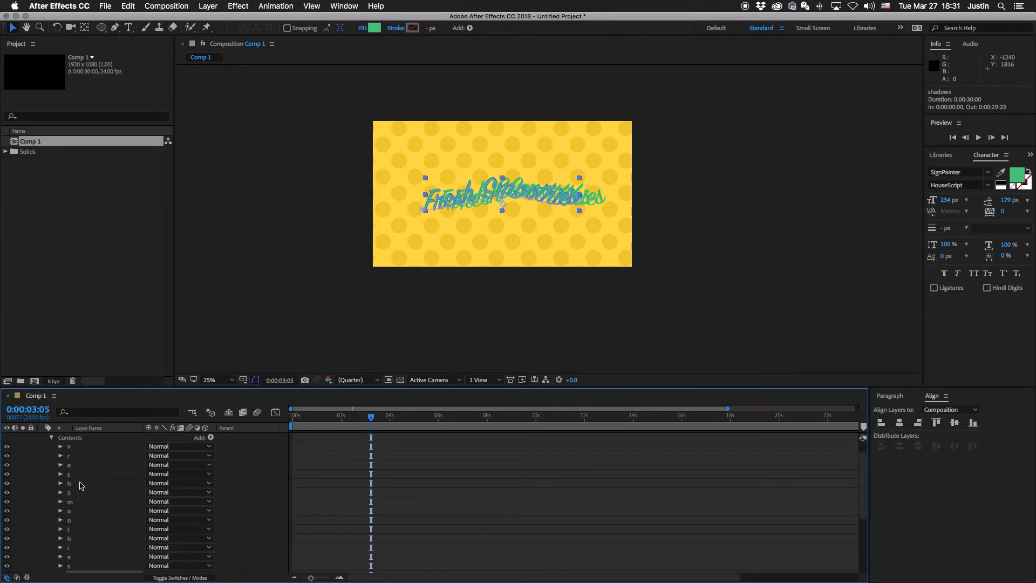
# Set the Repeater's transform position to 1, 1 on the shadows layer.
pyautogui.scroll(-2, 78, 507)
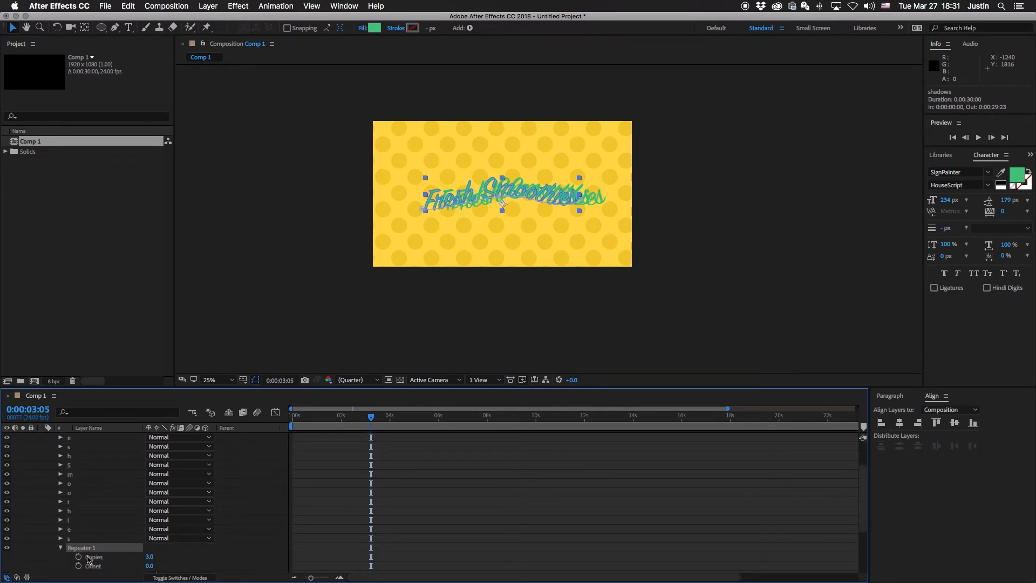
pyautogui.scroll(-1, 89, 546)
pyautogui.scroll(4, 510, 202)
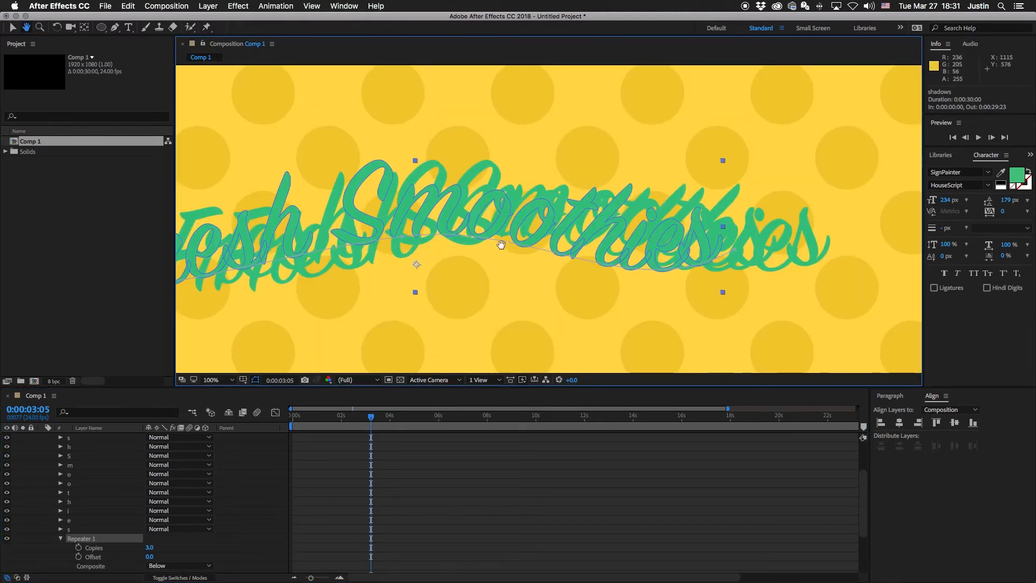
pyautogui.scroll(-1, 501, 245)
pyautogui.scroll(-1, 513, 240)
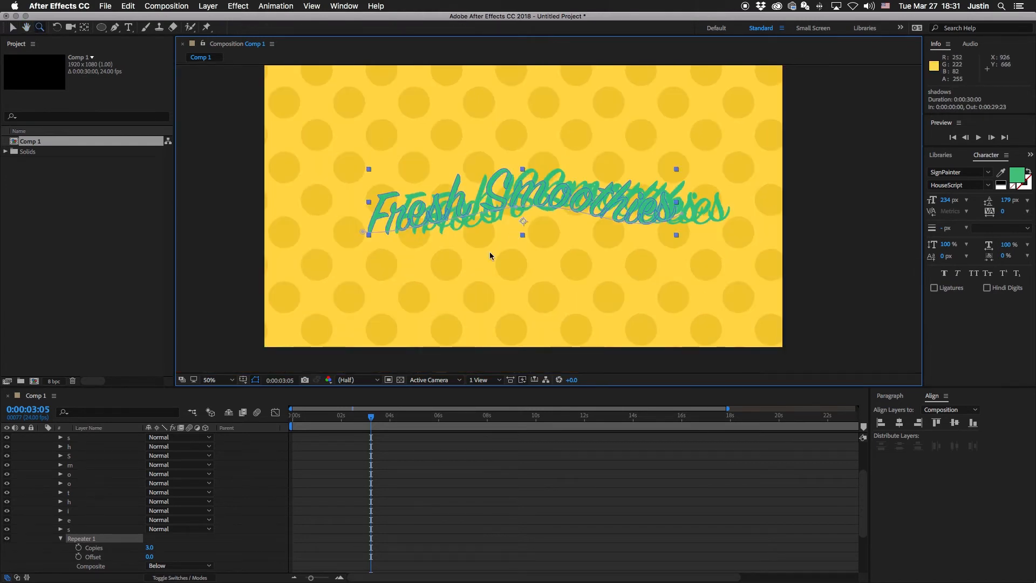
pyautogui.scroll(-3, 88, 541)
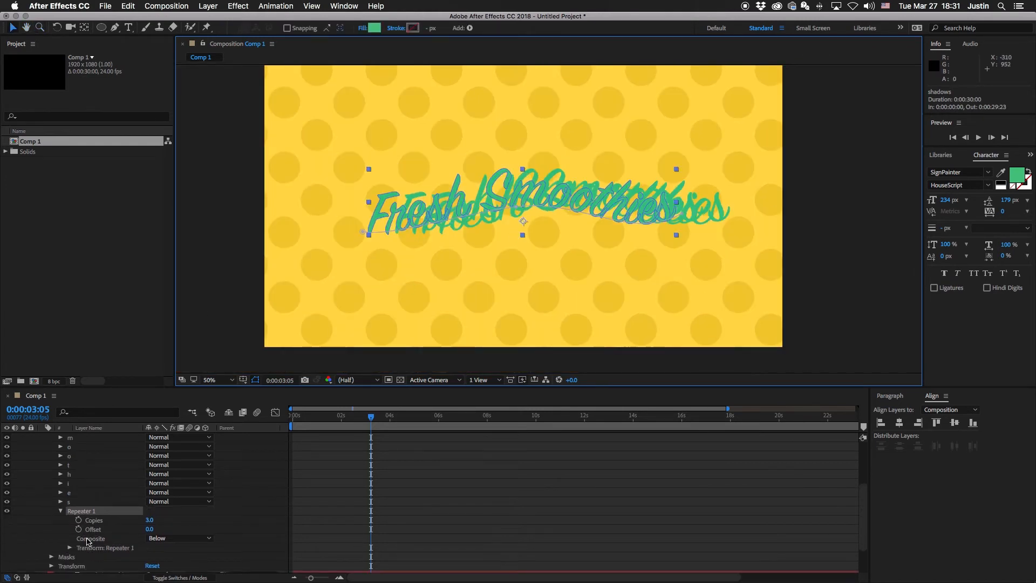
pyautogui.scroll(-1, 81, 540)
pyautogui.click(69, 539)
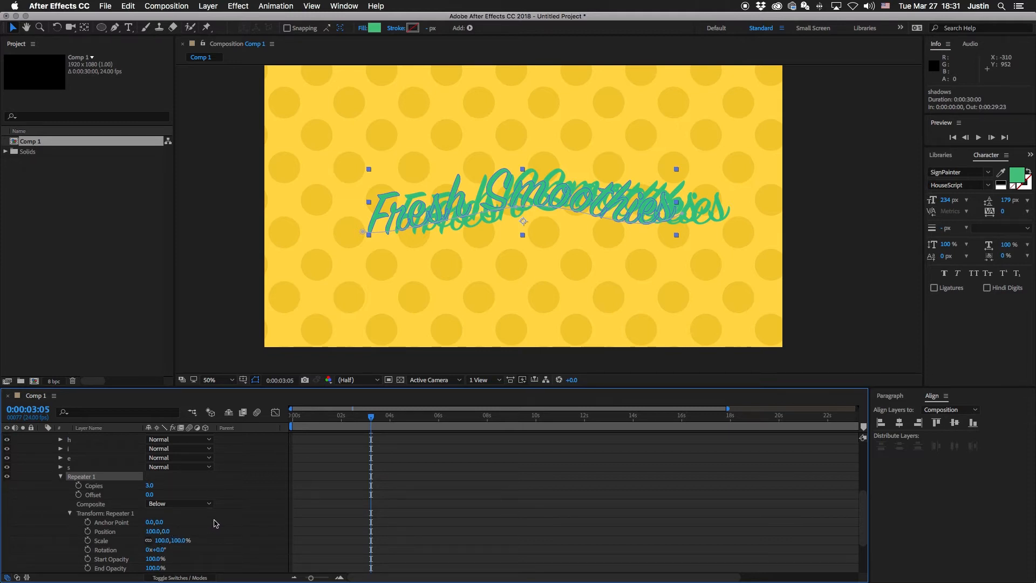
pyautogui.click(153, 530)
pyautogui.moveTo(272, 581)
pyautogui.write('1')
pyautogui.press('Tab')
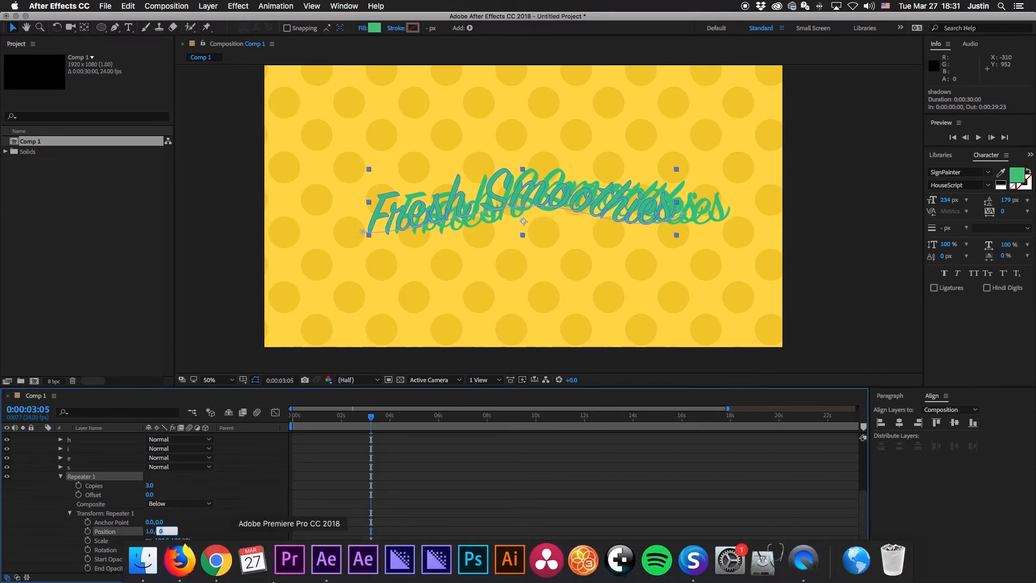
pyautogui.write('1')
pyautogui.press('Return')
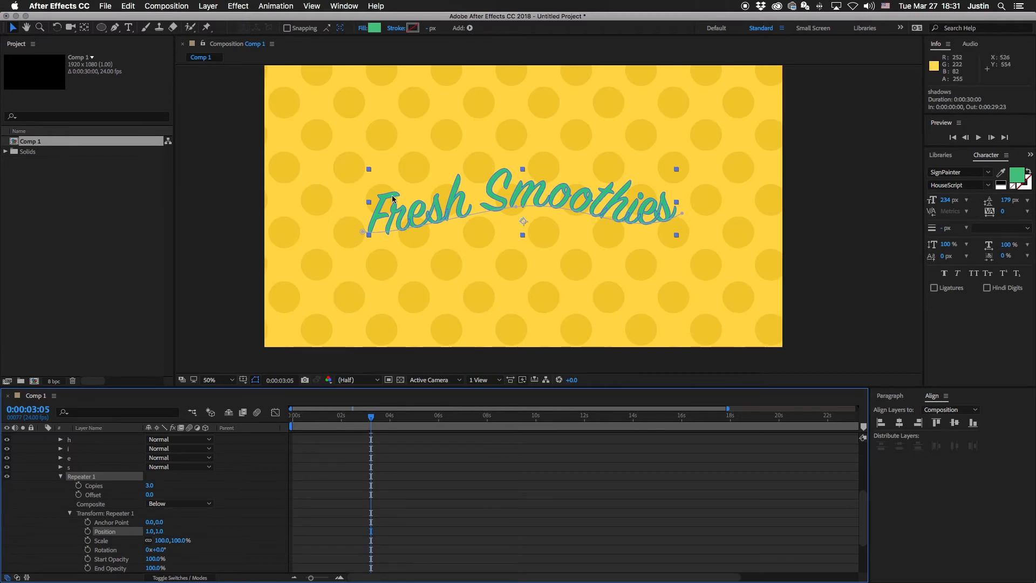
# Change the shadows layer's shape fill color from green to a medium-dark purple.
pyautogui.click(374, 28)
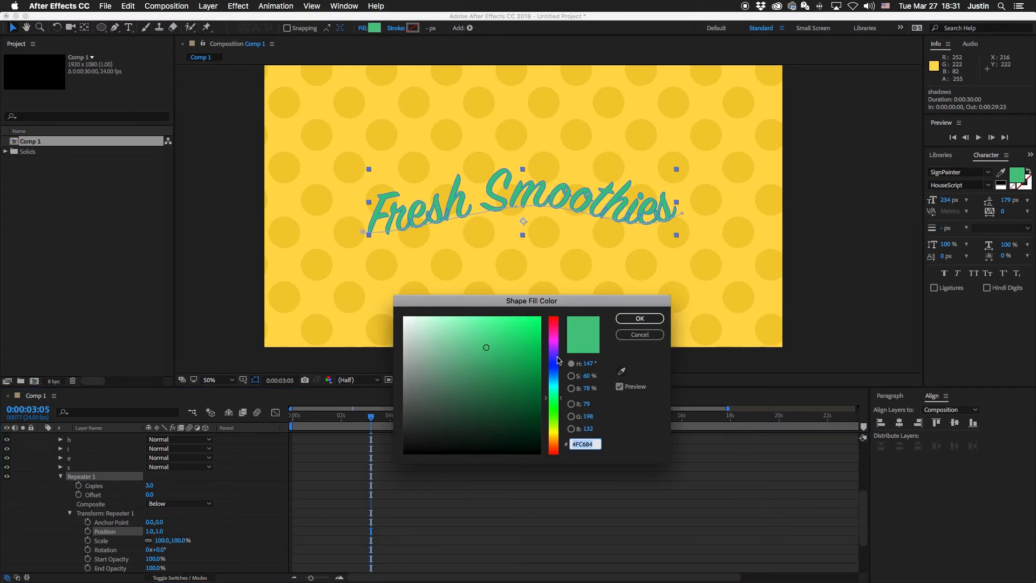
pyautogui.moveTo(556, 357); pyautogui.dragTo(556, 347)
pyautogui.moveTo(481, 349); pyautogui.dragTo(501, 363)
pyautogui.click(639, 319)
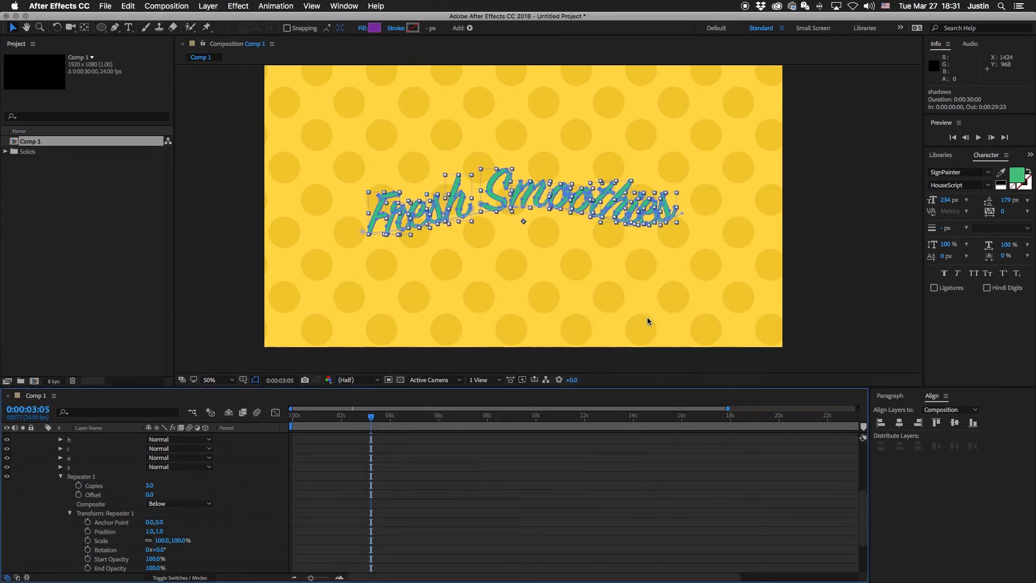
# Set the shadows Repeater's number of copies to 150 and deselect the layer.
pyautogui.moveTo(149, 490)
pyautogui.mouseDown()
pyautogui.moveTo(229, 489)
pyautogui.moveTo(151, 489)
pyautogui.mouseUp()
pyautogui.click(152, 488)
pyautogui.write('150')
pyautogui.press('Return')
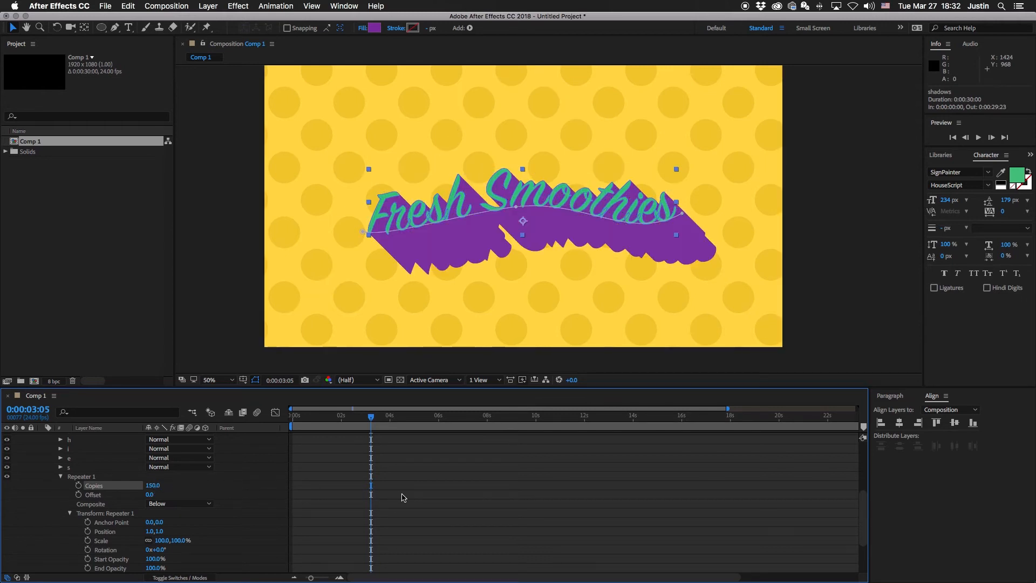
pyautogui.click(507, 305)
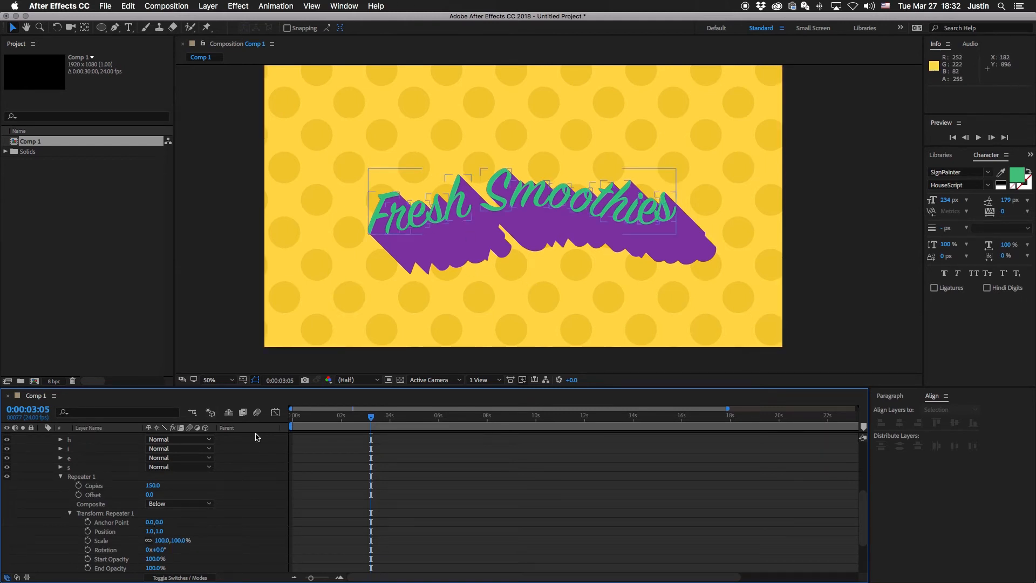
# Try a Repeater position of 5, 5 and examine the shadow's edges closely around the word Fresh.
pyautogui.press('z')
pyautogui.click(423, 221)
pyautogui.click(559, 230)
pyautogui.click(464, 169)
pyautogui.moveTo(480, 153); pyautogui.dragTo(459, 223)
pyautogui.press('v')
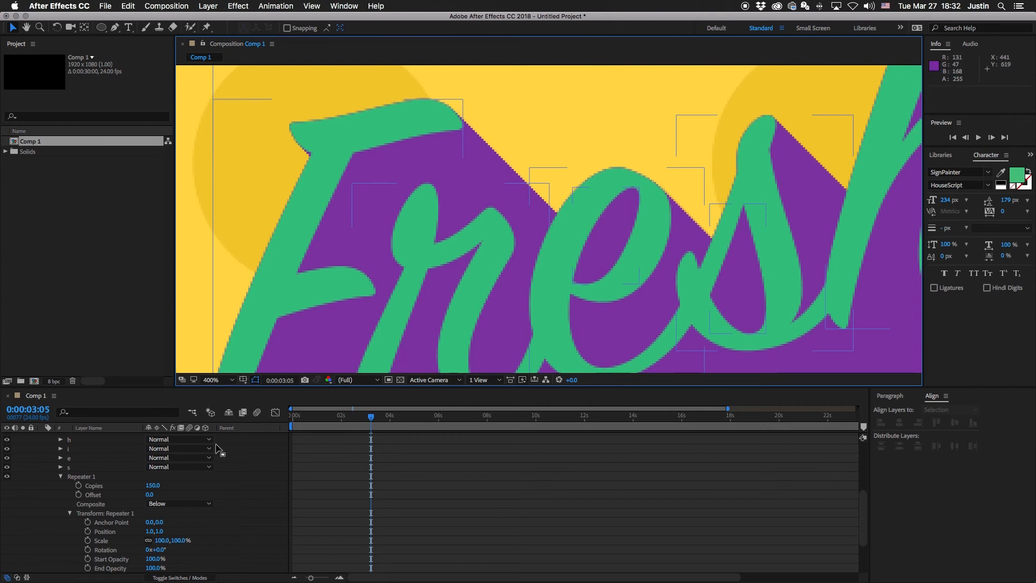
pyautogui.click(150, 531)
pyautogui.write('5')
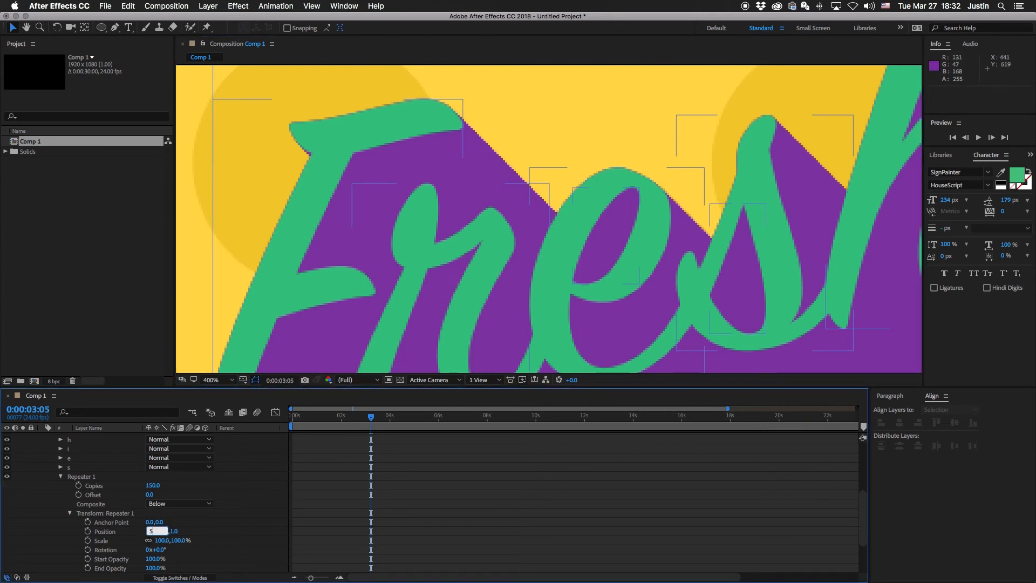
pyautogui.press('Tab')
pyautogui.write('5')
pyautogui.press('Return')
pyautogui.press('space')
pyautogui.moveTo(715, 192); pyautogui.dragTo(596, 205)
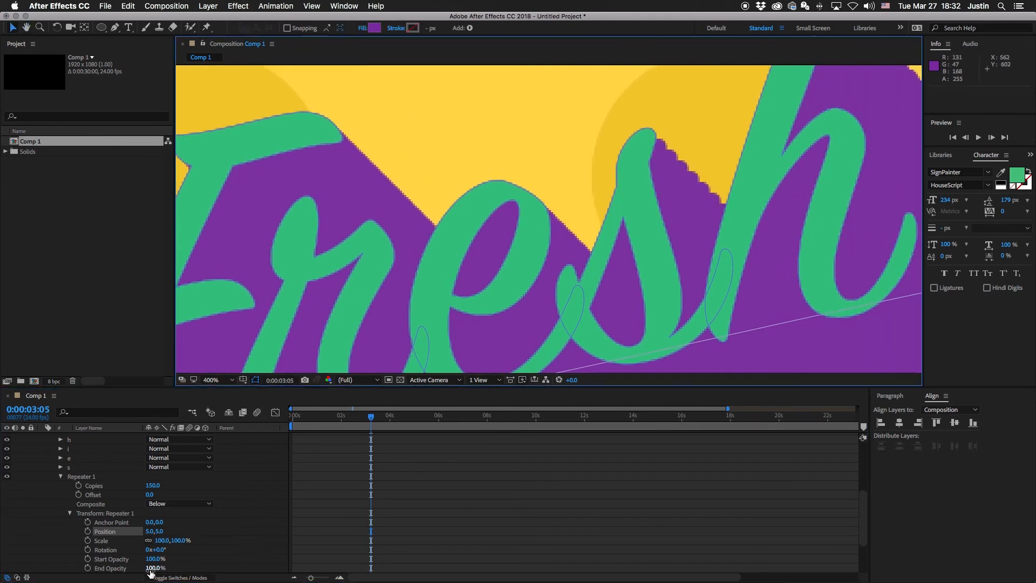
# Set the shadows Repeater's position back to 1, 1.
pyautogui.click(149, 532)
pyautogui.write('1')
pyautogui.press('Tab')
pyautogui.write('1')
pyautogui.press('Return')
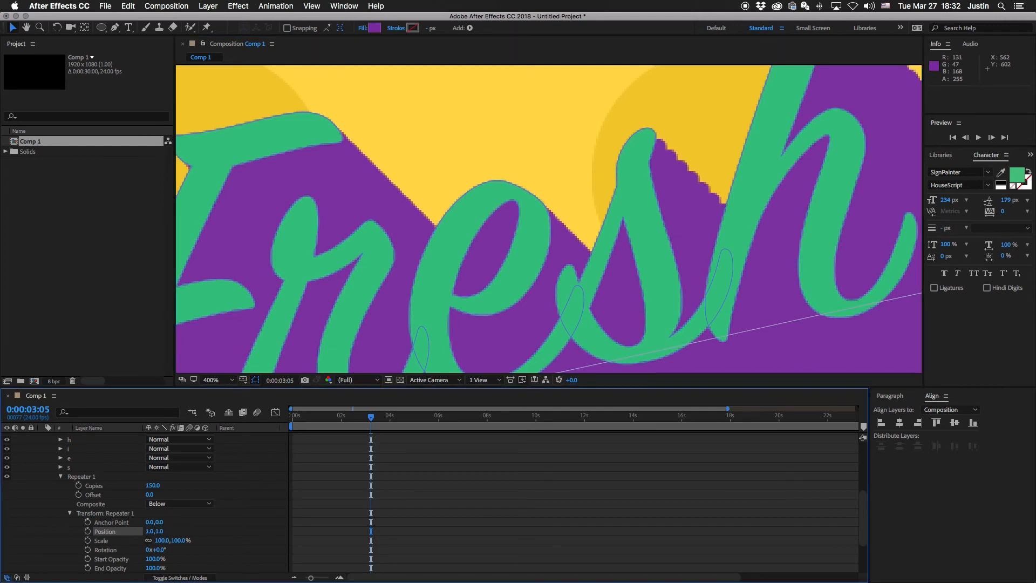
# Start keyframing the shadows Repeater's Copies at 0:00:00:00 with a value of 0.
pyautogui.press('z')
pyautogui.keyDown('alt'); pyautogui.click(681, 203); pyautogui.keyUp('alt')
pyautogui.keyDown('alt'); pyautogui.click(682, 203); pyautogui.keyUp('alt')
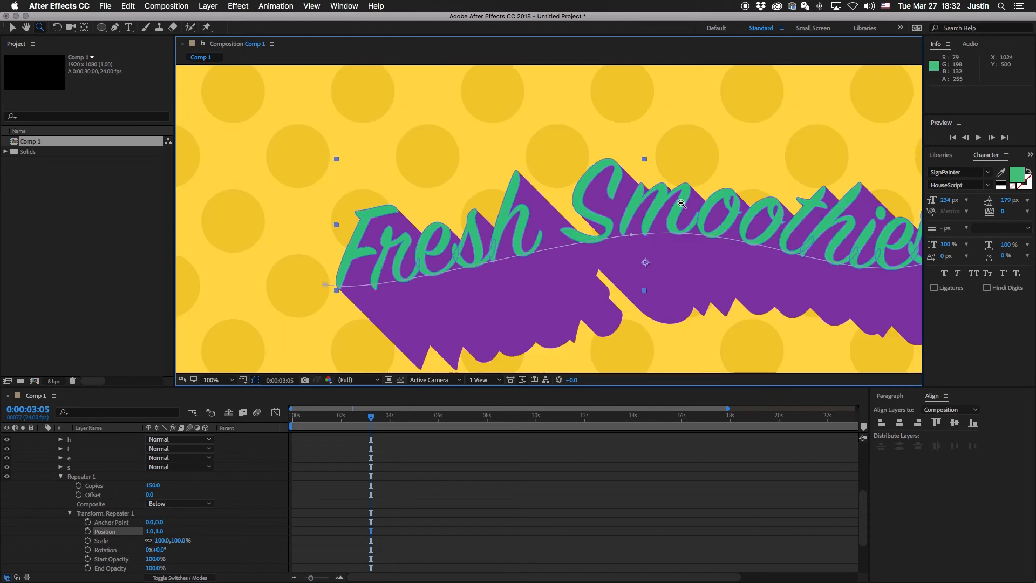
pyautogui.keyDown('alt'); pyautogui.click(627, 207); pyautogui.keyUp('alt')
pyautogui.click(626, 207)
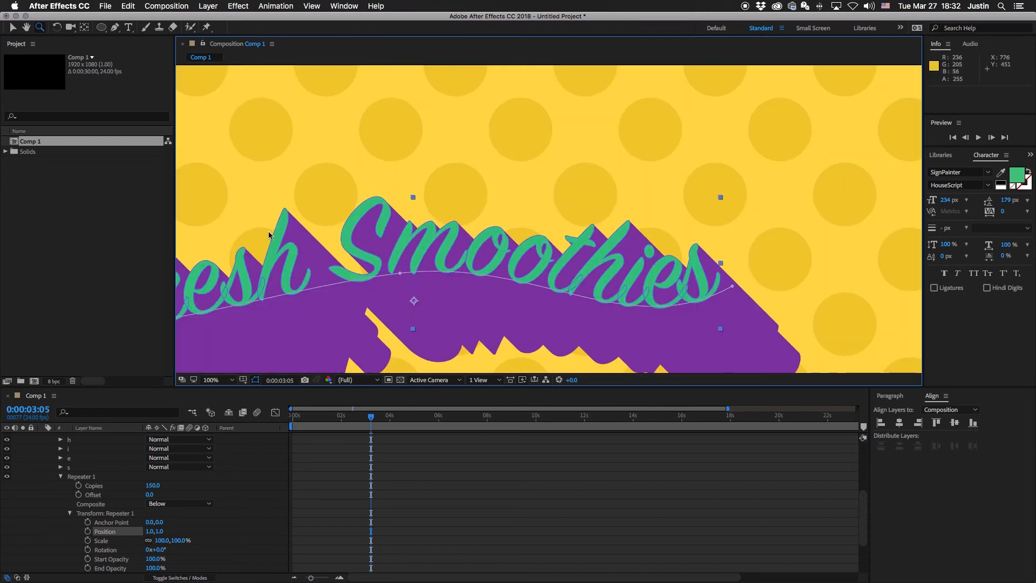
pyautogui.moveTo(459, 276); pyautogui.dragTo(499, 213)
pyautogui.press('v')
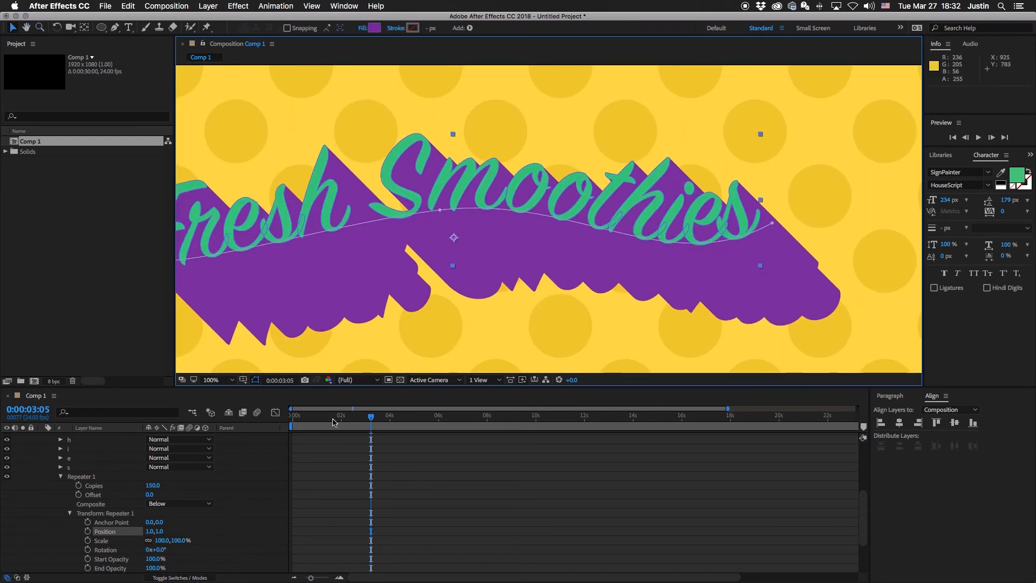
pyautogui.press('Home')
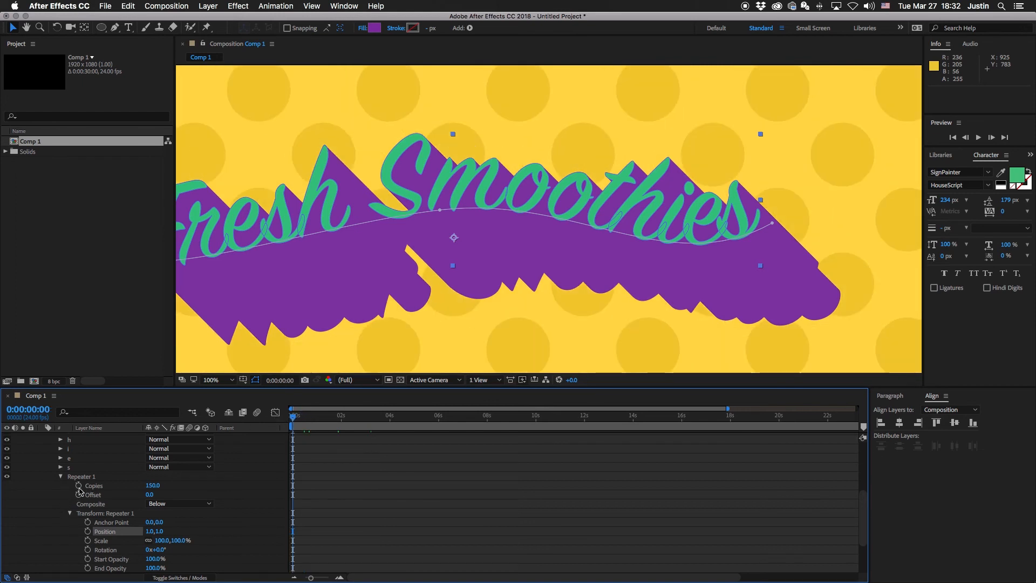
pyautogui.click(79, 485)
pyautogui.click(153, 485)
pyautogui.write('0')
pyautogui.press('Return')
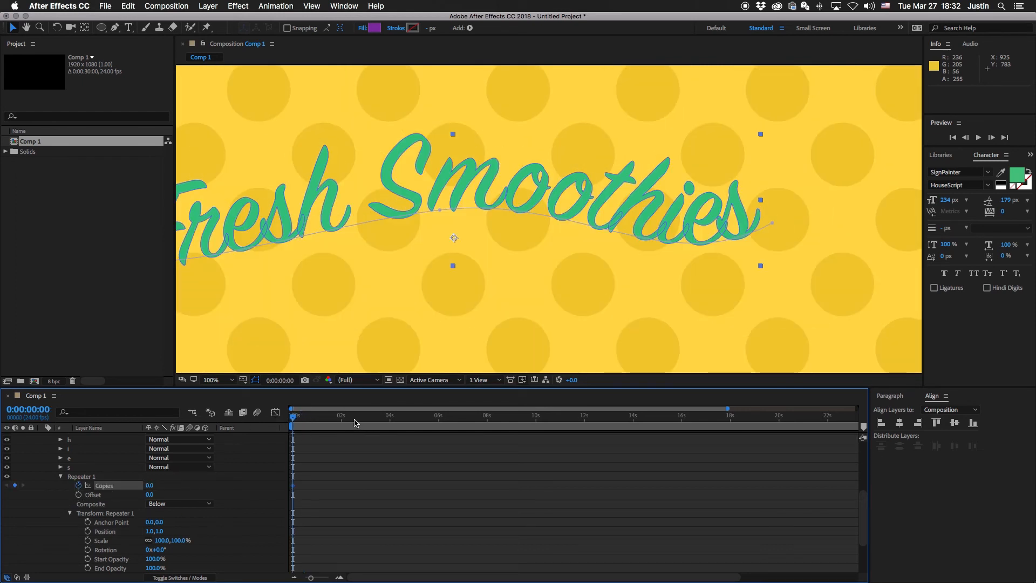
# Add a Copies keyframe of 150 at 0:00:02:02.
pyautogui.click(343, 420)
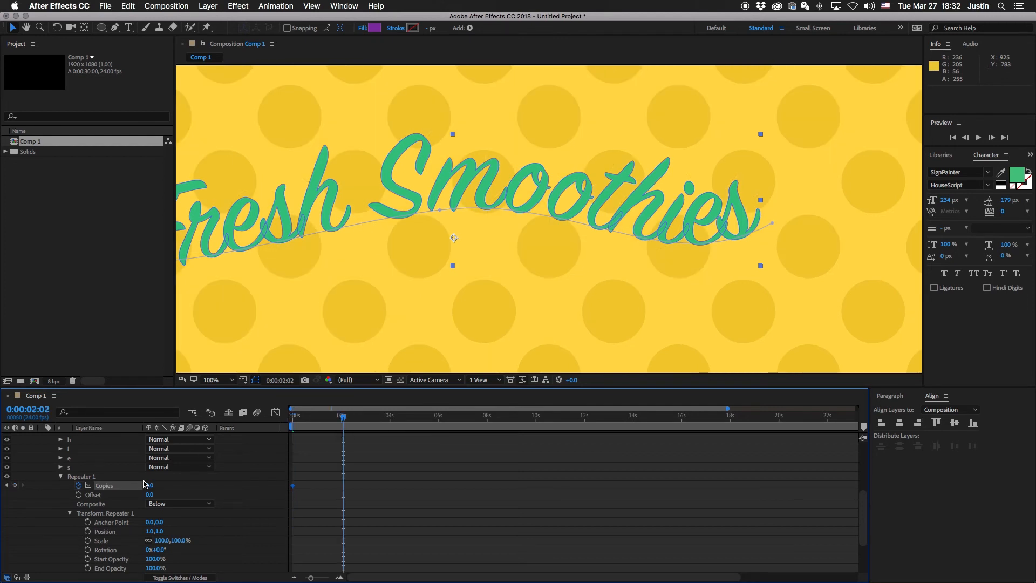
pyautogui.click(151, 484)
pyautogui.press('Return')
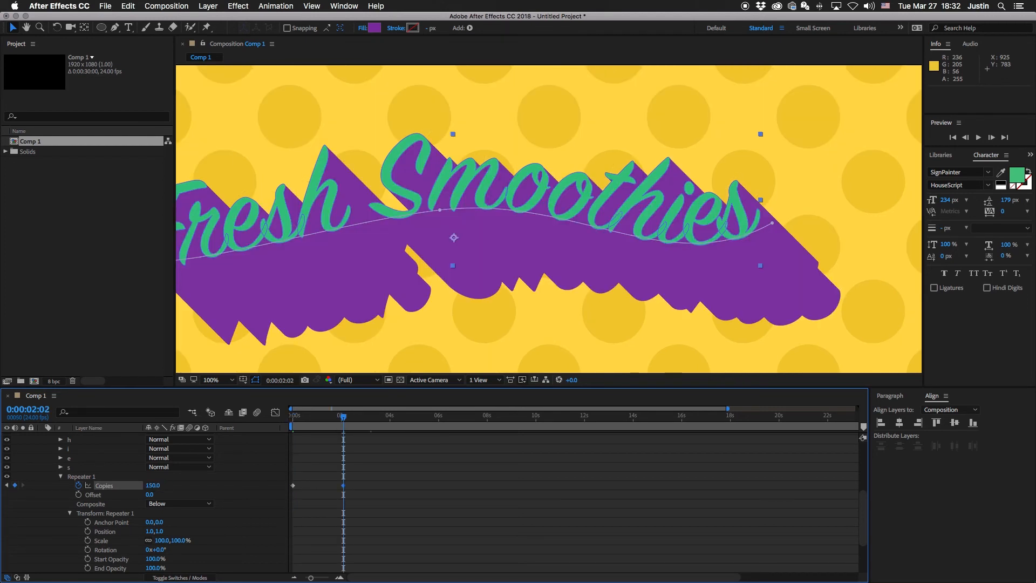
# Apply Easy Ease In to the Copies keyframe at 0:00:02:02 and stretch its incoming curve handle almost back to the first keyframe.
pyautogui.rightClick(343, 485)
pyautogui.moveTo(391, 572)
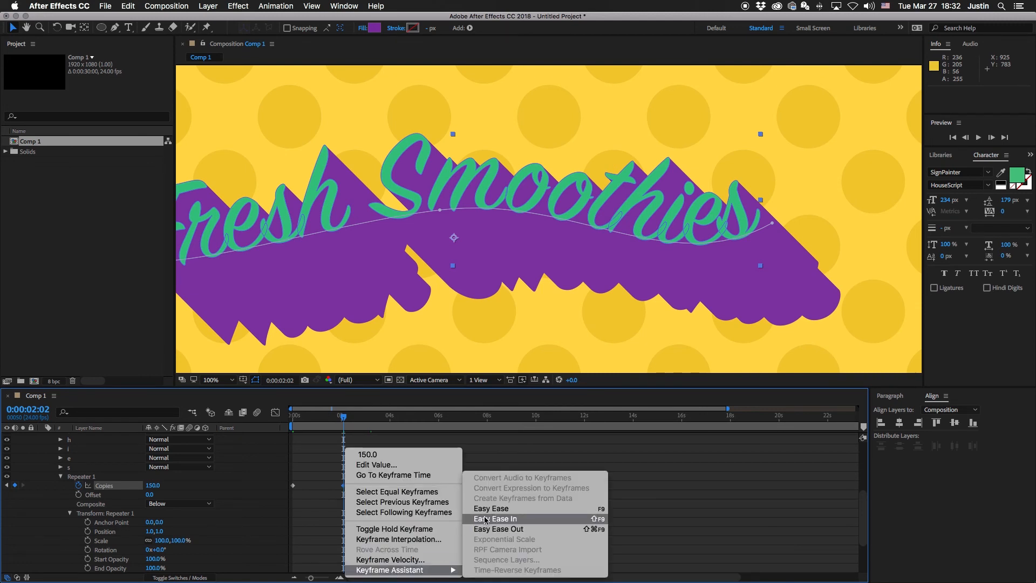
pyautogui.click(489, 519)
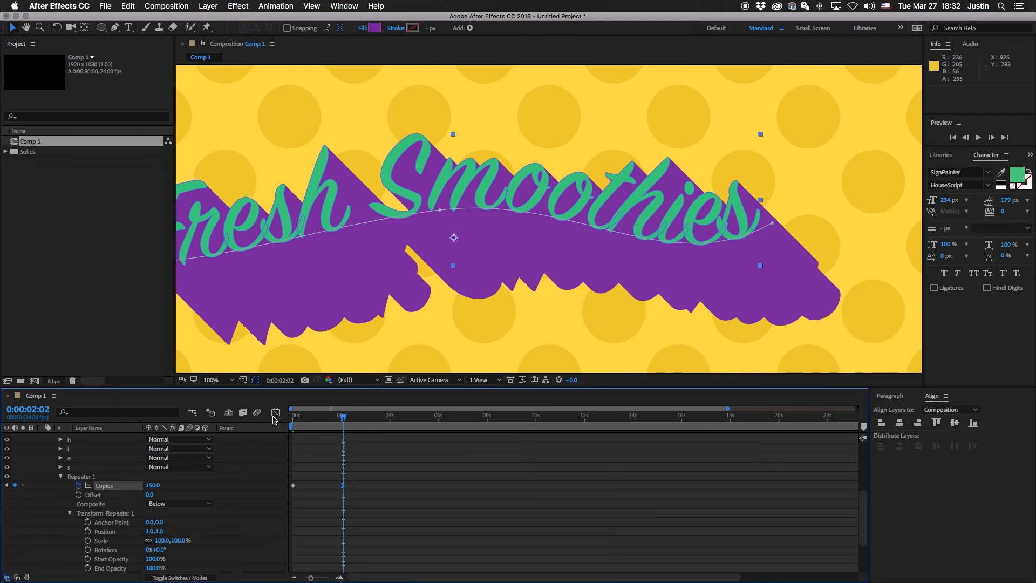
pyautogui.click(275, 414)
pyautogui.moveTo(327, 443); pyautogui.dragTo(303, 445)
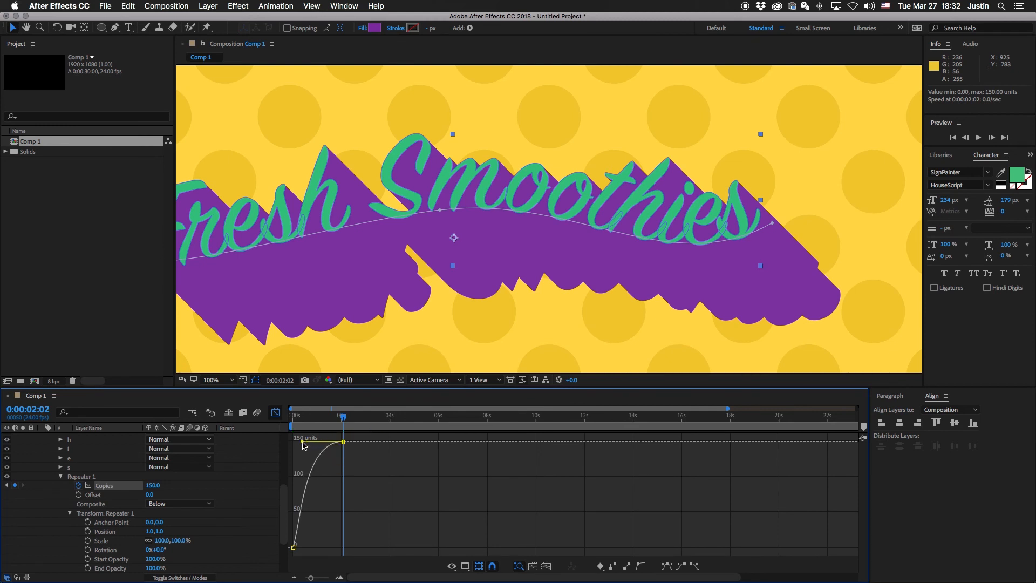
pyautogui.click(275, 412)
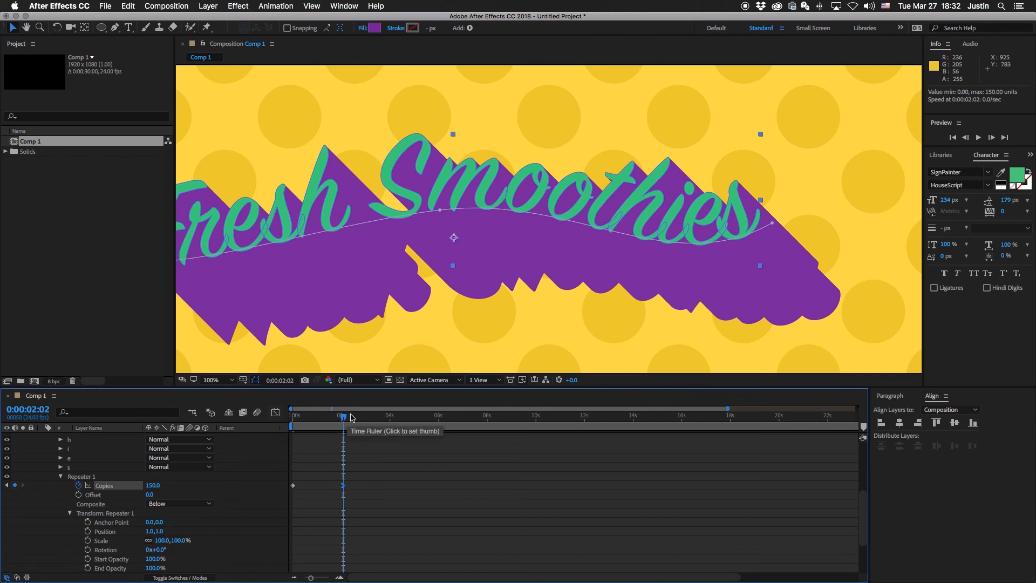
# Preview the shadow animation with the whole composition fitted in view, ending the work area at 0:00:03:00.
pyautogui.press('space')
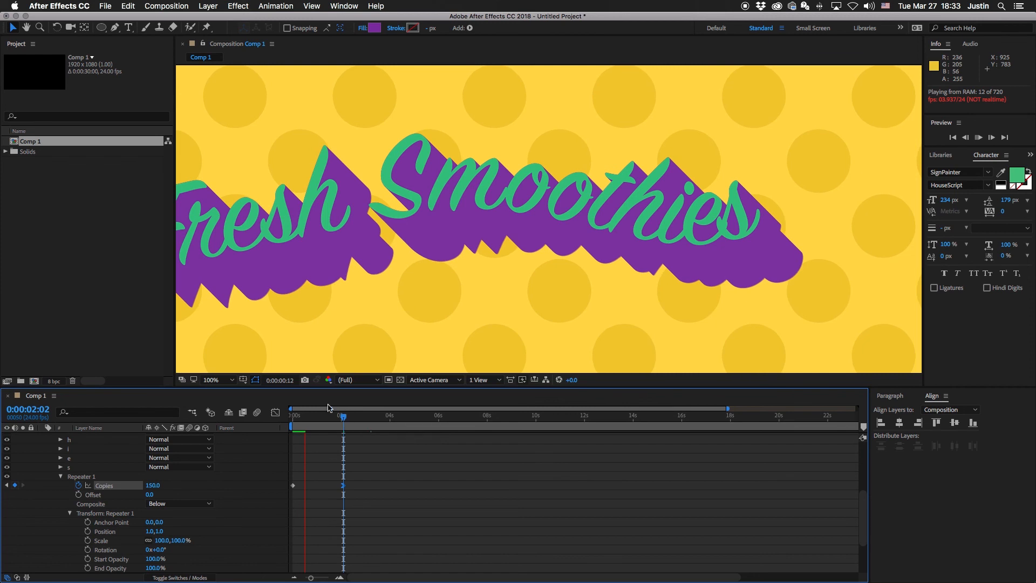
pyautogui.click(216, 380)
pyautogui.click(225, 399)
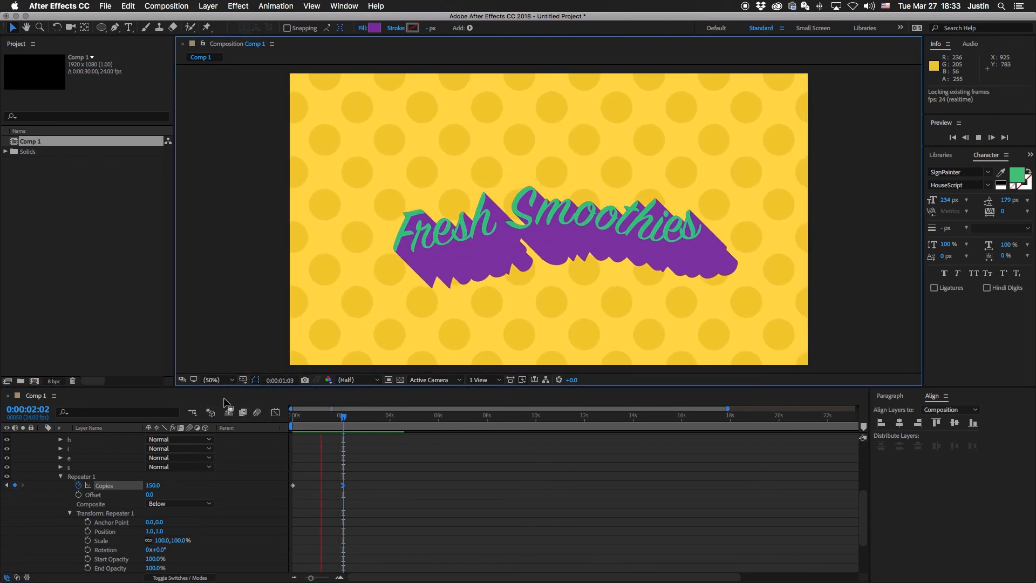
pyautogui.press('space')
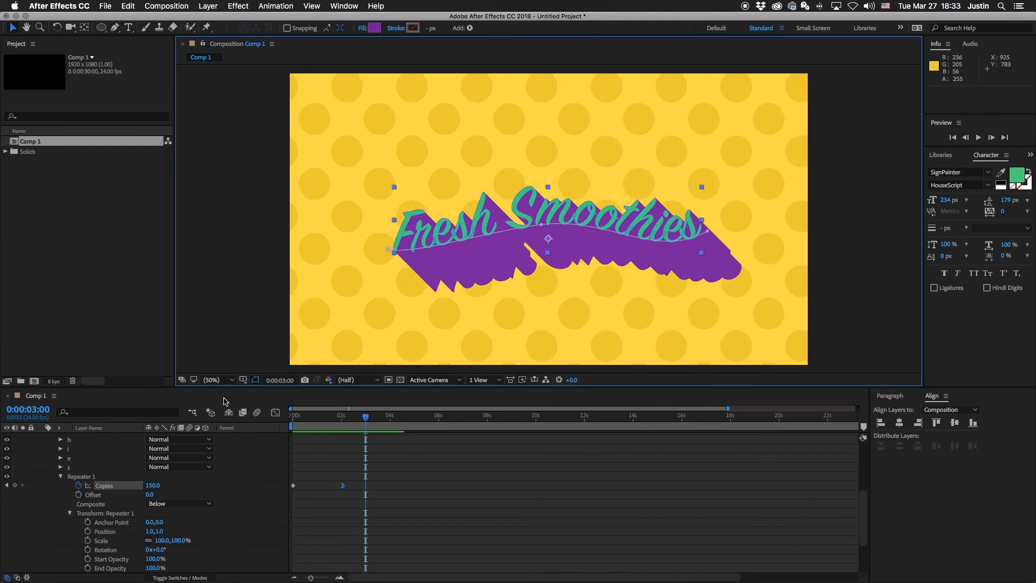
pyautogui.press('n')
pyautogui.press('space')
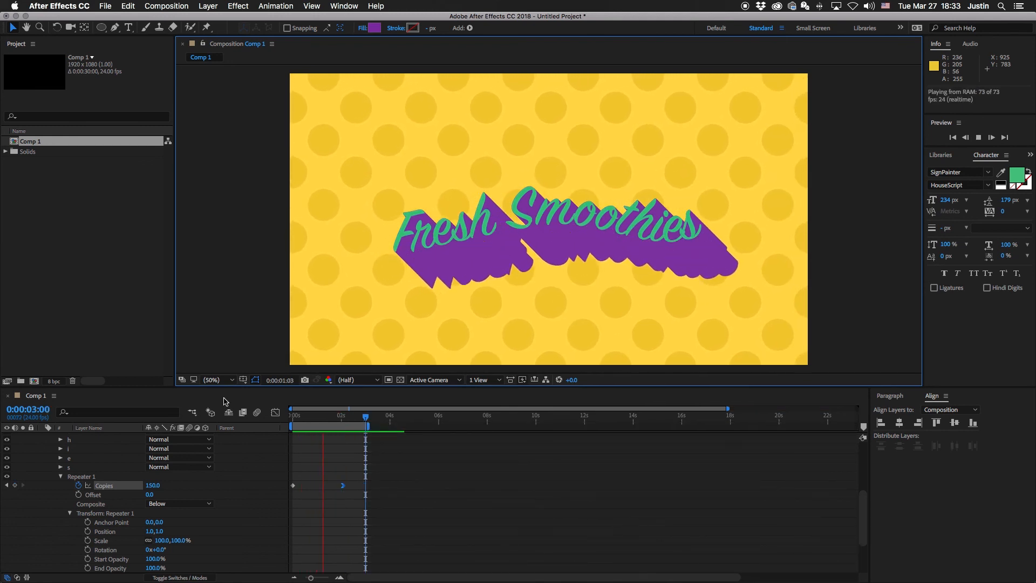